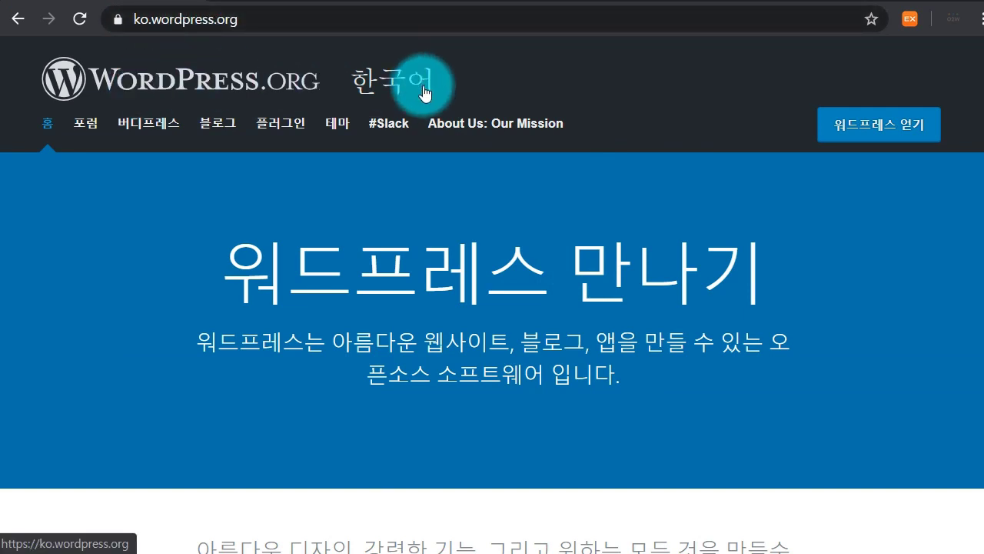
Browse the WordPress.org home page, then open the 워드프레스 얻기 page offering WordPress 5.2.5
scroll(409, 405, "down", 1)
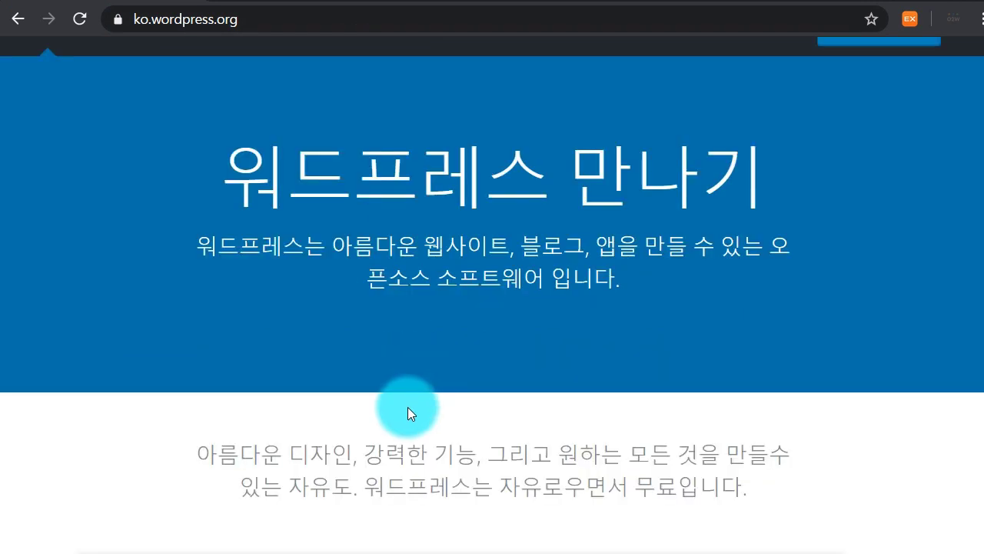
scroll(409, 406, "down", 10)
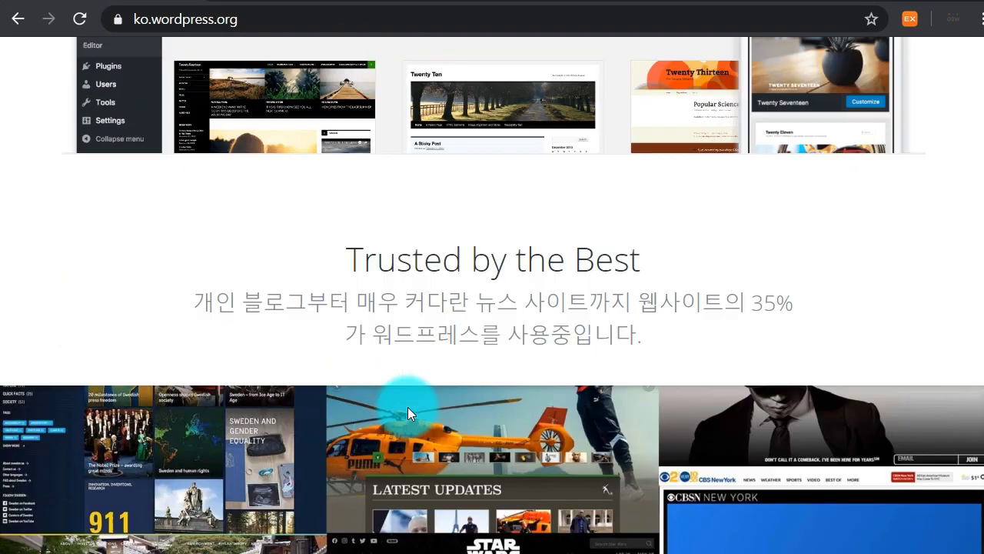
scroll(407, 407, "down", 10)
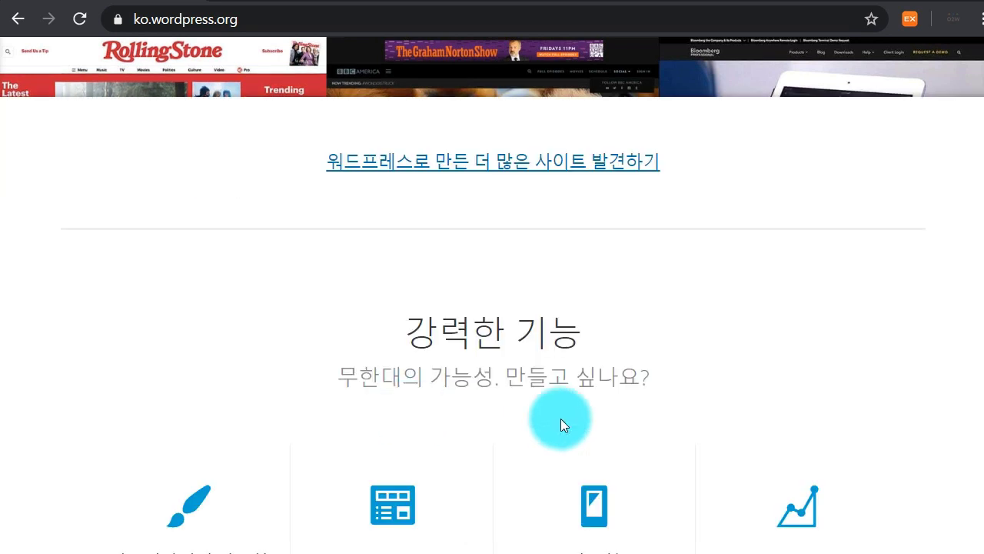
scroll(467, 419, "down", 4)
scroll(577, 424, "up", 20)
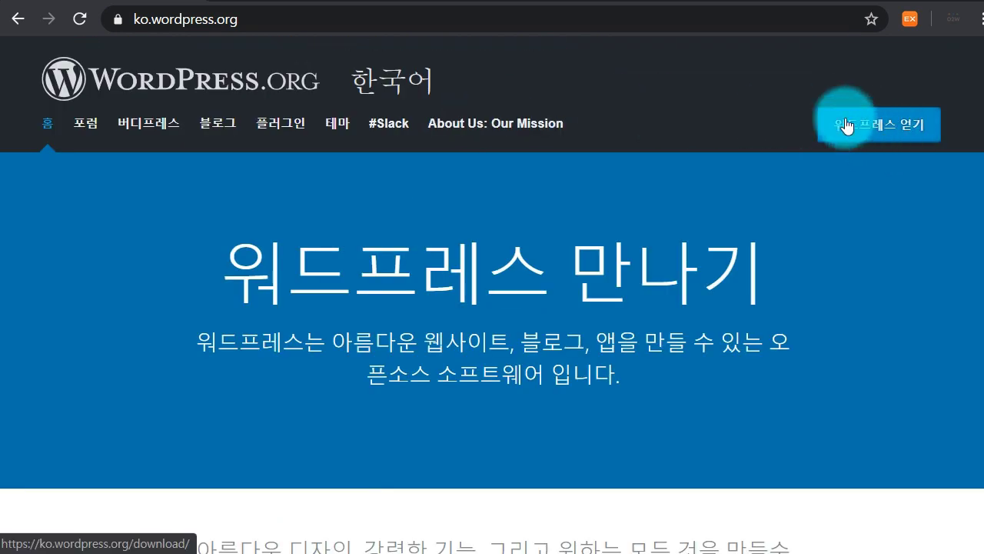
left_click(899, 129)
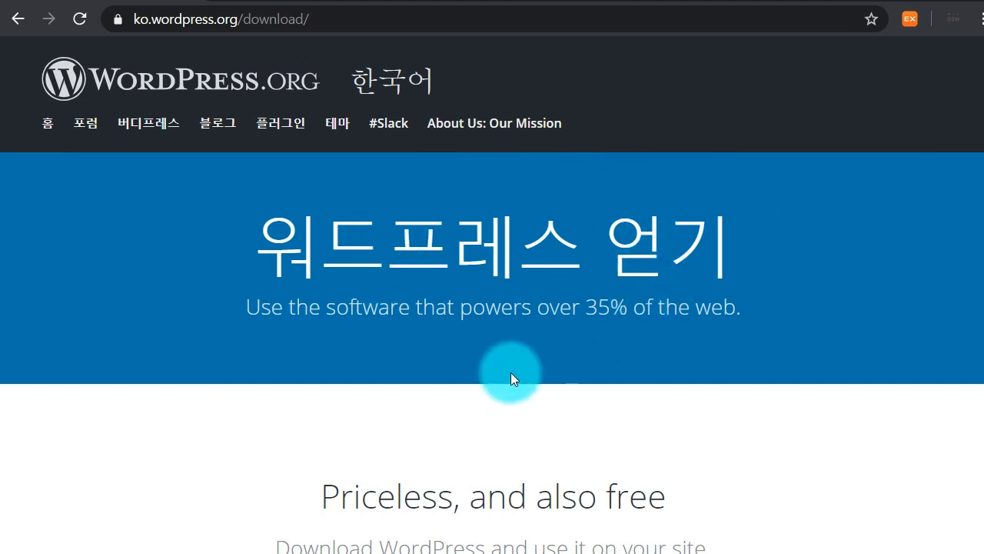
scroll(510, 375, "down", 3)
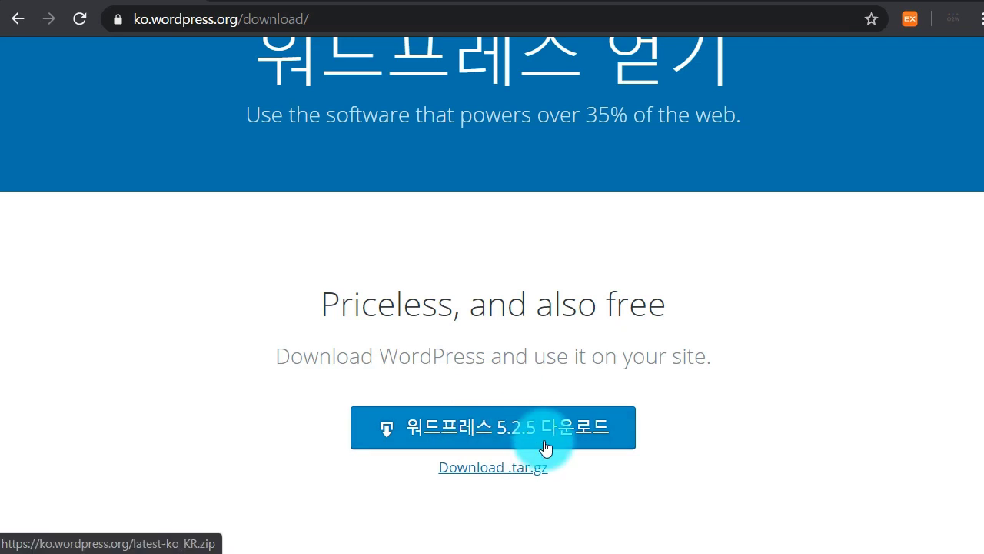
Start the WordPress 5.2.5 zip download, then cancel it and clear the download bar
left_click(514, 432)
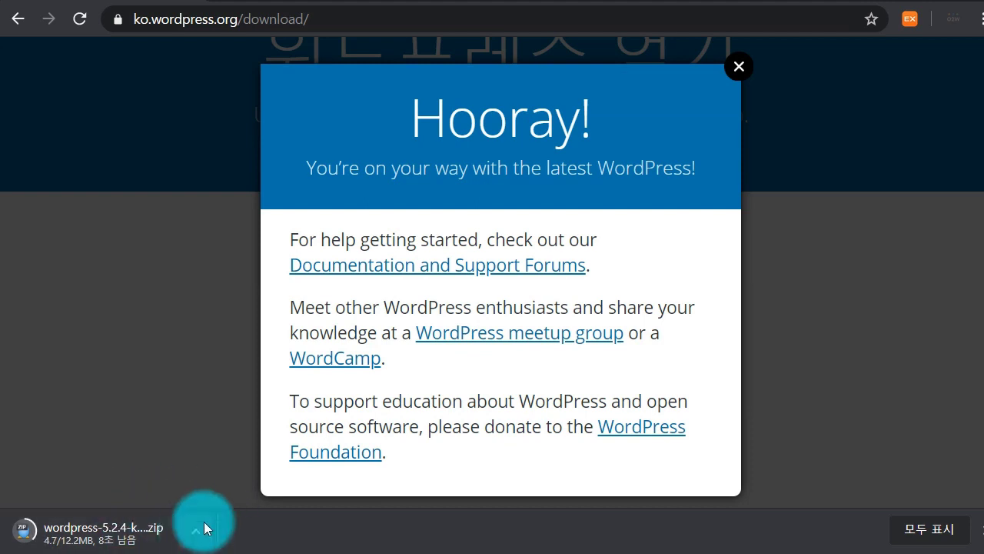
left_click(738, 68)
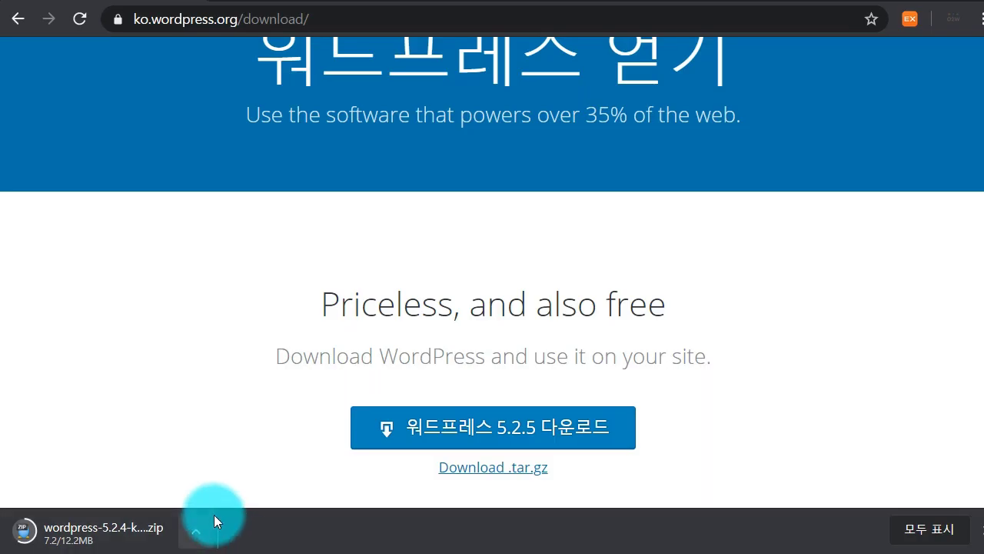
left_click(196, 530)
left_click(213, 499)
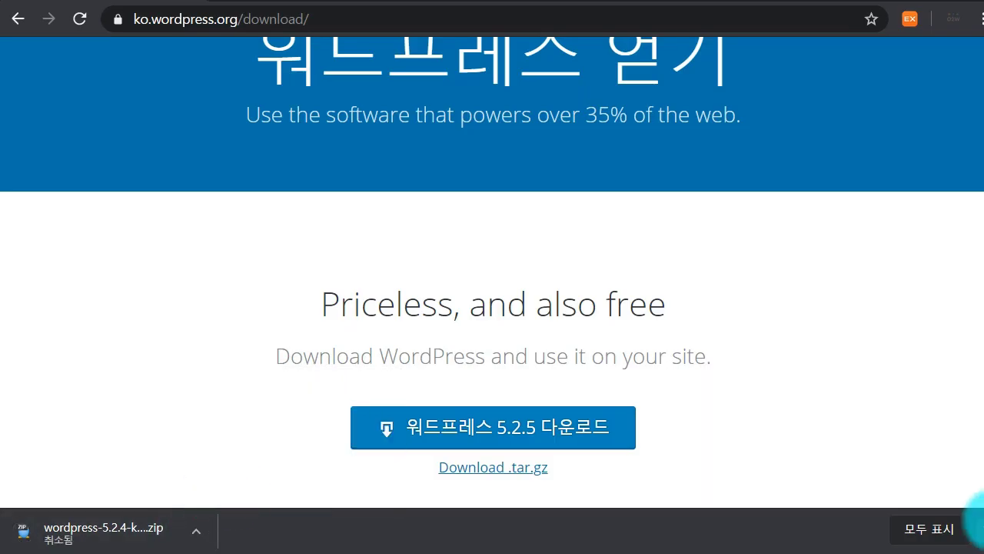
left_click(979, 530)
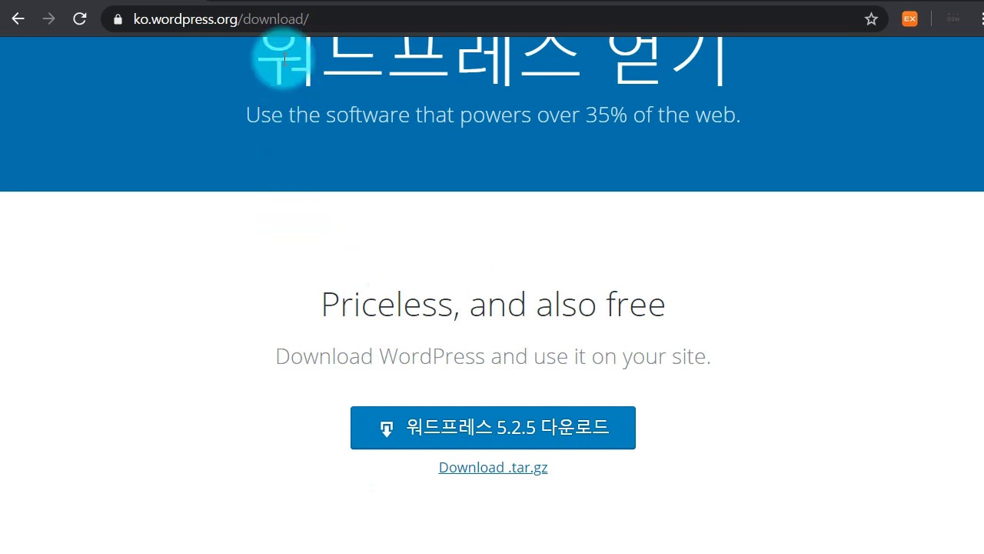
On ko.wordpress.com, review the 요금제 및 가격 plans from the $0 tier to the comparison table
left_click(278, 1)
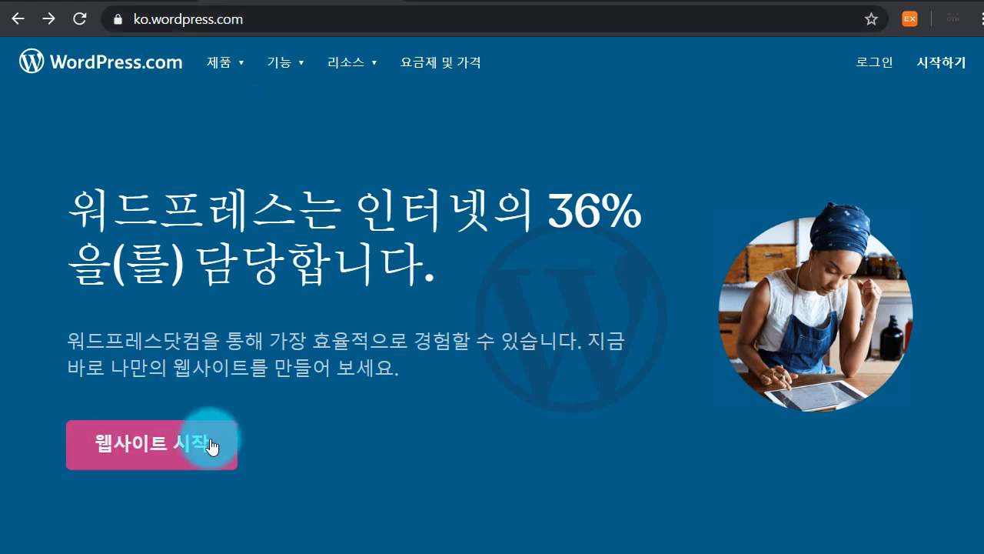
left_click(429, 67)
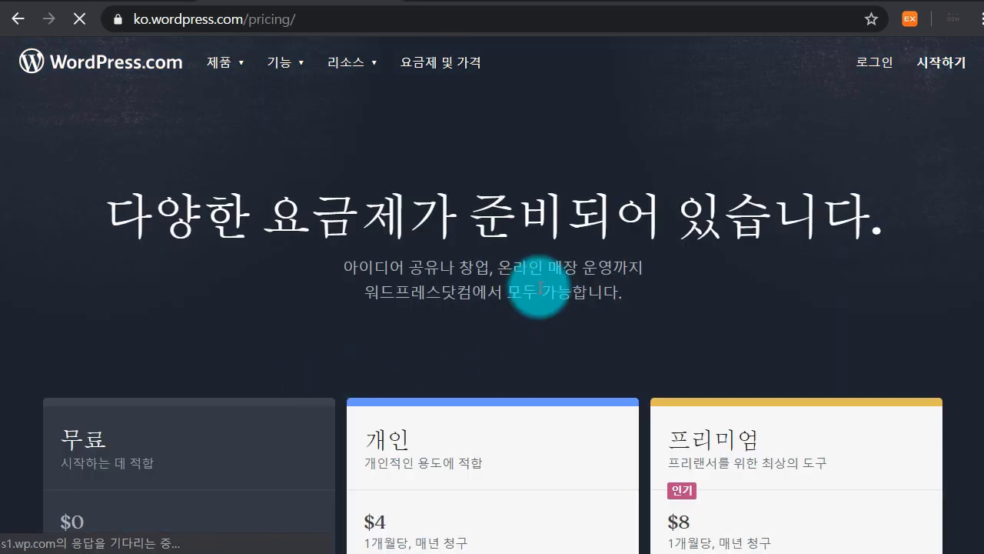
scroll(439, 323, "down", 3)
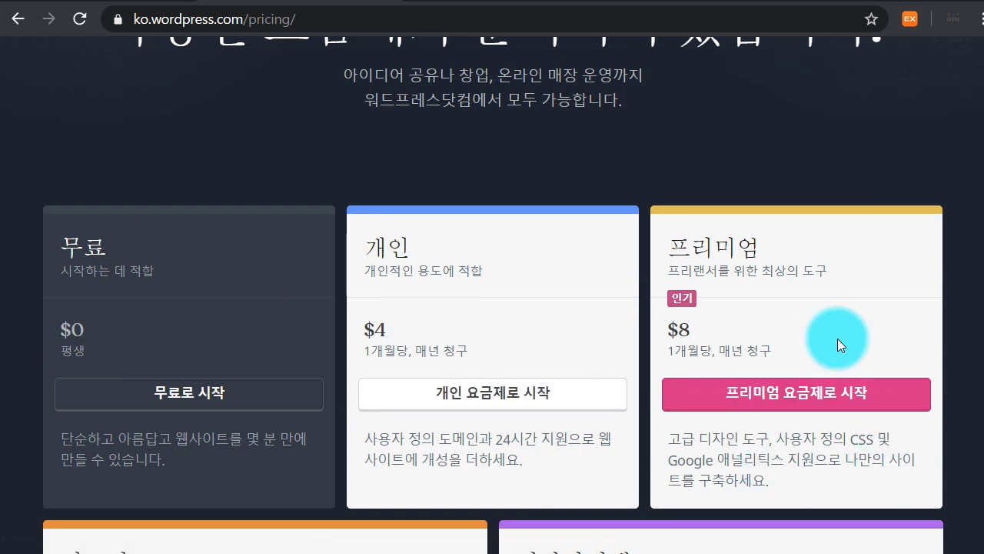
scroll(753, 315, "down", 5)
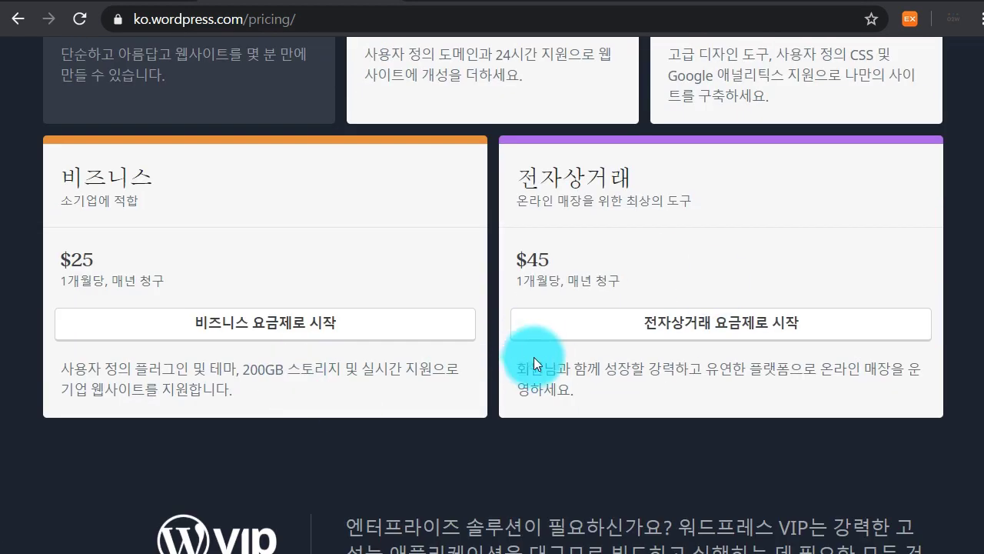
scroll(524, 356, "down", 4)
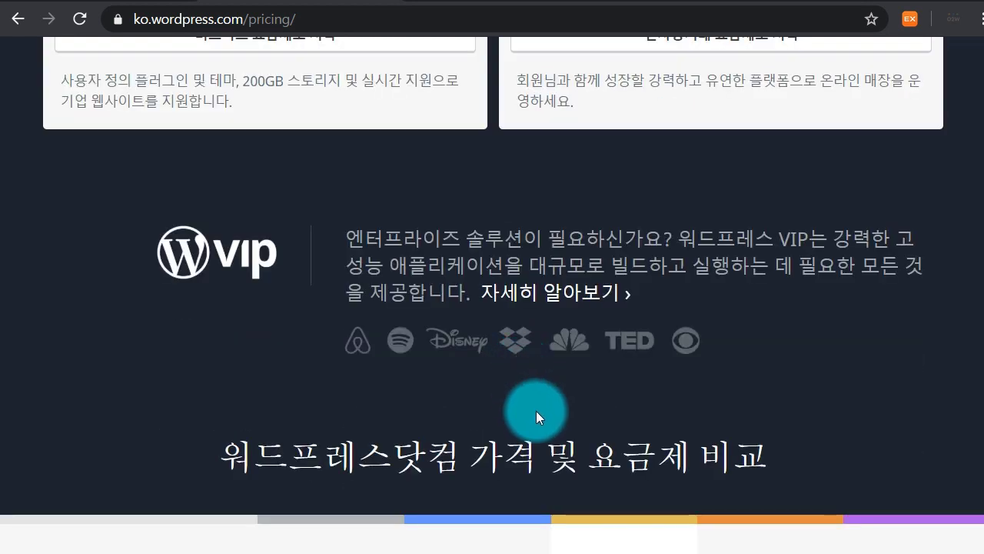
scroll(536, 411, "down", 4)
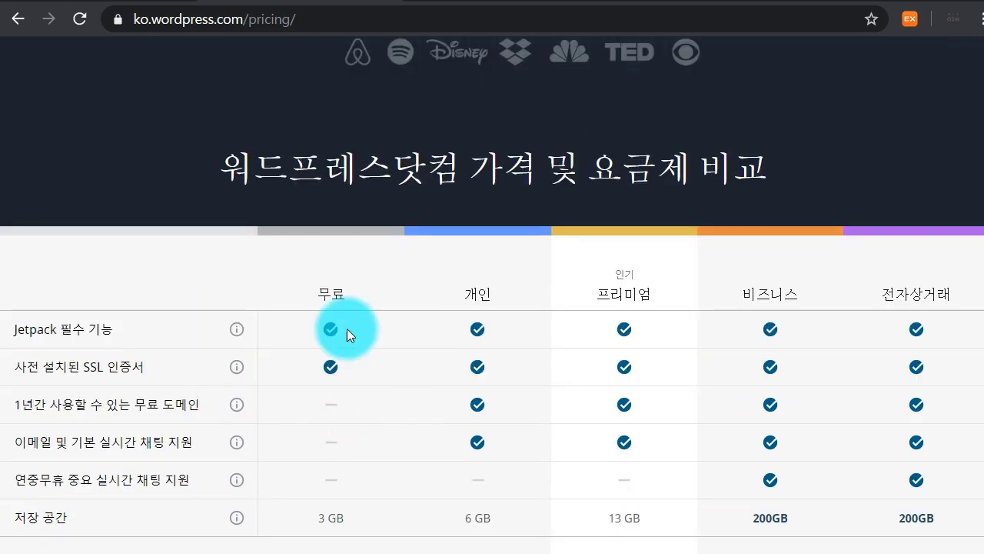
scroll(521, 325, "up", 15)
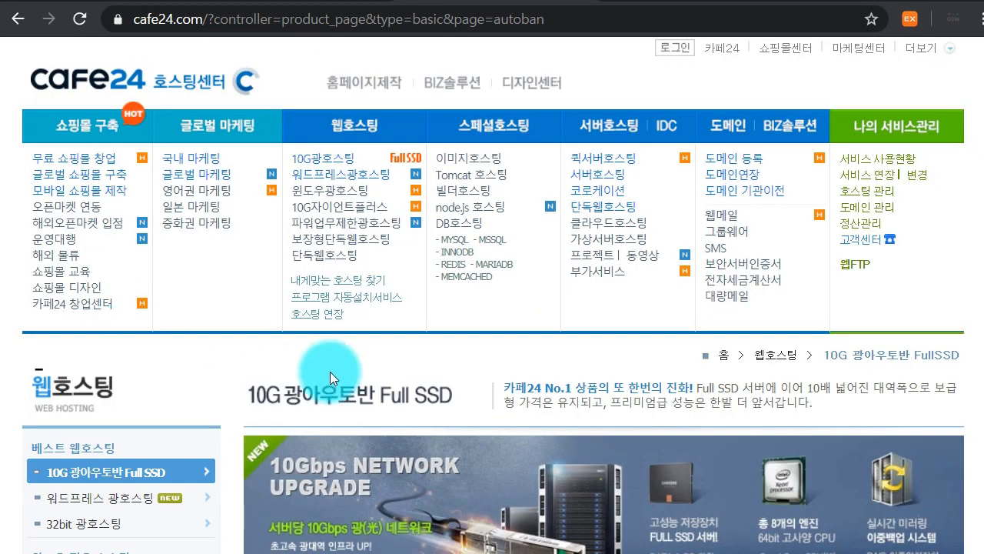
From the Cafe24 home page, open 워드프레스광호스팅 and scroll to the theme thumbnails
left_click(105, 90)
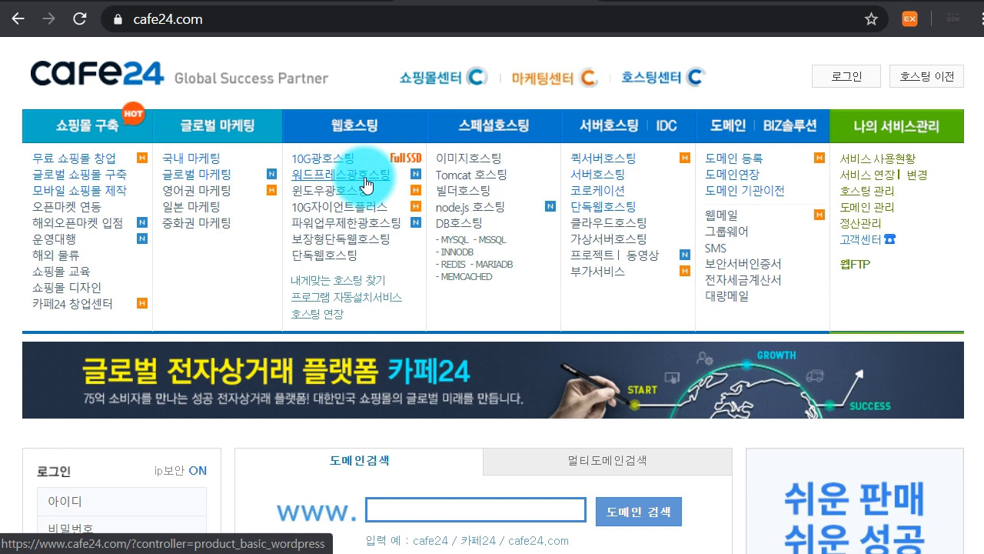
left_click(366, 183)
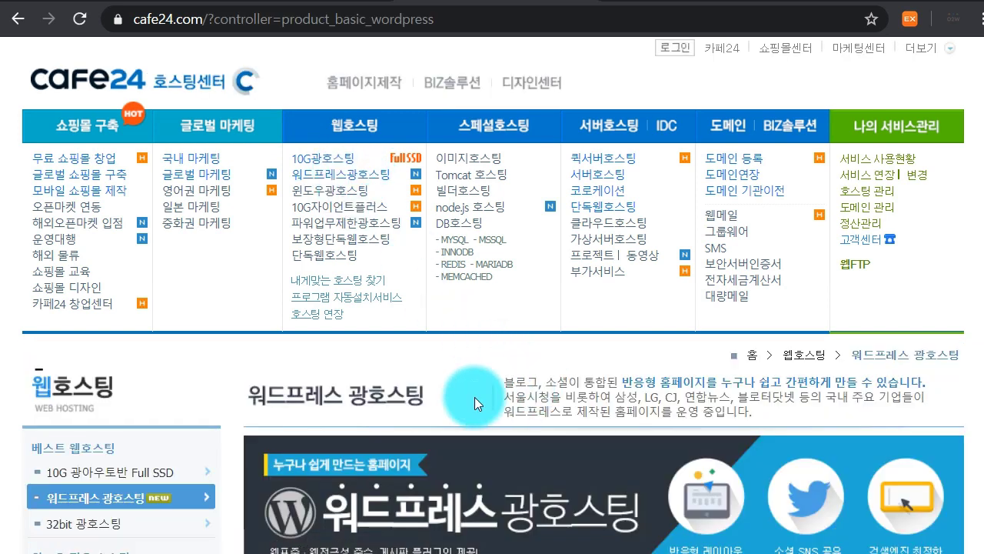
scroll(503, 398, "down", 5)
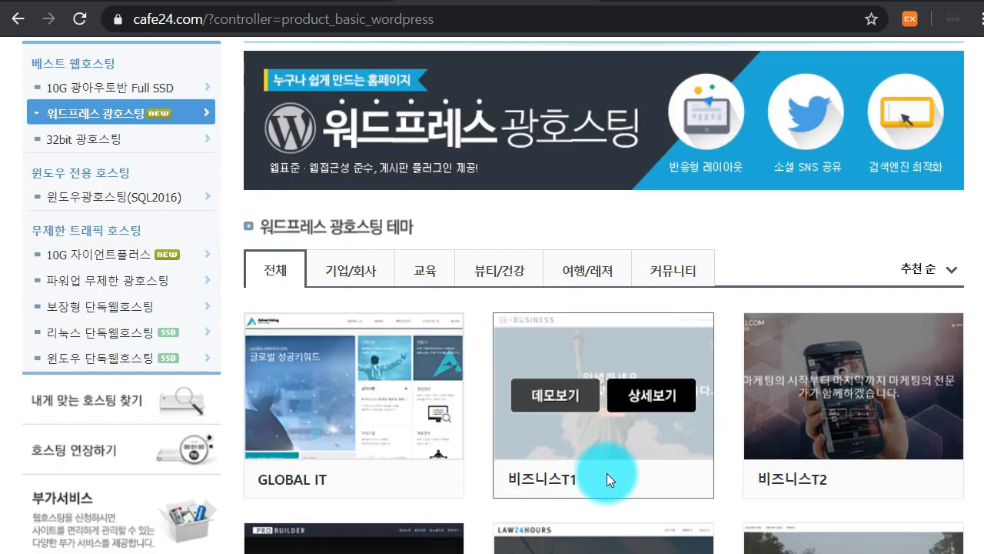
scroll(379, 446, "down", 1)
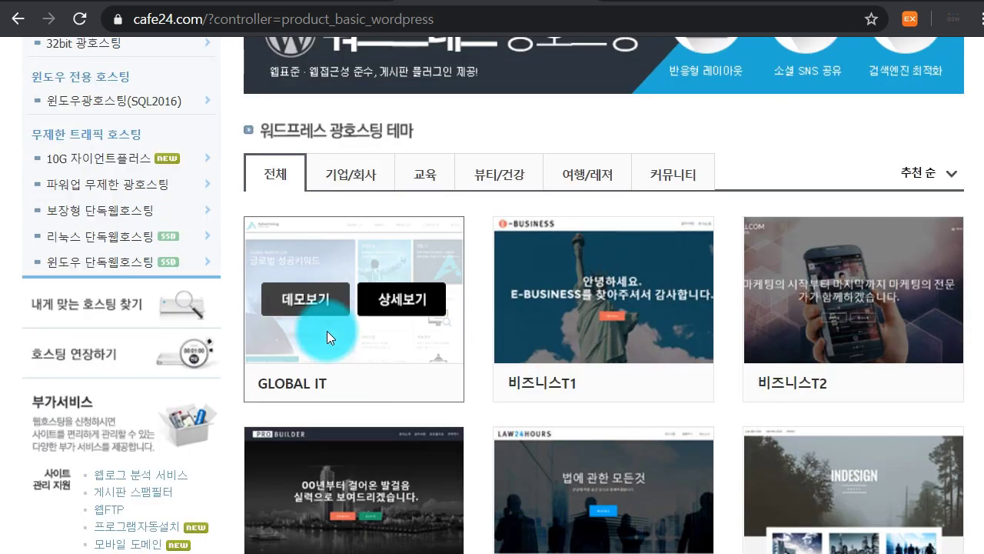
Preview the GLOBAL IT theme demo and scroll through it
left_click(302, 297)
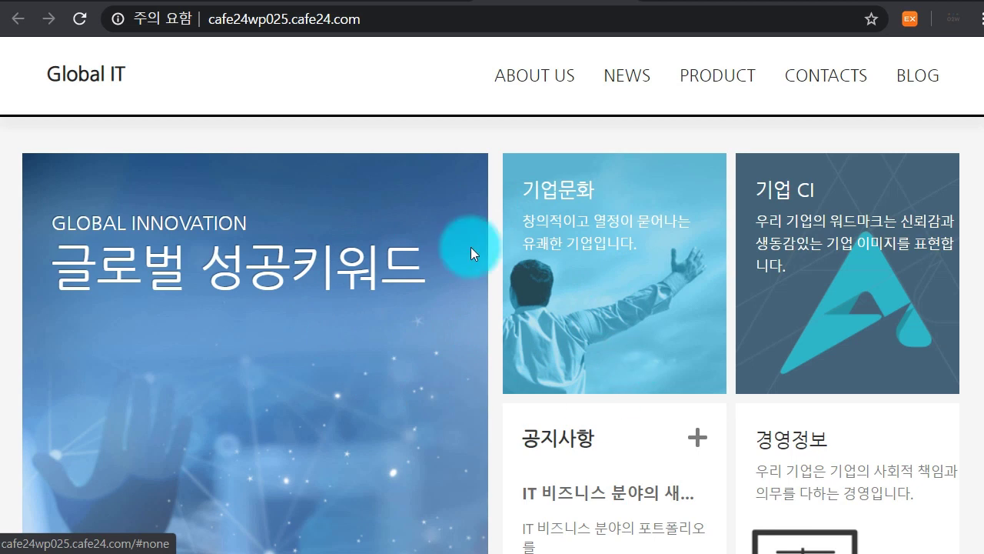
scroll(570, 285, "down", 4)
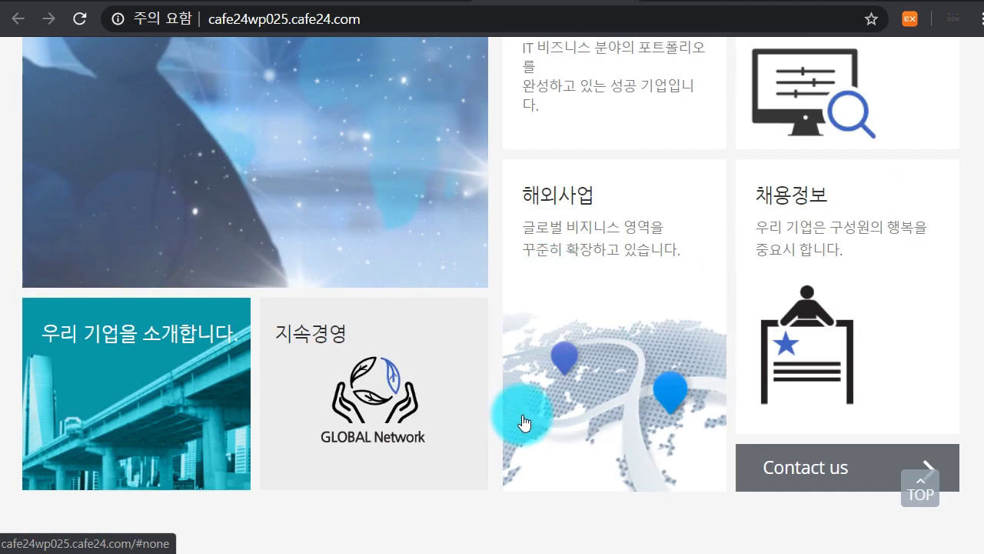
scroll(471, 405, "down", 2)
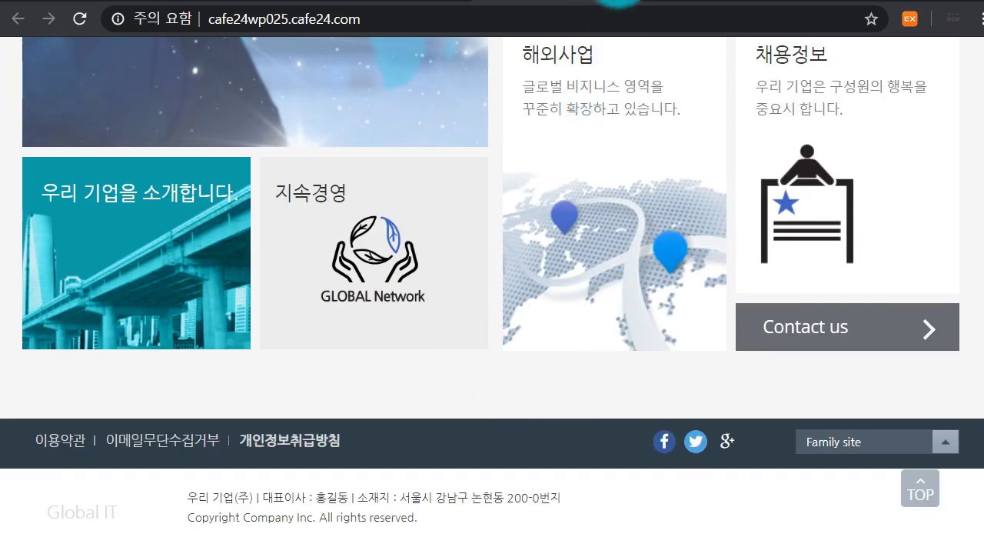
Preview the 교육T1 theme demo, then close it to return to the theme list
left_click(619, 2)
scroll(500, 393, "down", 2)
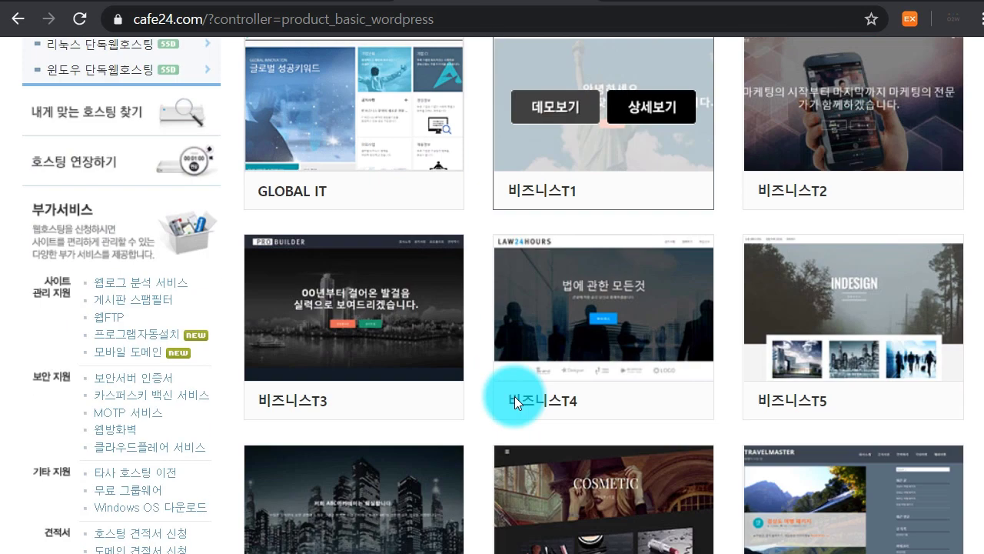
scroll(620, 383, "down", 1)
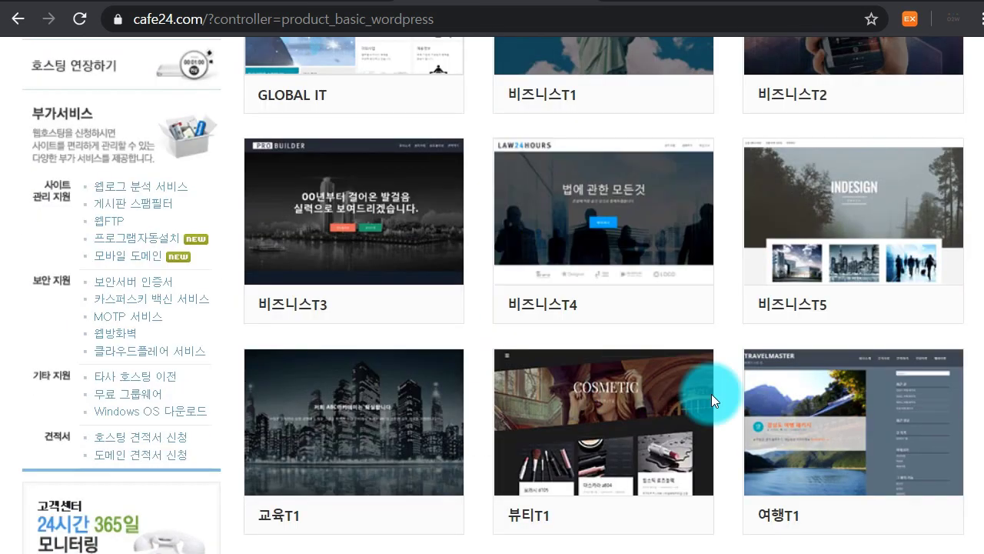
scroll(688, 510, "down", 2)
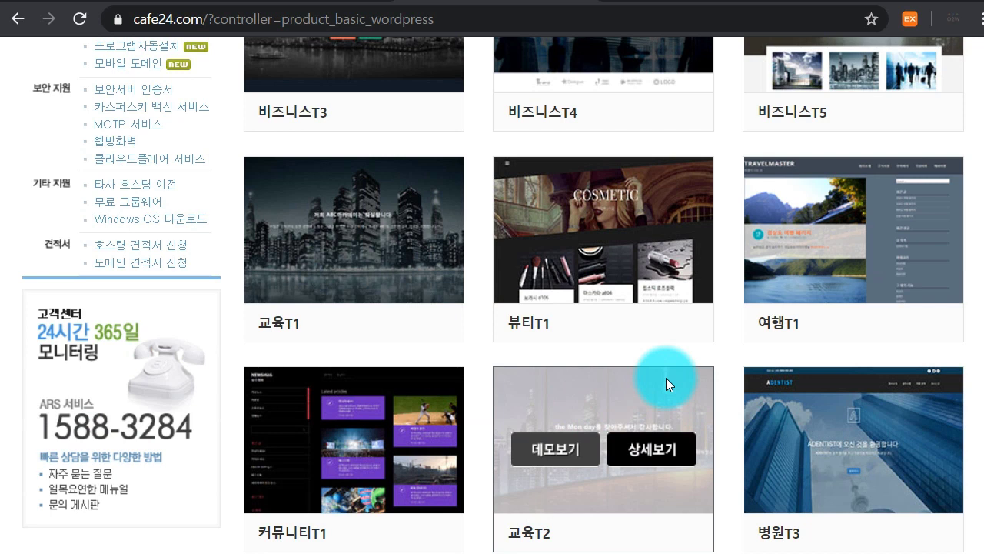
mouse_move(329, 184)
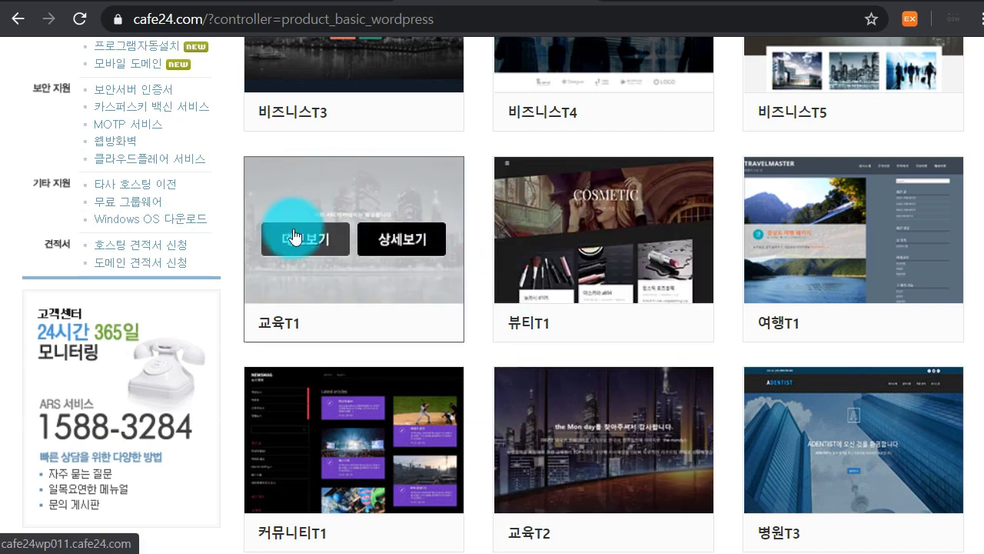
left_click(294, 235)
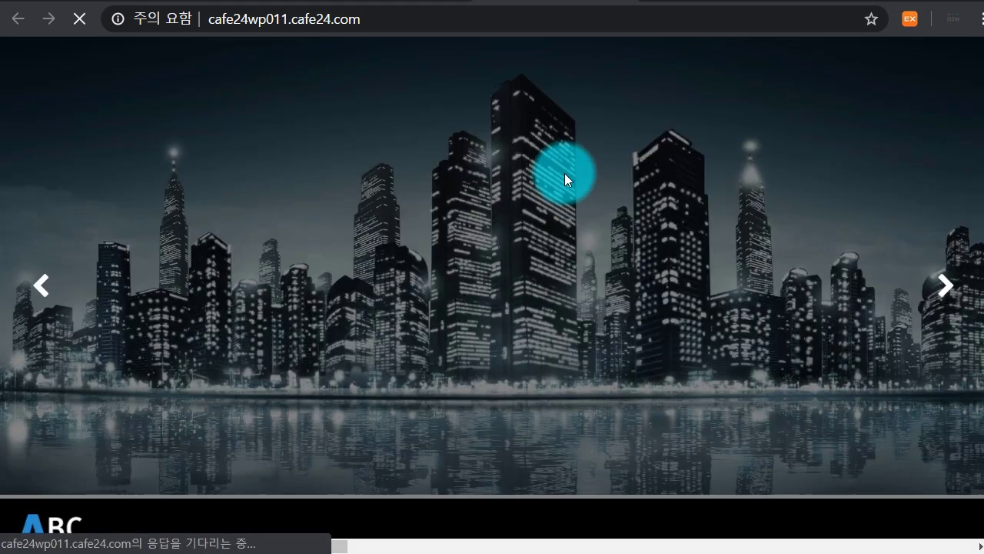
scroll(564, 373, "down", 10)
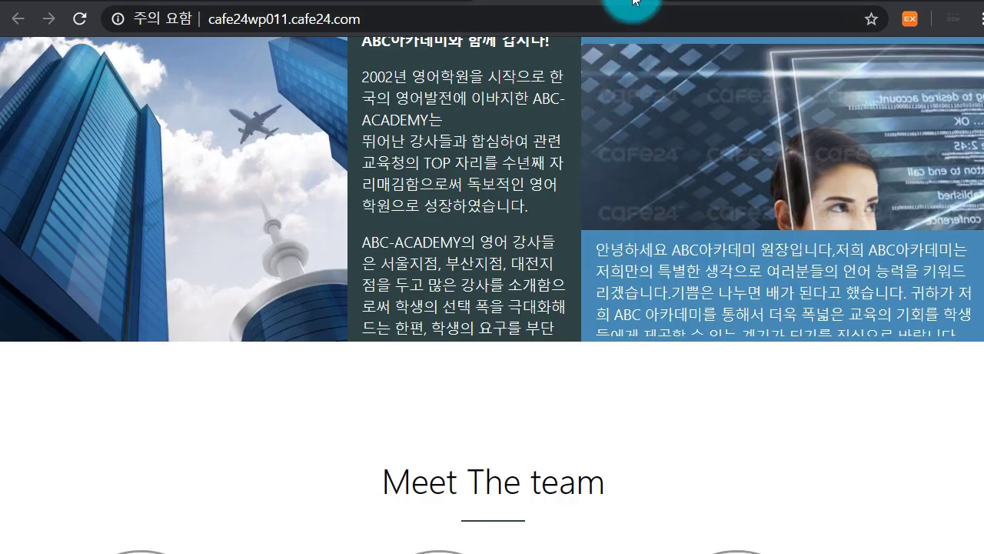
left_click(648, 5)
scroll(522, 369, "down", 5)
scroll(538, 415, "up", 15)
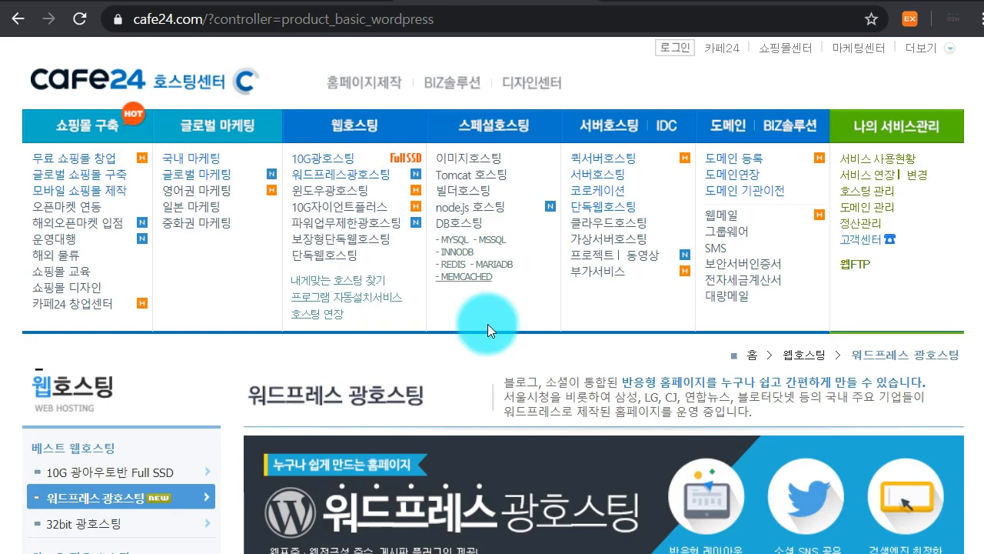
Review the GLOBAL IT theme's hosting details and price, then move to Gabia's 워드프레스호스팅 tab
scroll(488, 390, "down", 4)
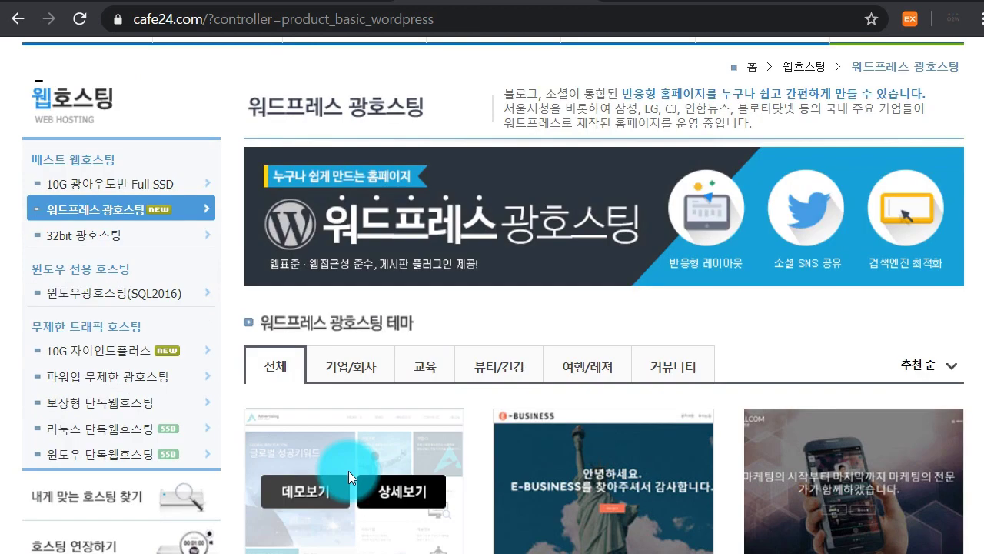
scroll(351, 476, "down", 1)
left_click(387, 395)
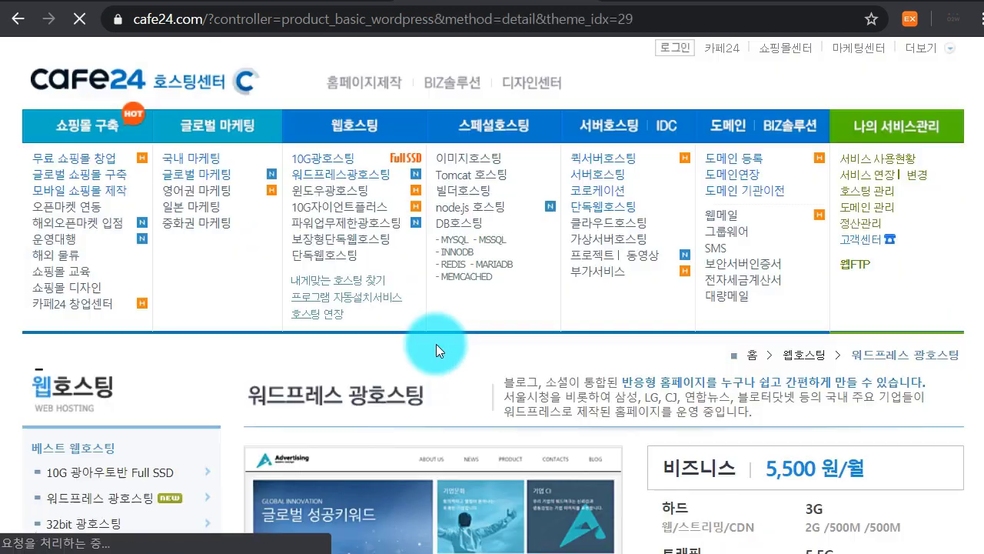
scroll(736, 391, "down", 3)
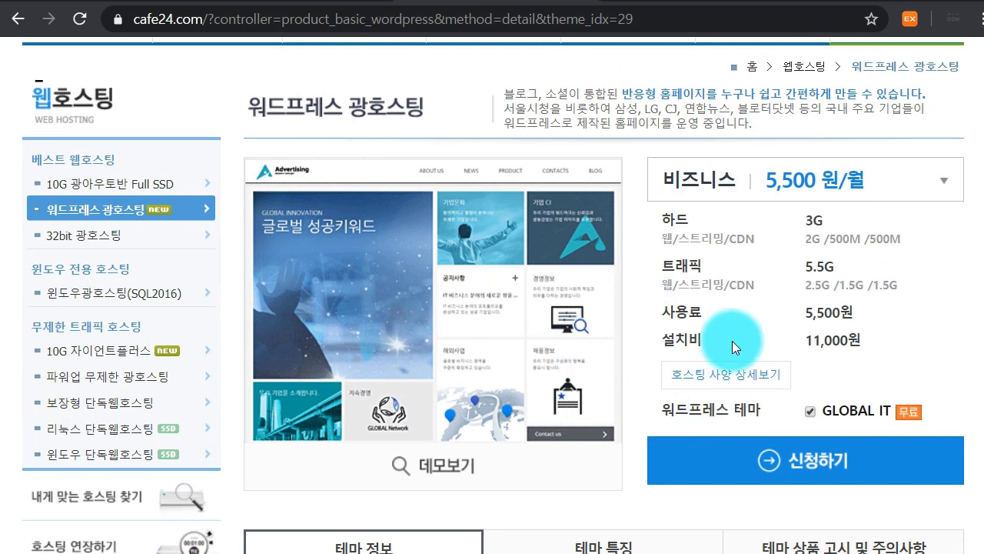
scroll(667, 389, "up", 4)
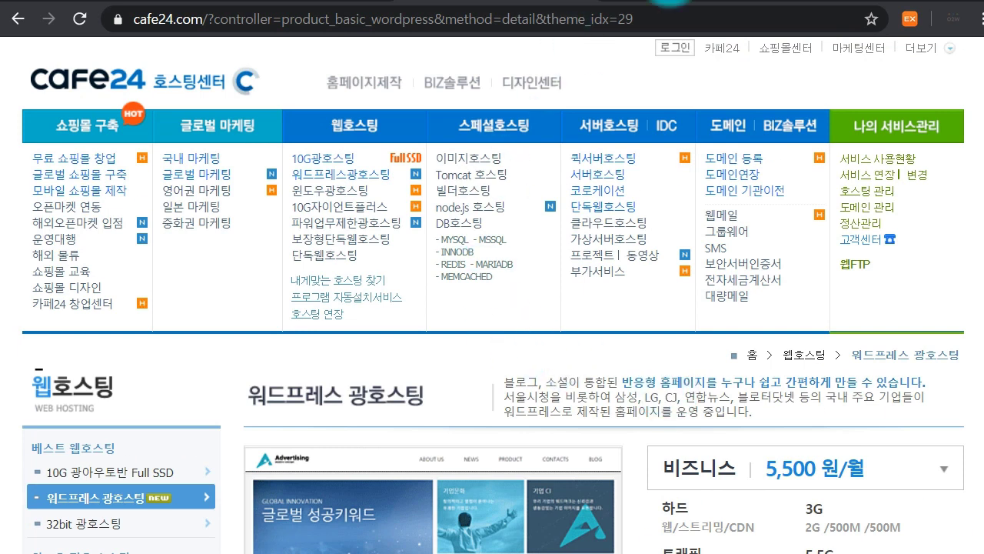
left_click(669, 0)
mouse_move(467, 81)
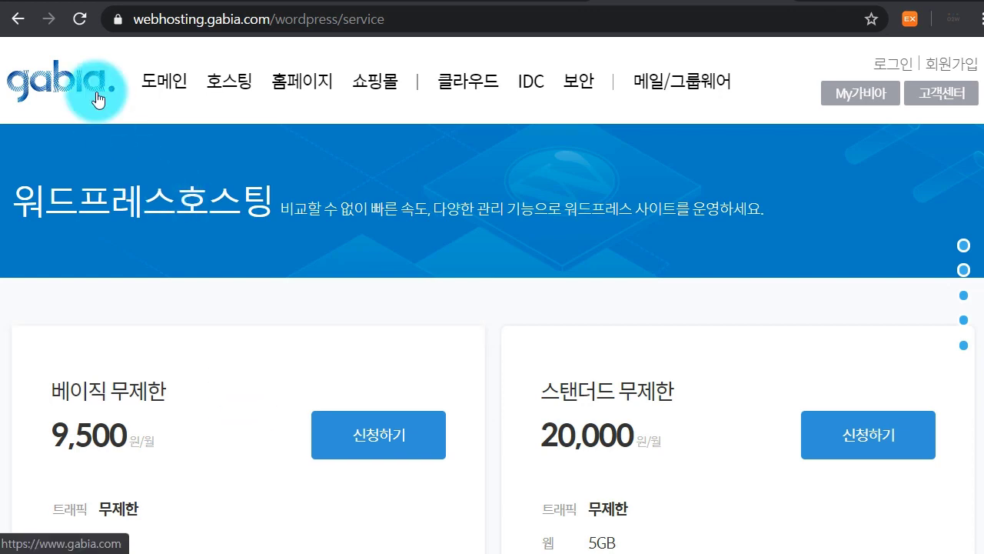
mouse_move(229, 81)
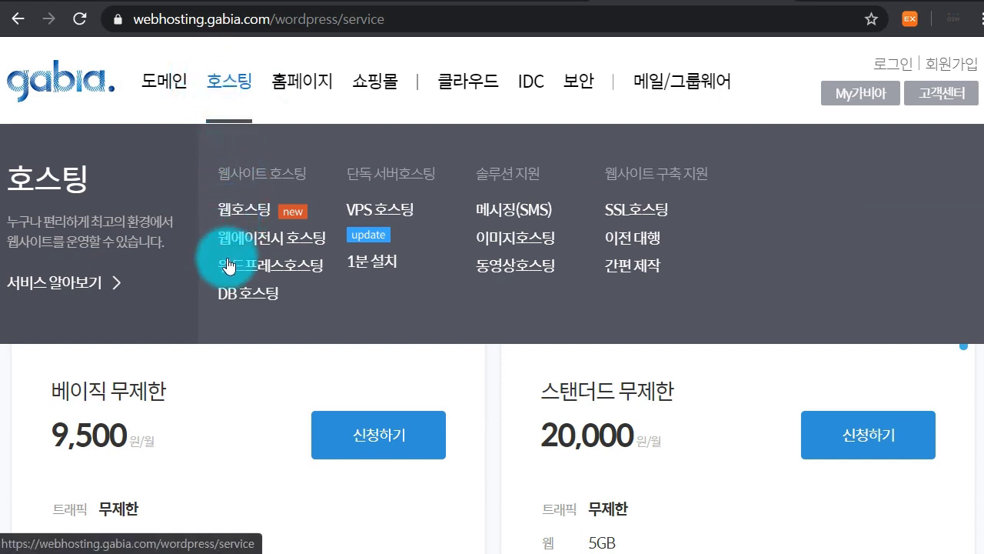
left_click(279, 275)
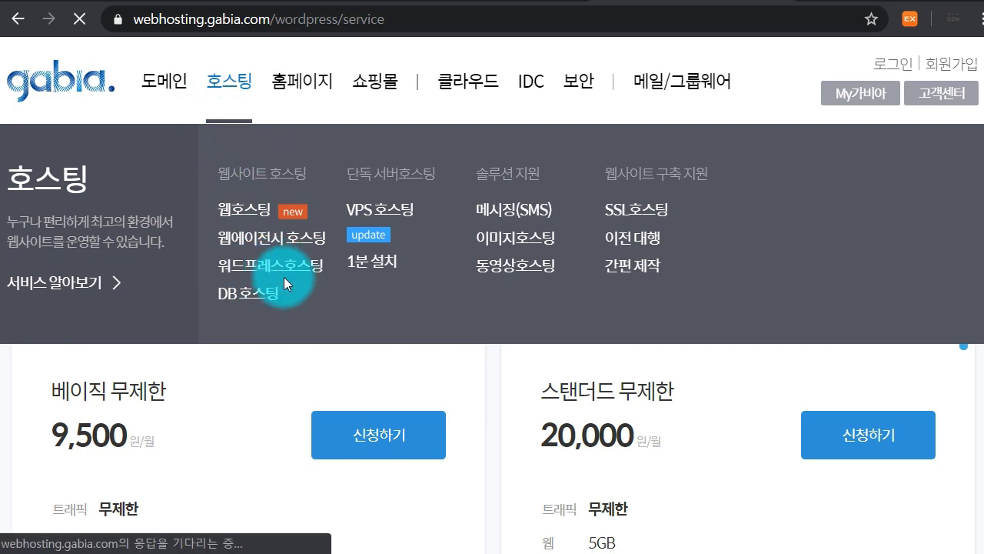
scroll(518, 451, "down", 7)
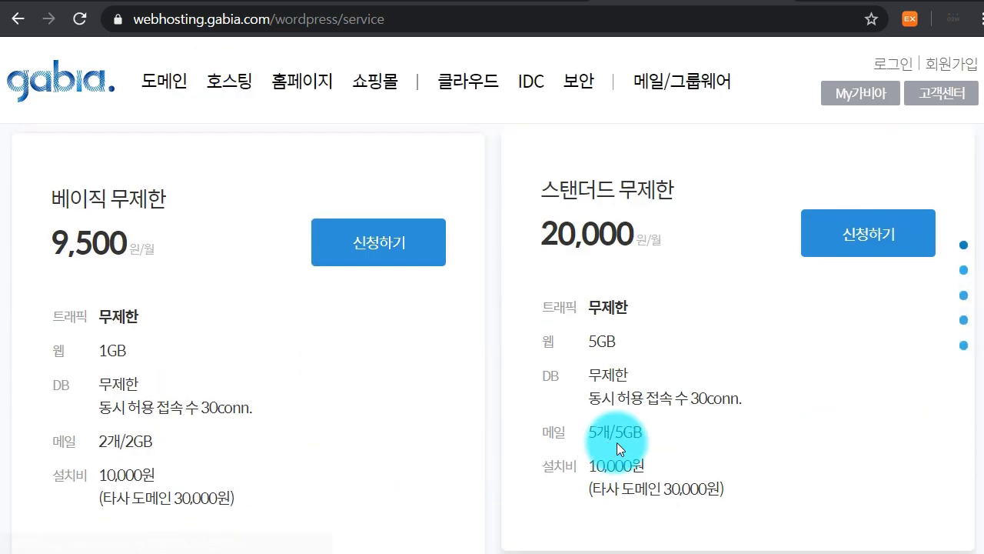
scroll(377, 328, "down", 3)
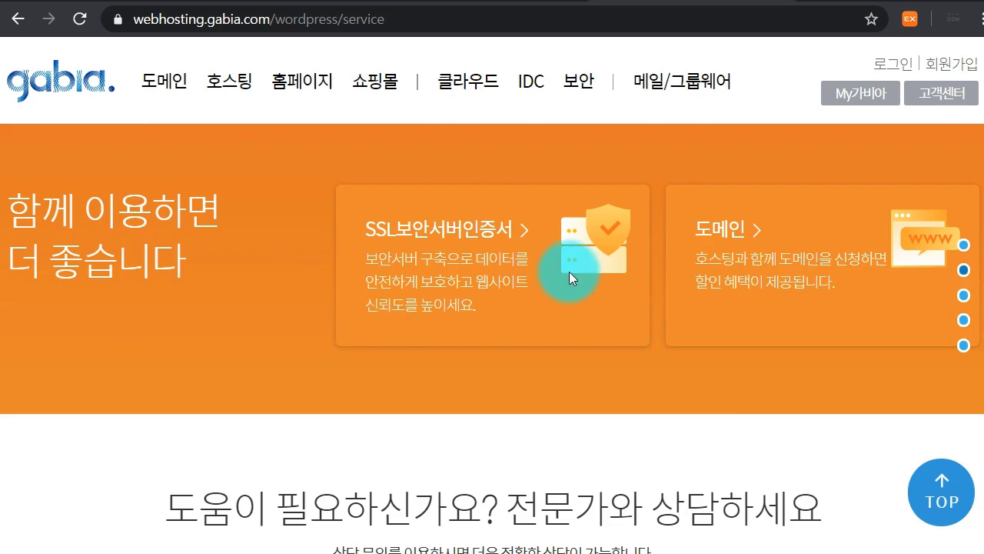
scroll(662, 376, "down", 3)
scroll(744, 321, "down", 6)
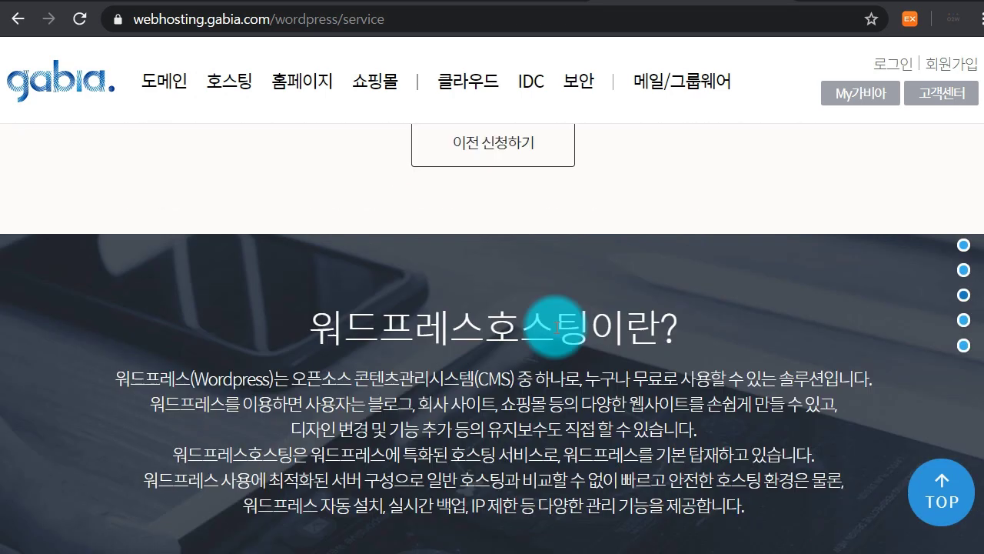
scroll(459, 316, "down", 3)
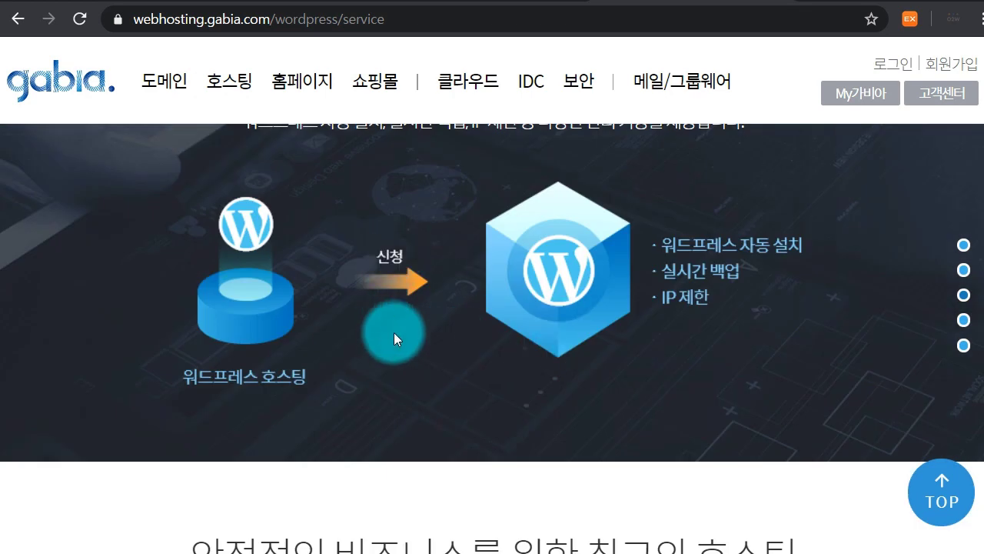
scroll(410, 352, "down", 6)
scroll(410, 352, "down", 15)
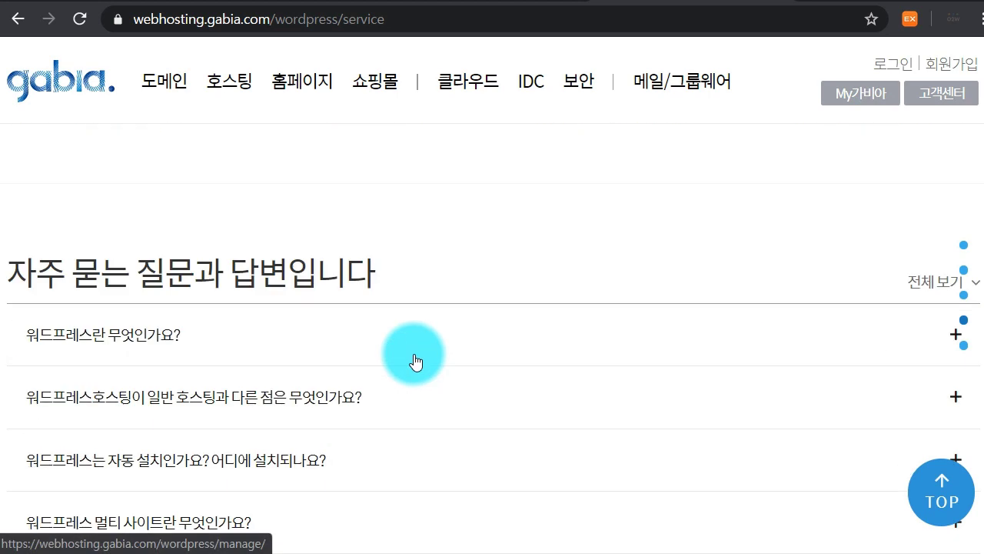
scroll(434, 365, "down", 3)
scroll(398, 336, "up", 20)
scroll(378, 141, "up", 2)
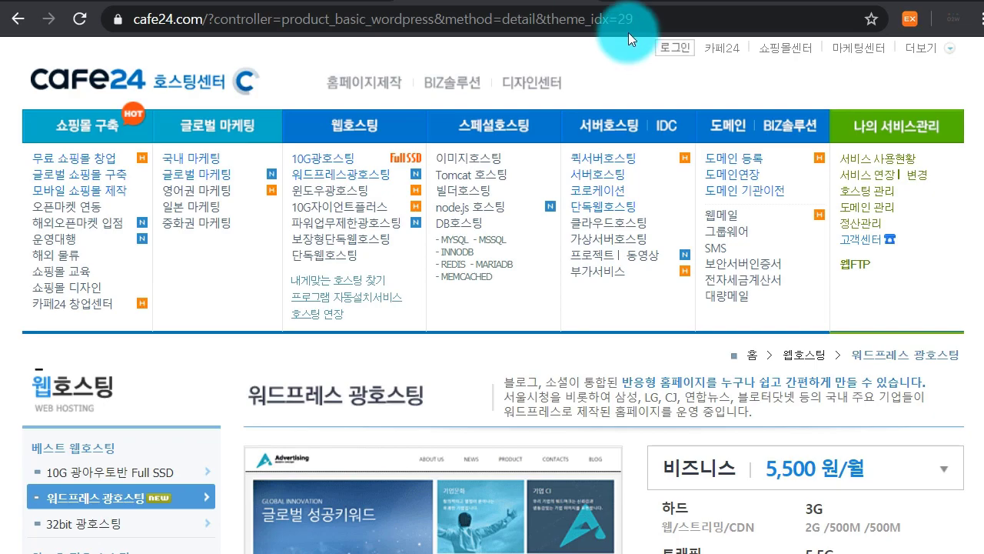
Return to Chrome and select the current address in the address bar
left_click(627, 28)
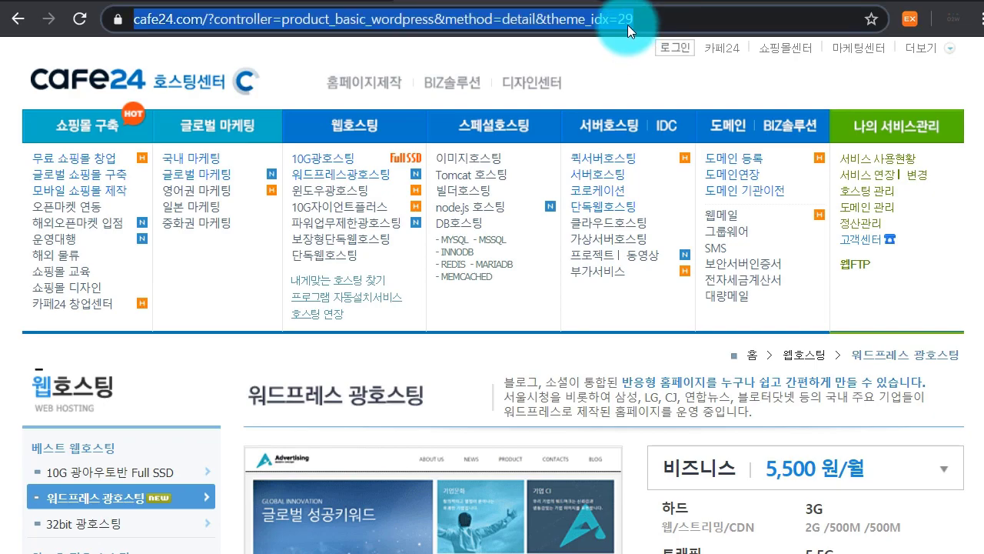
Search for 닷홈 from the address bar and open dothome.co.kr from the results
type("ek")
key("BackSpace")
key("BackSpace")
type("닷홈")
key("Return")
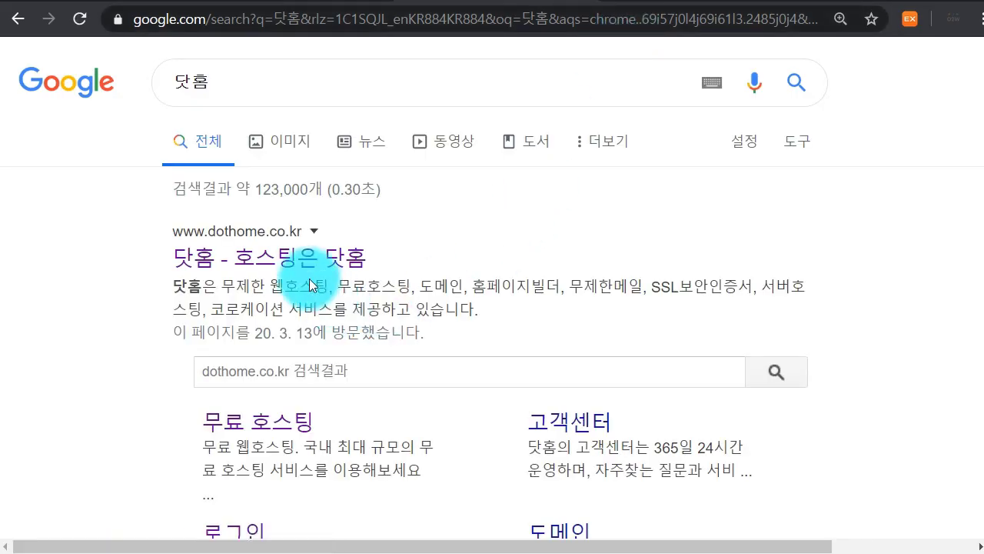
left_click(319, 257)
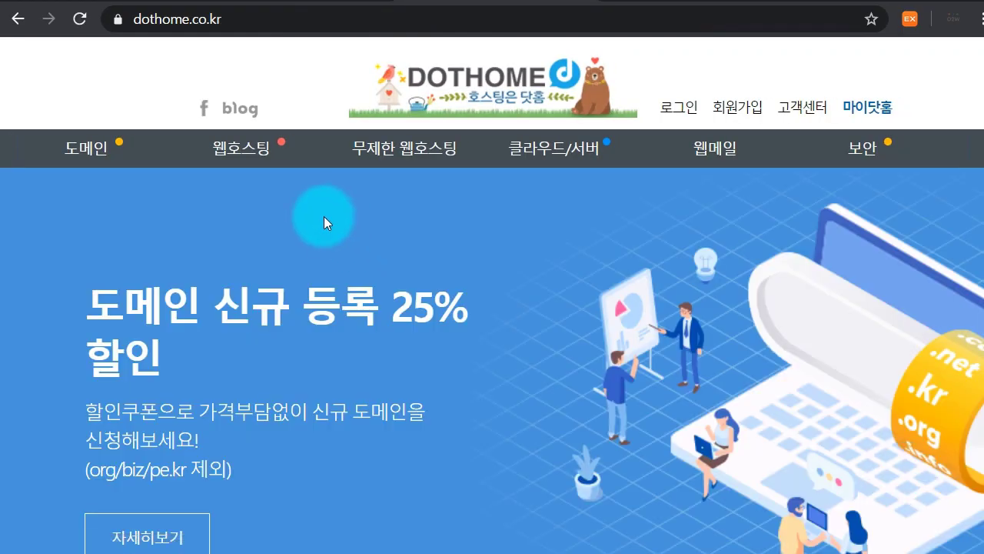
Go to 웹호스팅 > 무료 호스팅 on the Dothome site
mouse_move(261, 158)
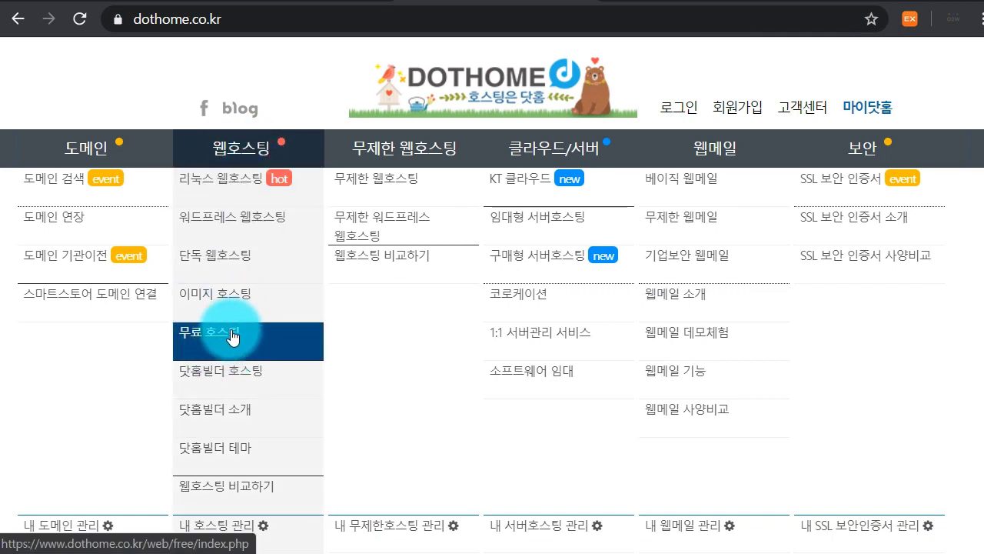
left_click(231, 330)
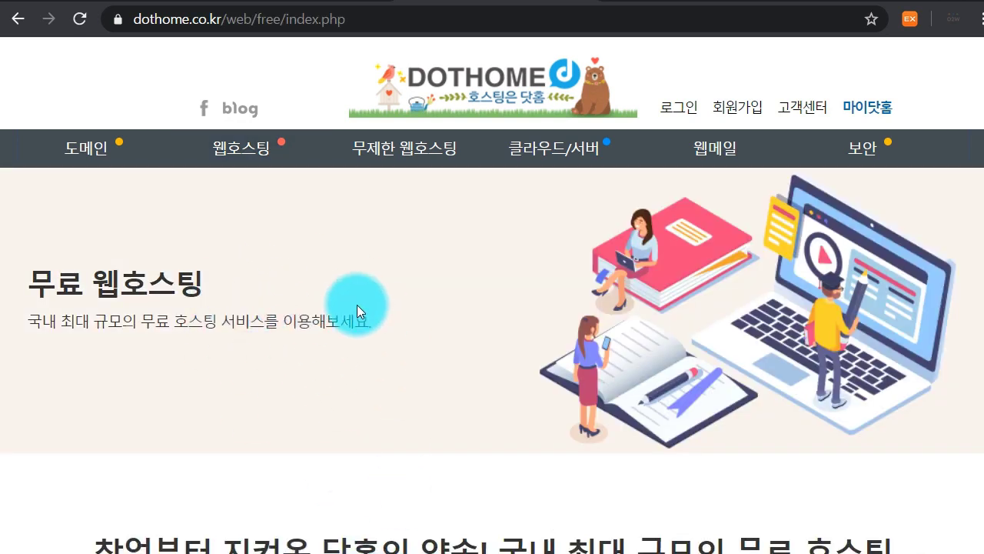
scroll(357, 304, "down", 2)
Log in to Dothome with the account ID and password to begin the free hosting application
scroll(358, 306, "down", 1)
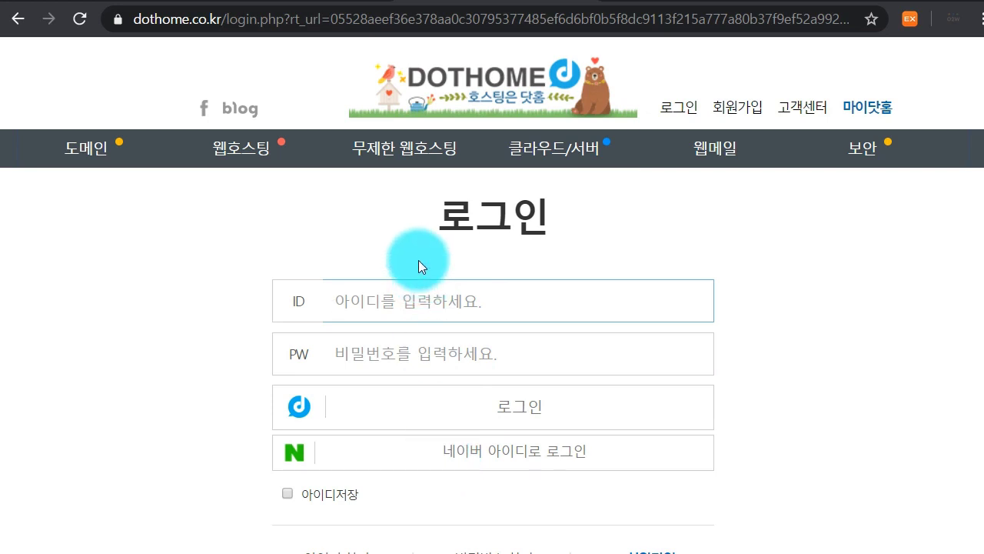
type("ㅇㅁ")
key("BackSpace")
key("BackSpace")
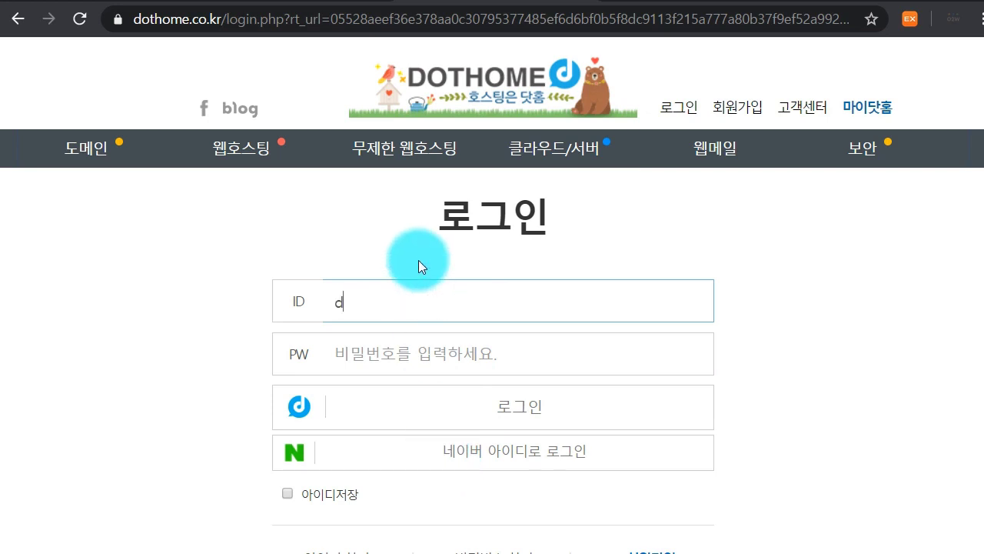
key("Tab")
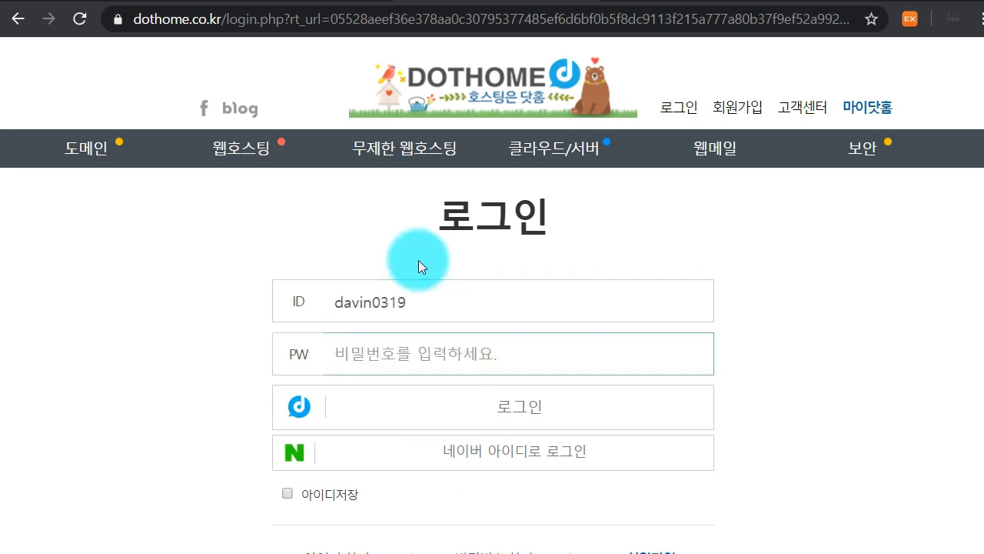
type("********")
key("Return")
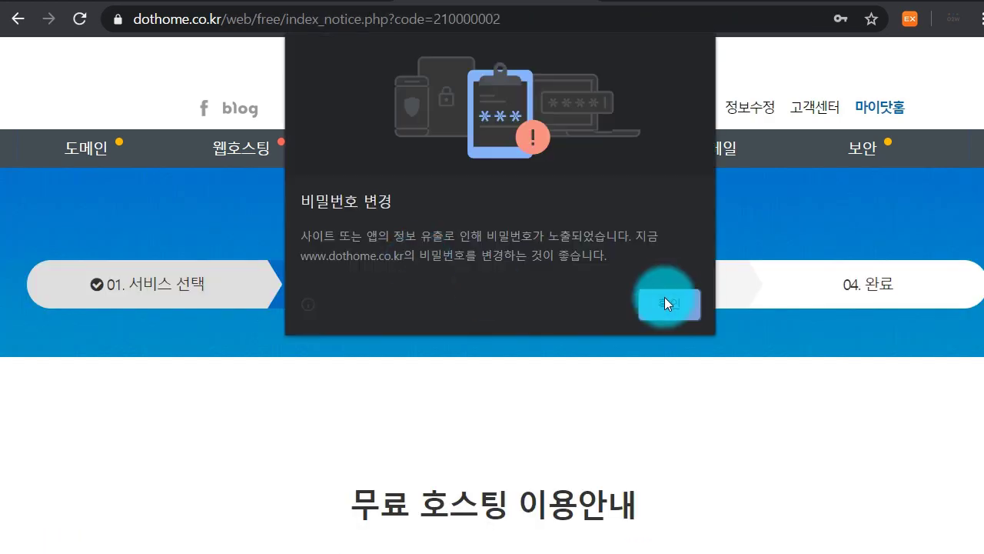
Dismiss Chrome's password breach warning and read the 무료 호스팅 이용안내 notice down to section 3
left_click(671, 304)
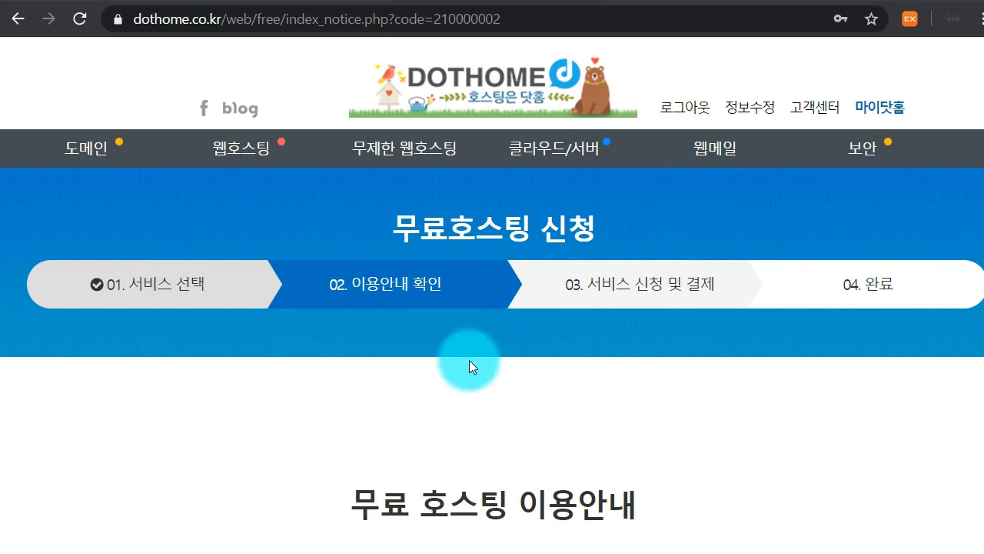
scroll(469, 360, "down", 3)
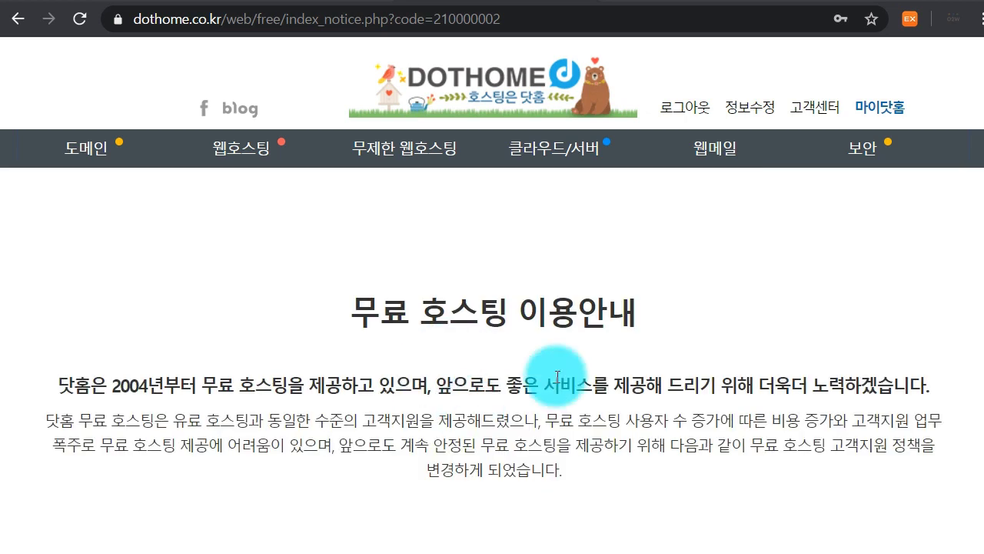
scroll(501, 353, "down", 5)
scroll(505, 347, "up", 7)
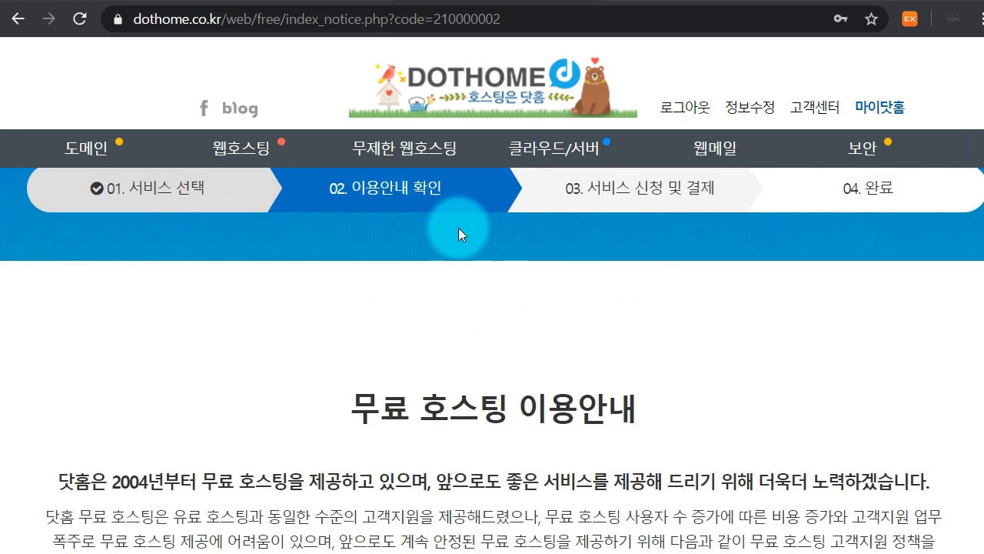
mouse_move(264, 146)
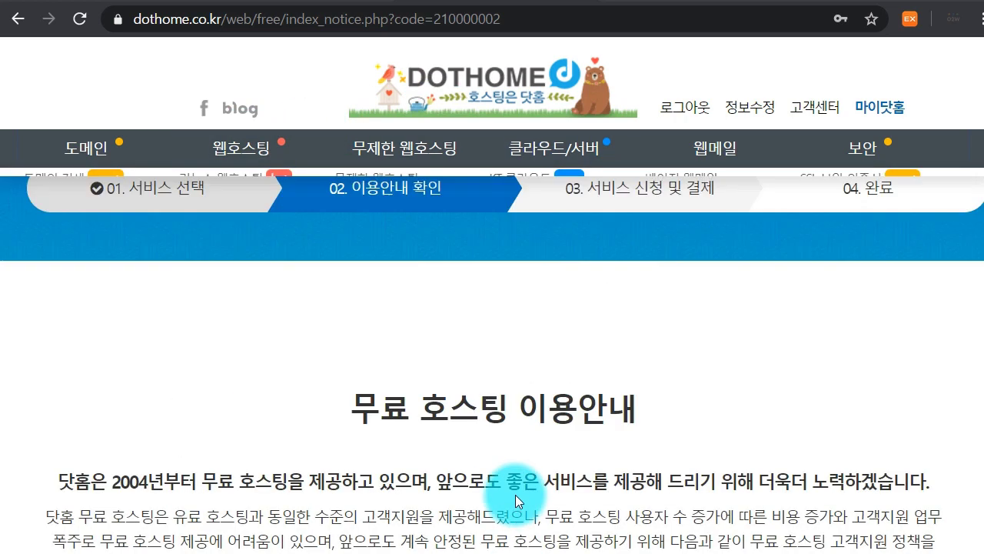
scroll(438, 493, "down", 1)
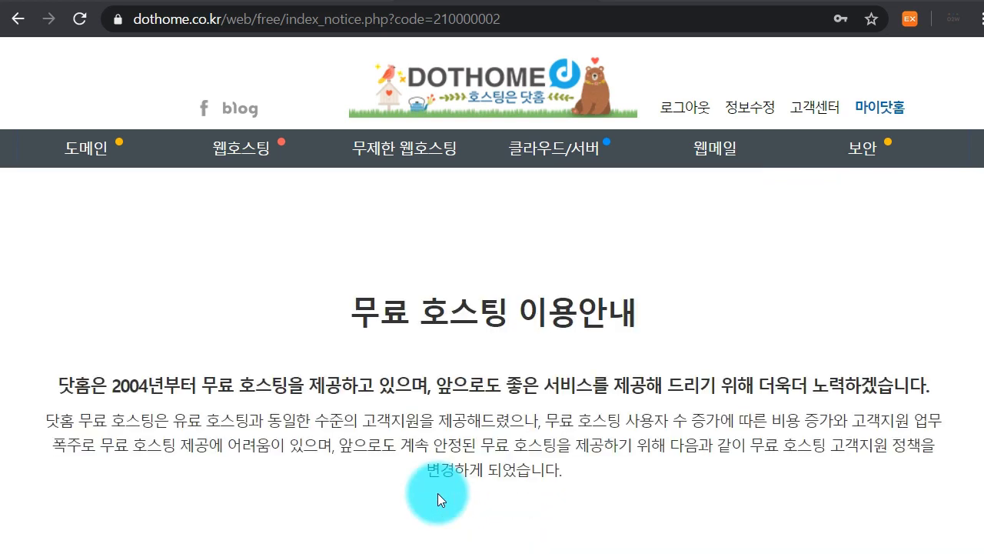
scroll(533, 397, "down", 1)
scroll(513, 373, "down", 3)
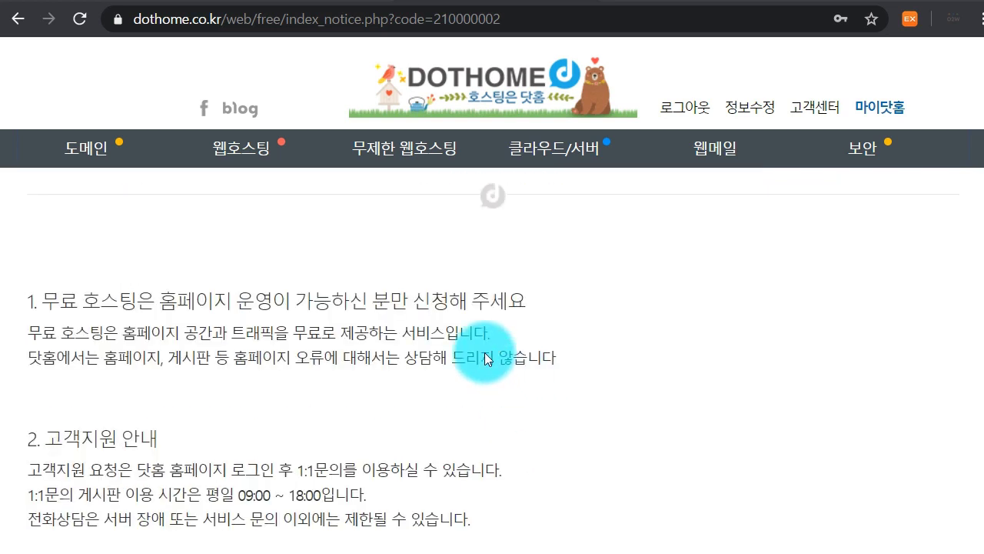
scroll(623, 261, "down", 4)
scroll(503, 289, "down", 2)
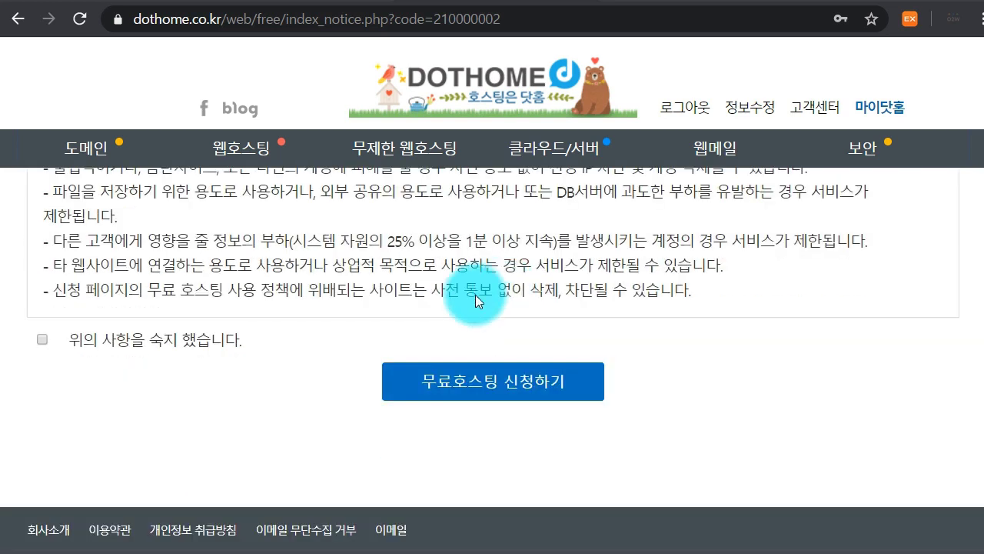
scroll(503, 295, "up", 1)
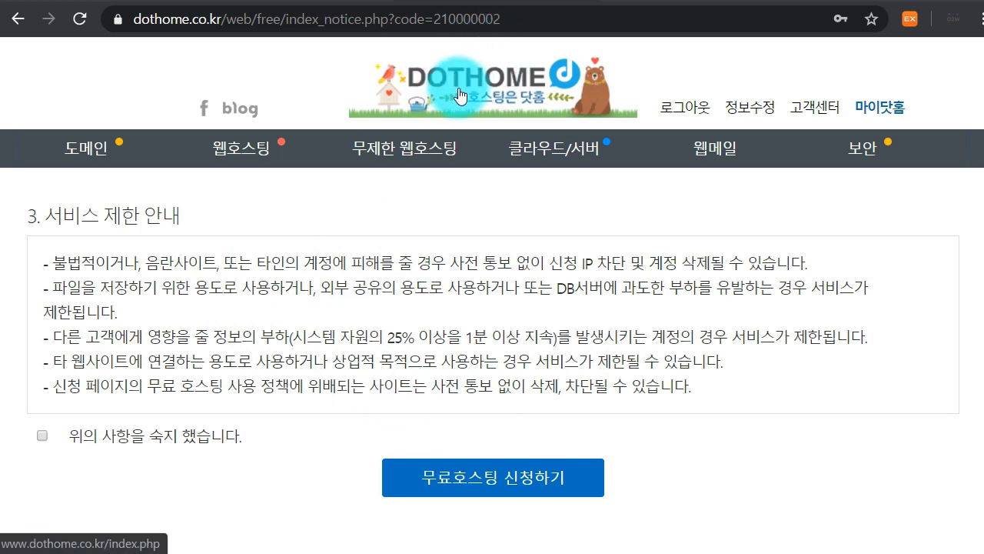
Accept the free hosting terms and continue to the 03 service application form
right_click(252, 264)
left_click(208, 344)
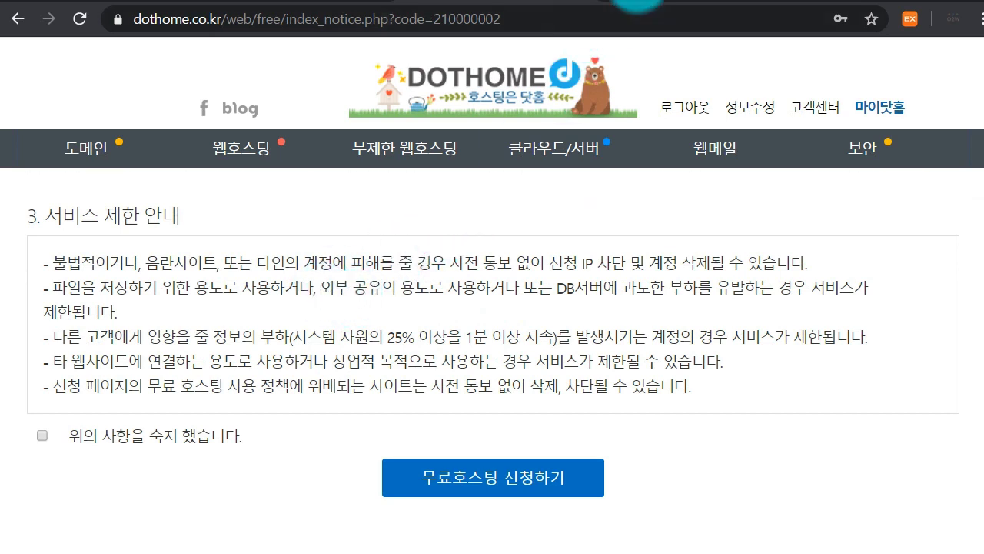
left_click(637, 2)
left_click(471, 2)
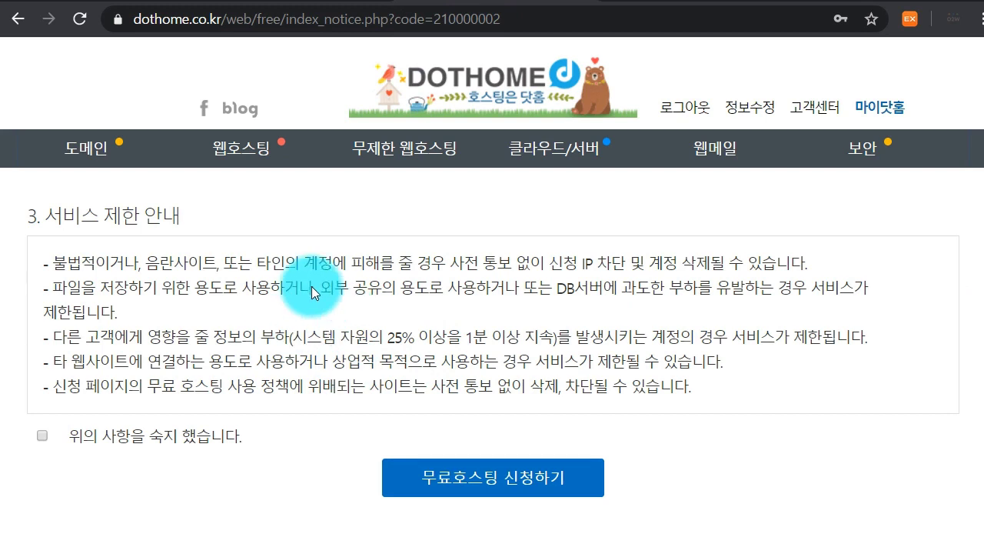
left_click(177, 440)
left_click(496, 483)
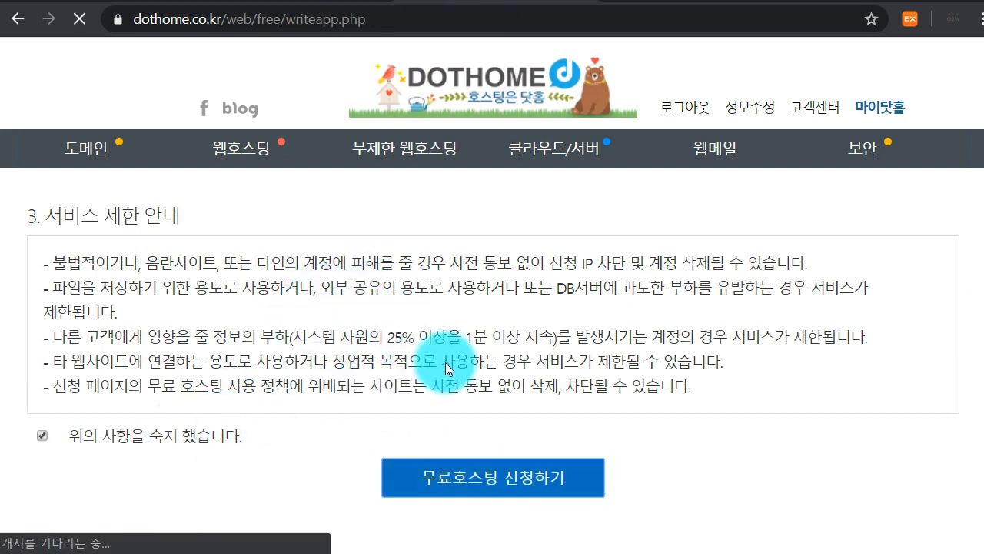
scroll(531, 317, "down", 1)
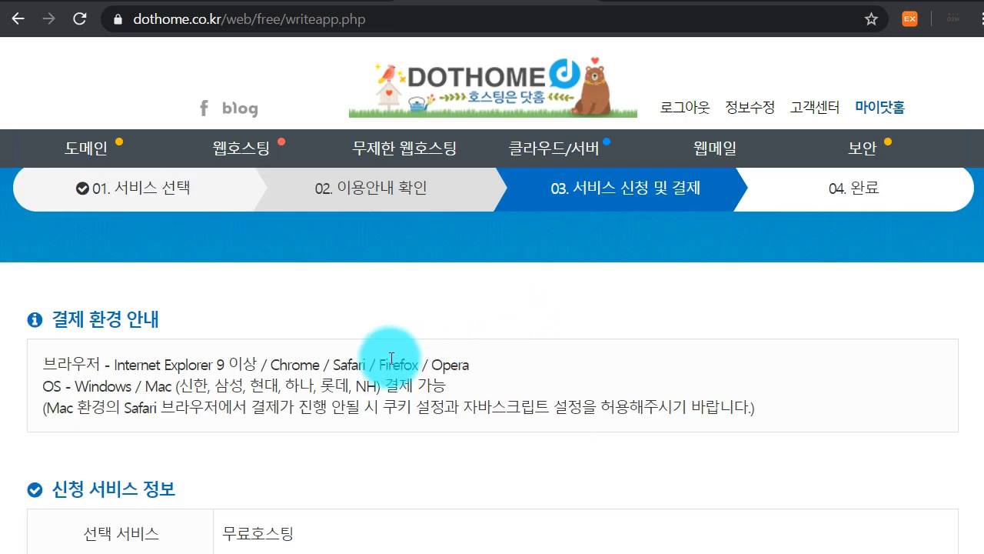
Scroll to the web hosting settings and point out the FTP ID label and default domain pattern
scroll(209, 378, "down", 5)
scroll(228, 387, "down", 3)
scroll(251, 369, "down", 4)
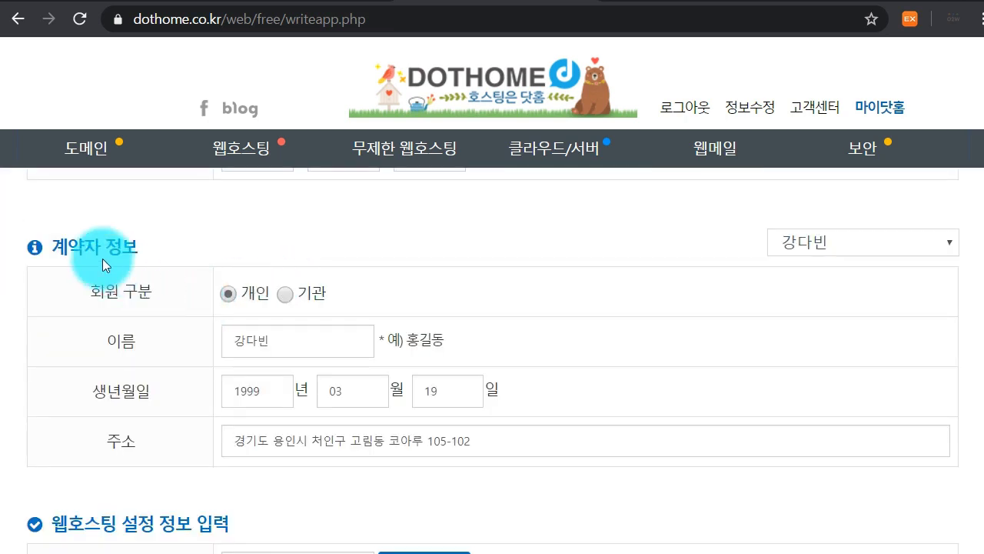
scroll(169, 289, "down", 4)
left_click(316, 277)
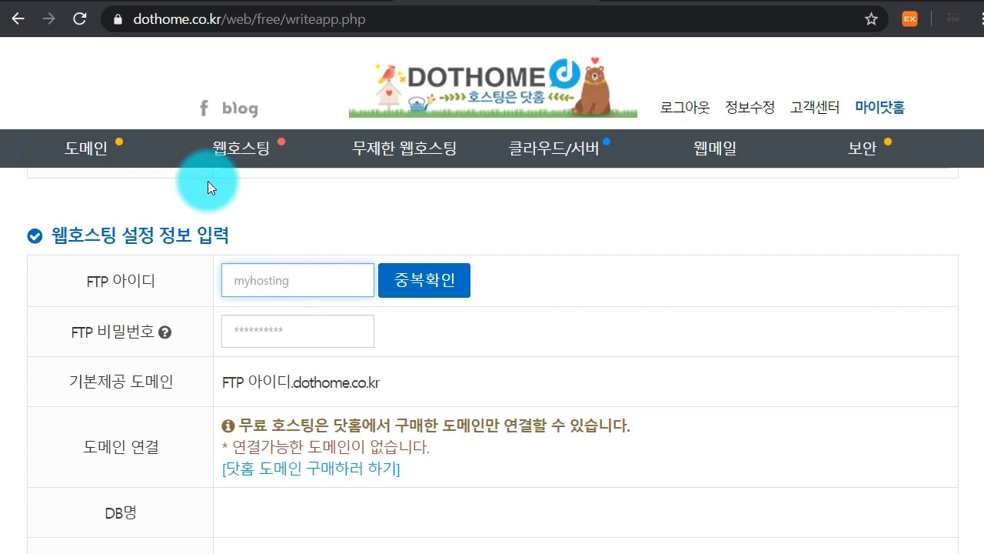
left_click_drag(179, 279, 66, 275)
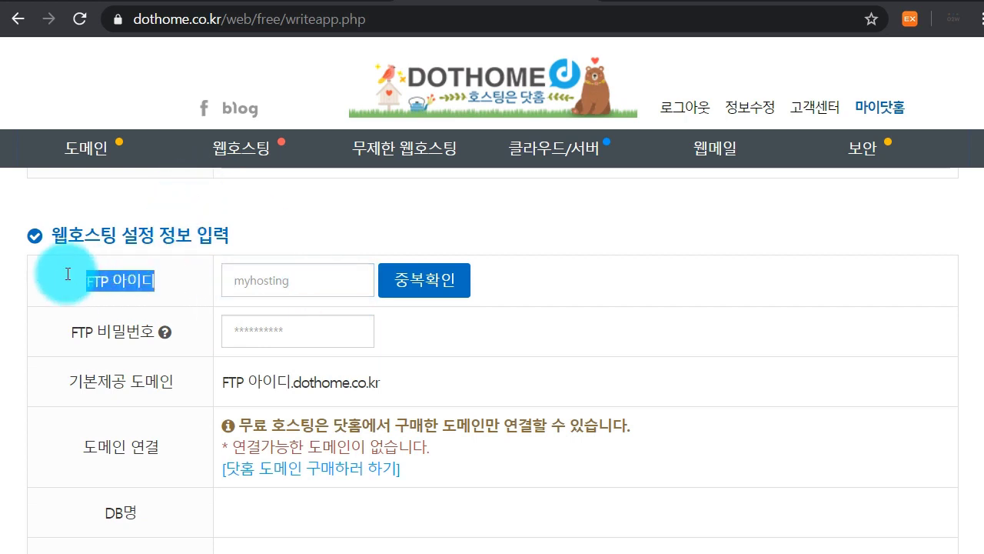
left_click(71, 278)
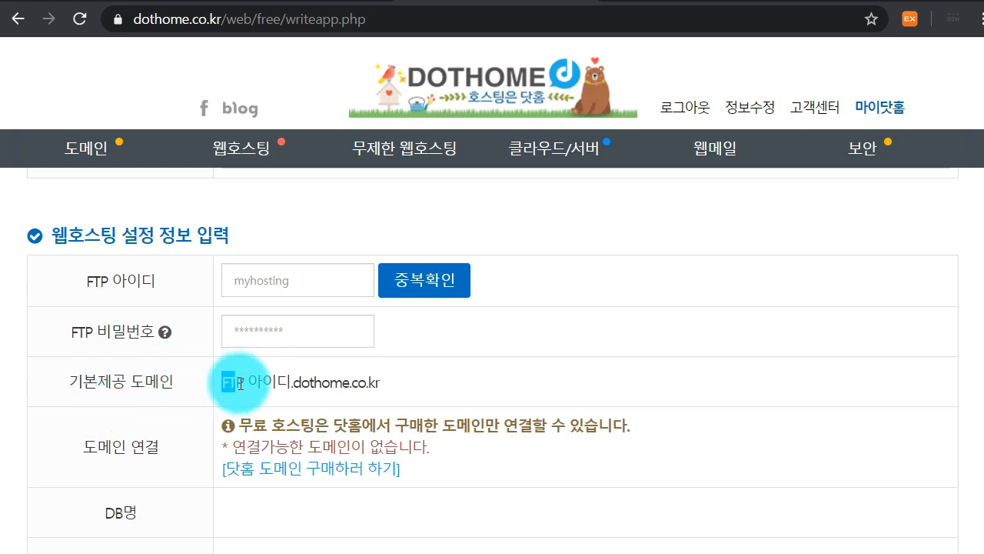
left_click_drag(220, 381, 399, 378)
left_click(292, 380)
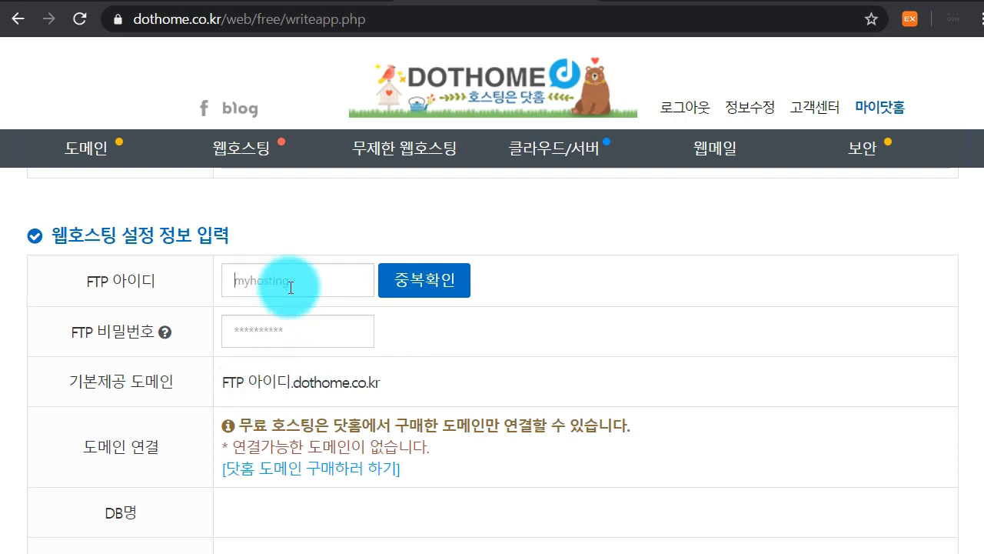
Enter FTP ID homepagetest1 and confirm it is available
left_click(333, 275)
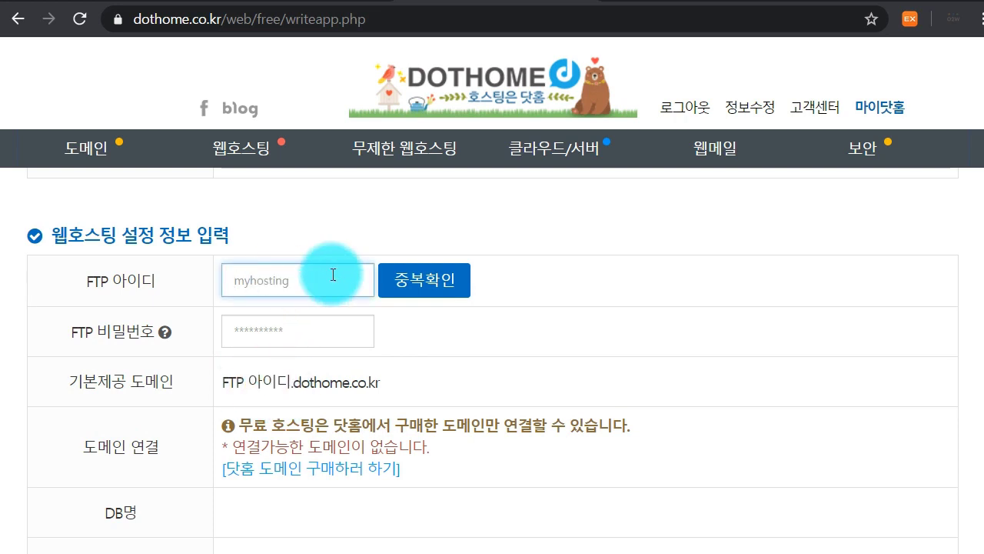
type("homepagetest1")
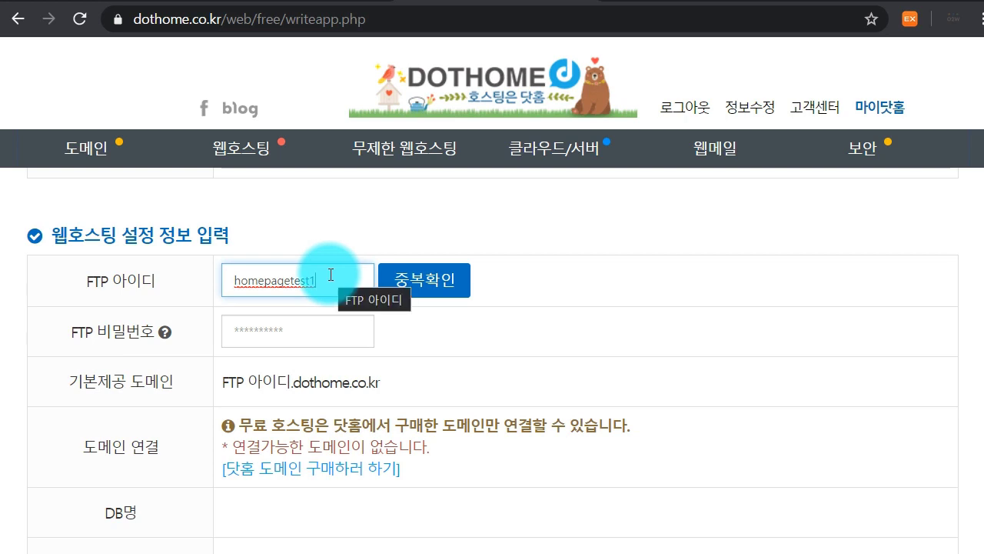
left_click(403, 279)
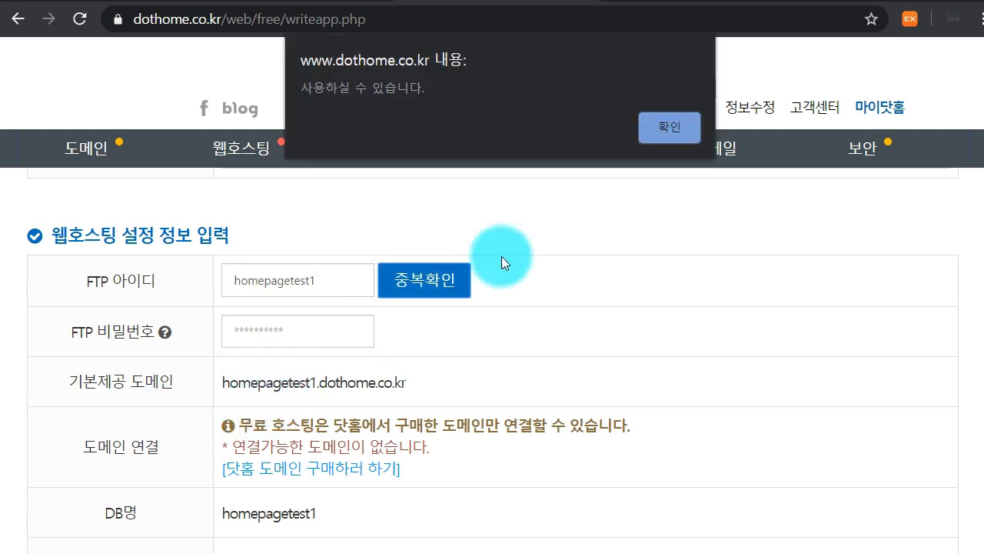
left_click(666, 130)
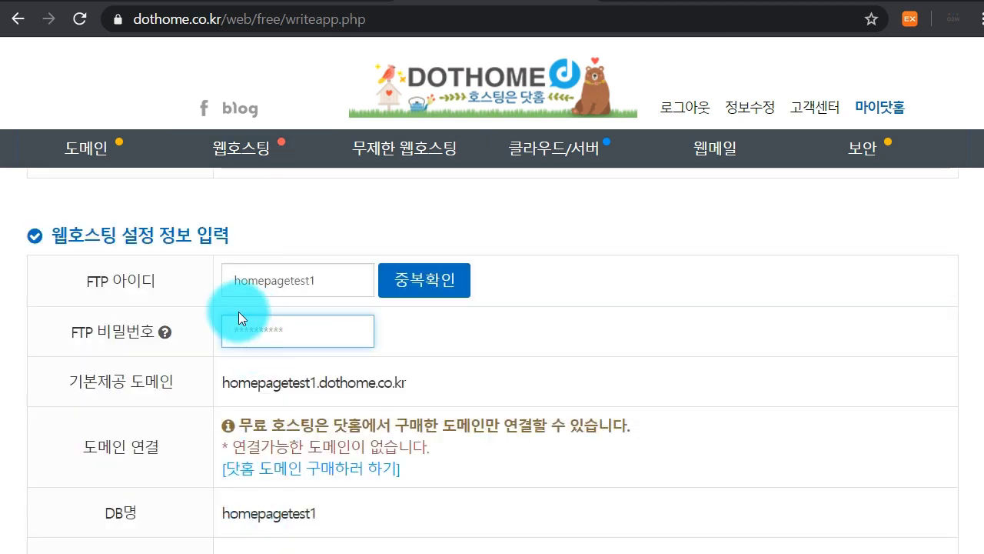
Enter the 10-character password and point out the assigned homepagetest1.dothome.co.kr domain
type("••••••••••")
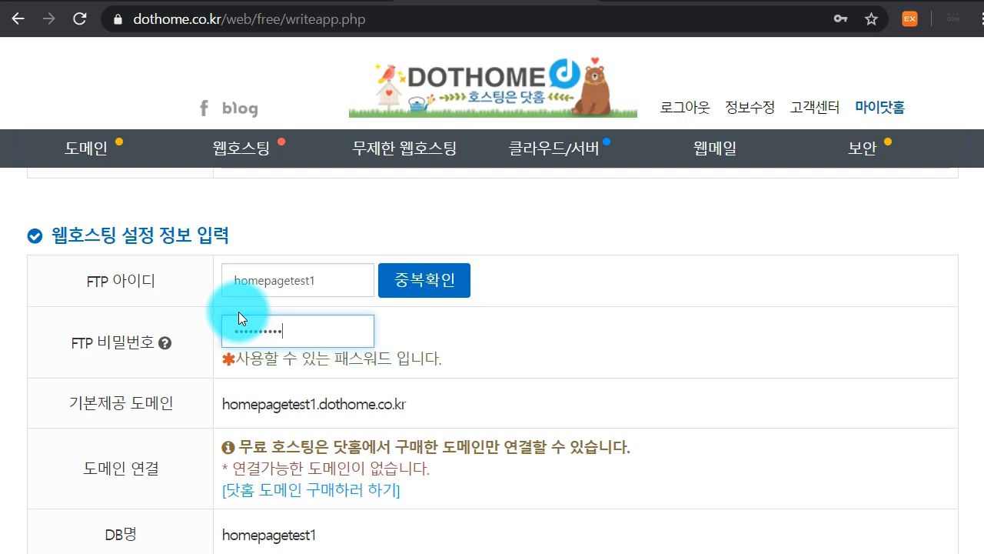
scroll(239, 311, "down", 3)
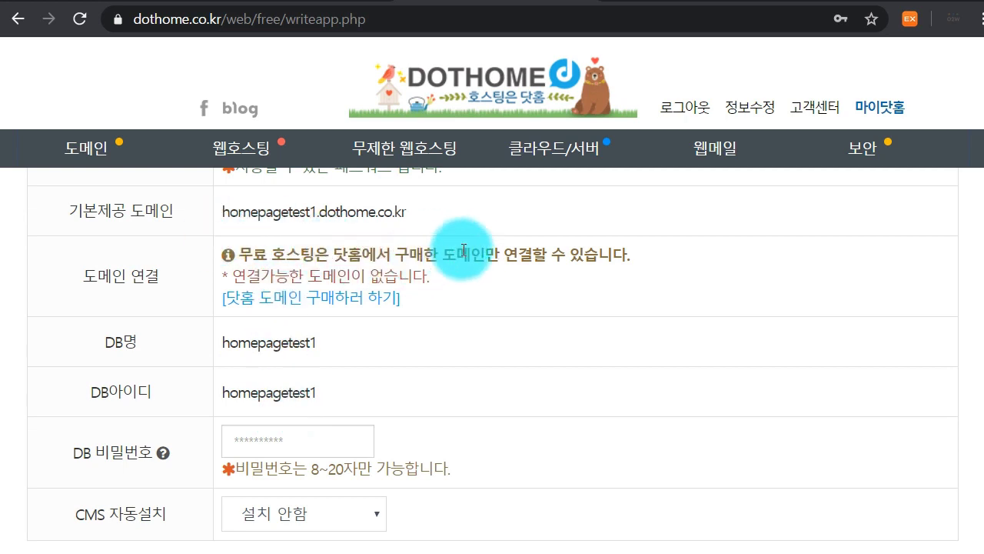
scroll(529, 246, "up", 1)
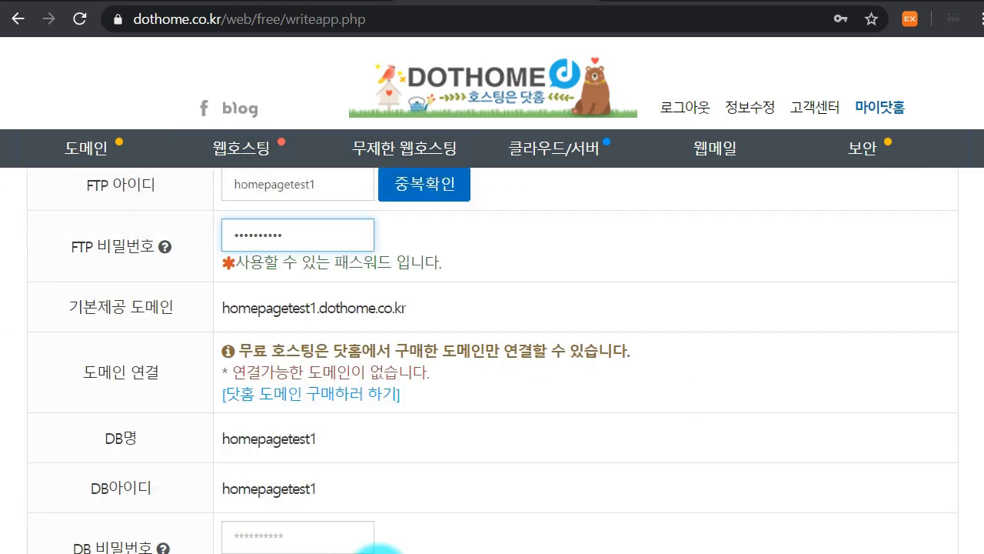
left_click_drag(222, 306, 412, 307)
left_click(412, 306)
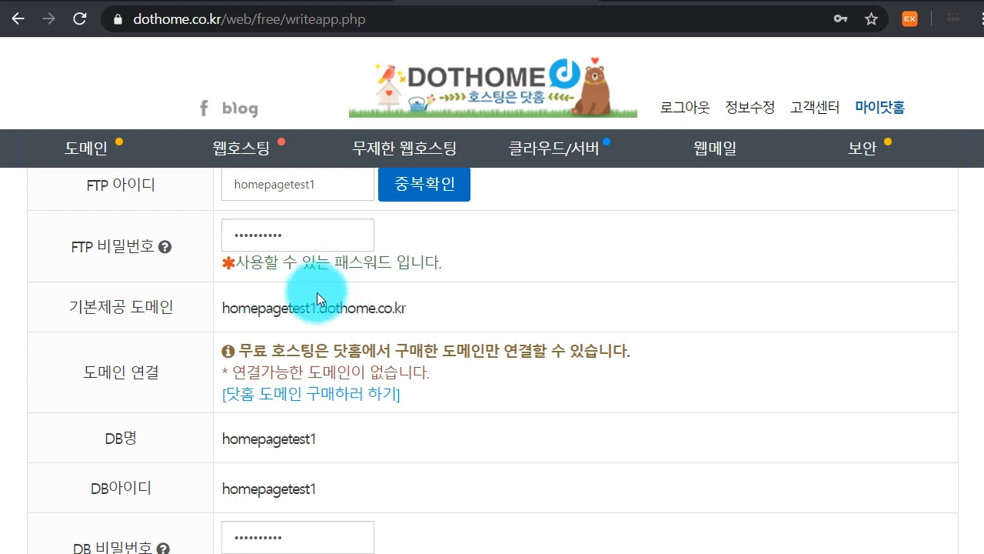
scroll(319, 295, "down", 2)
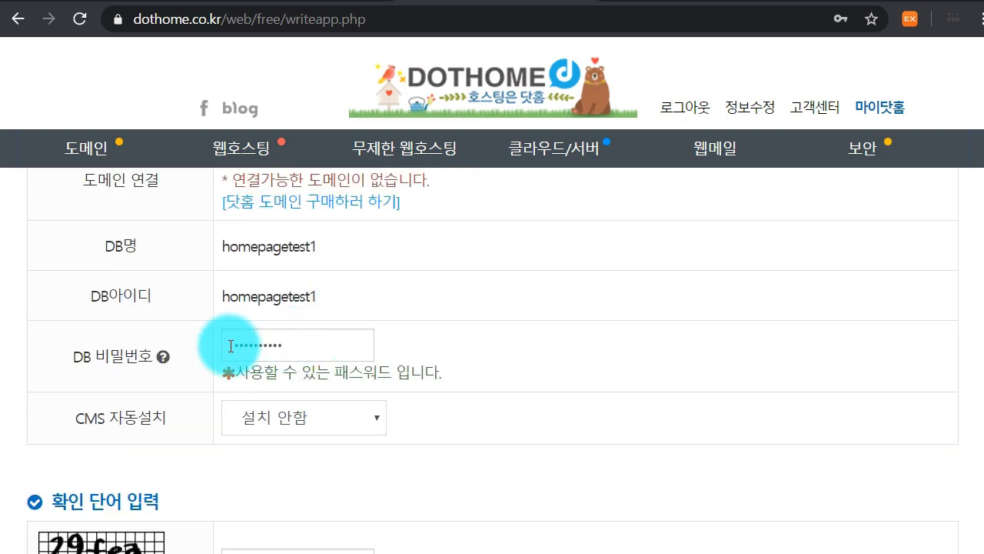
scroll(167, 378, "up", 1)
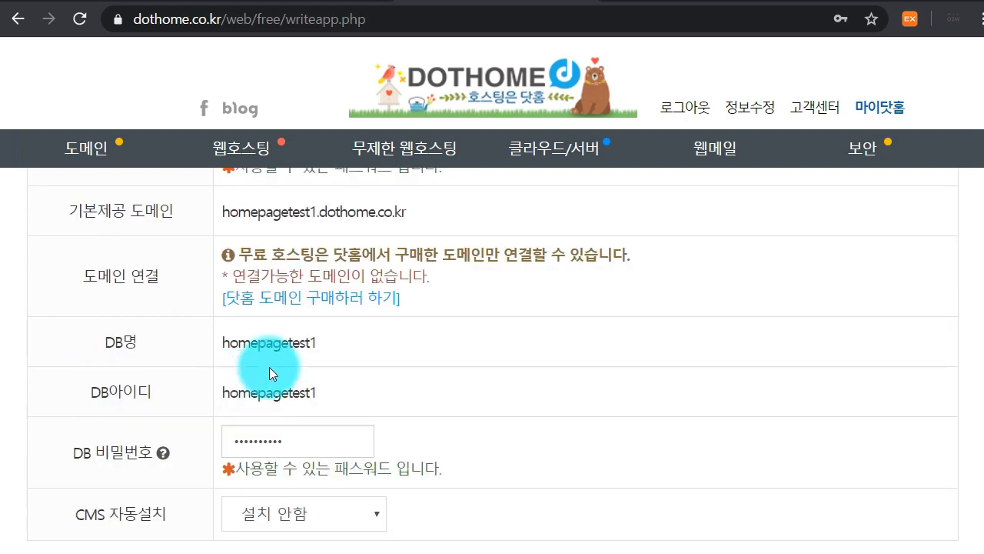
scroll(251, 377, "up", 1)
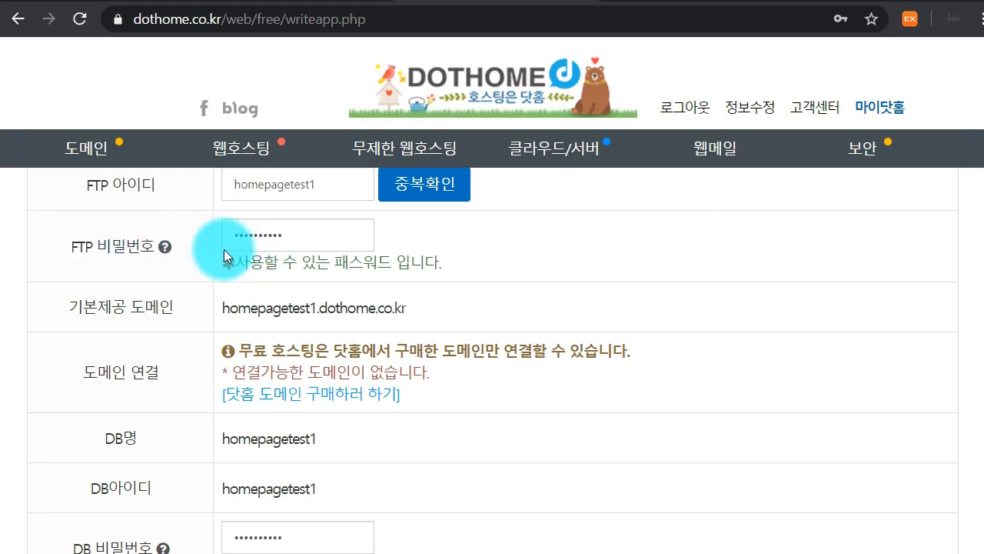
scroll(230, 252, "down", 1)
scroll(271, 421, "down", 1)
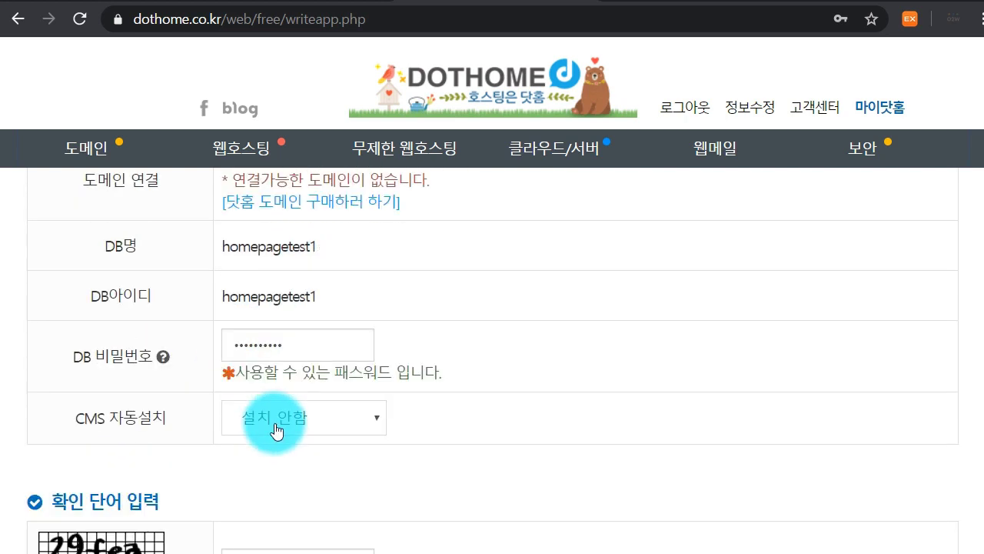
scroll(192, 426, "down", 1)
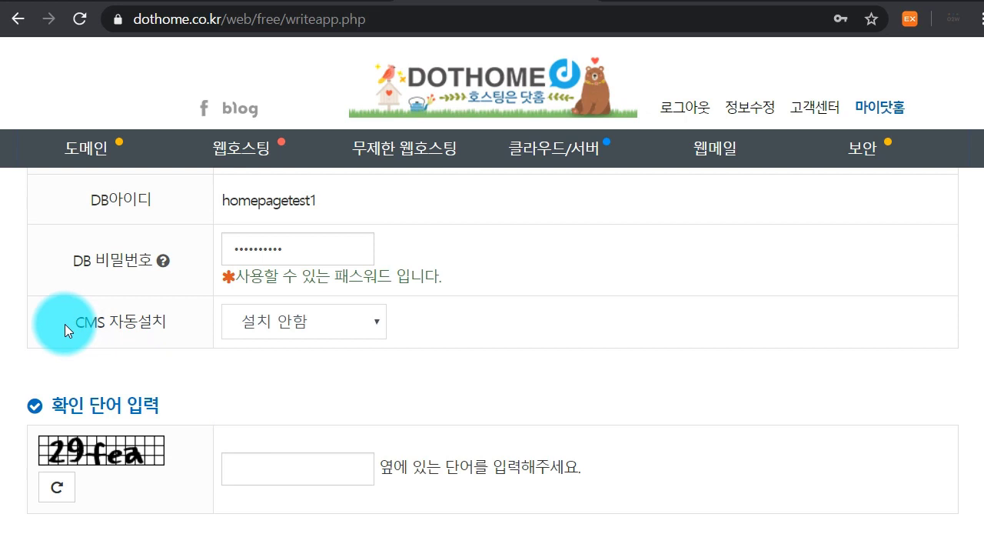
Set CMS 자동설치 to 워드프레스 한글
left_click_drag(65, 323, 169, 317)
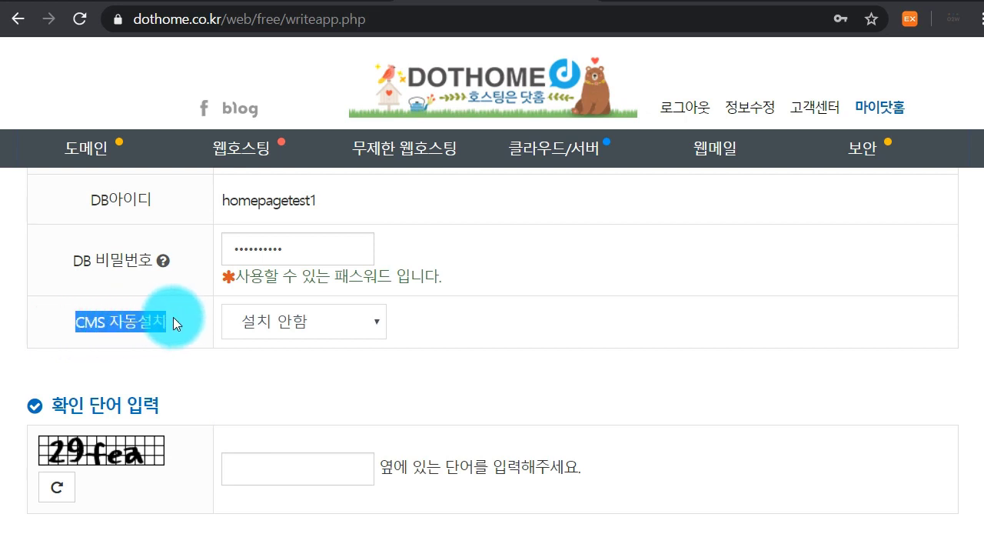
left_click(174, 319)
left_click_drag(77, 325, 176, 325)
left_click(175, 319)
left_click(274, 315)
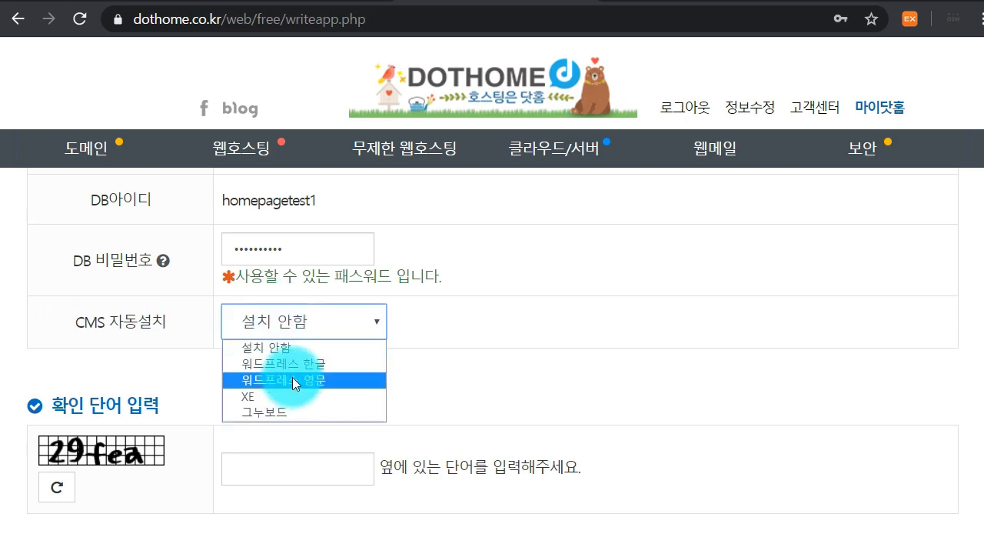
left_click(278, 362)
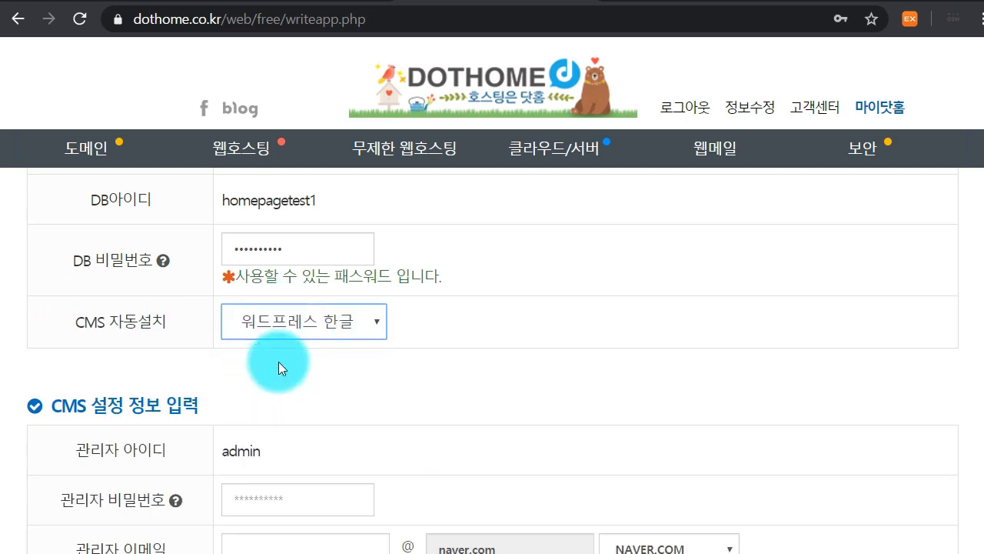
Review the CMS settings section: default domain homepagetest1.dothome.co.kr and administrator ID admin
scroll(363, 381, "down", 1)
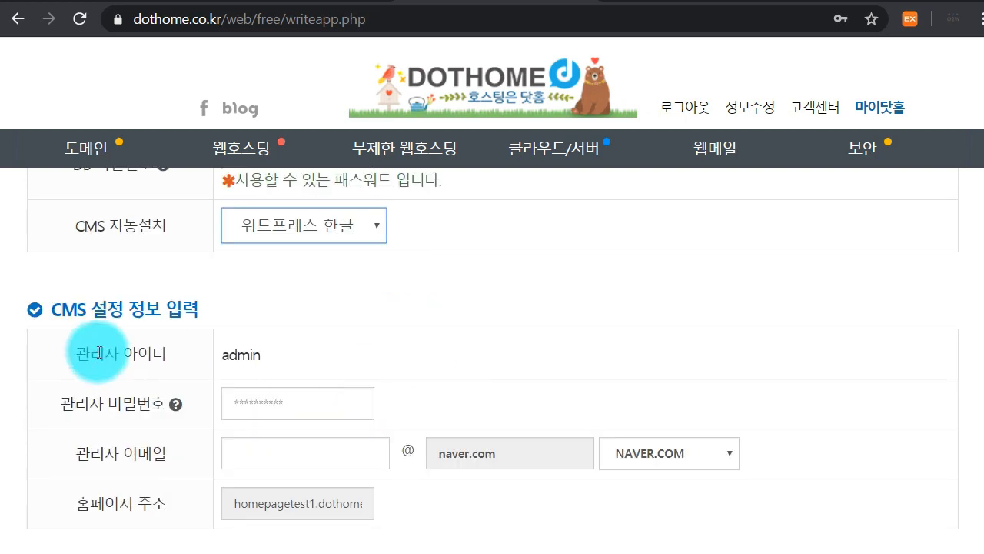
left_click_drag(51, 306, 199, 302)
left_click(198, 302)
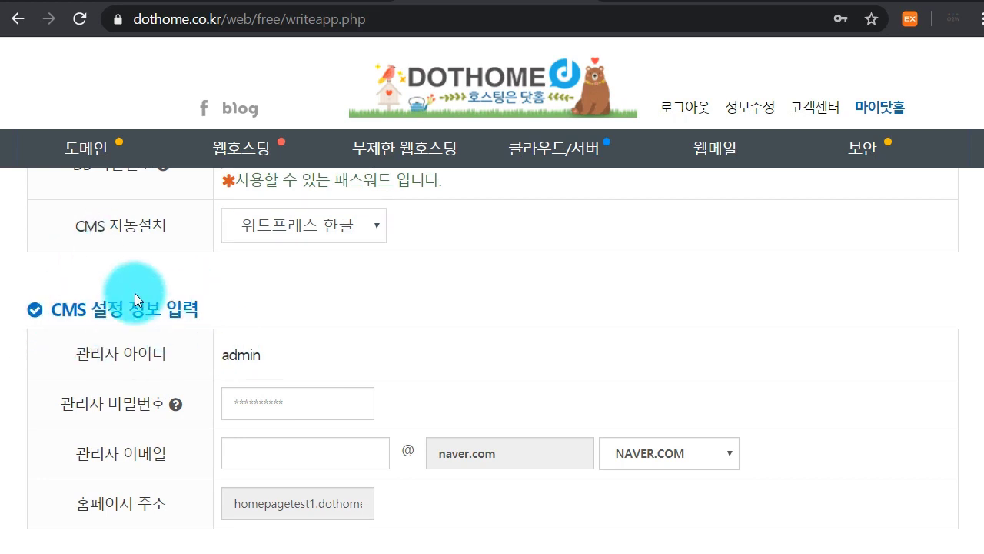
scroll(150, 340, "up", 2)
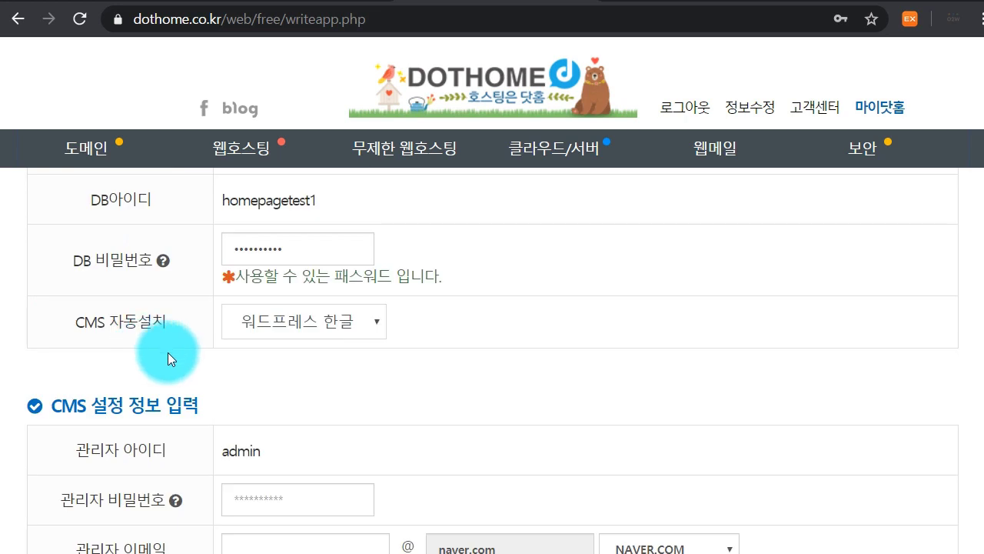
scroll(257, 330, "down", 1)
scroll(261, 343, "up", 3)
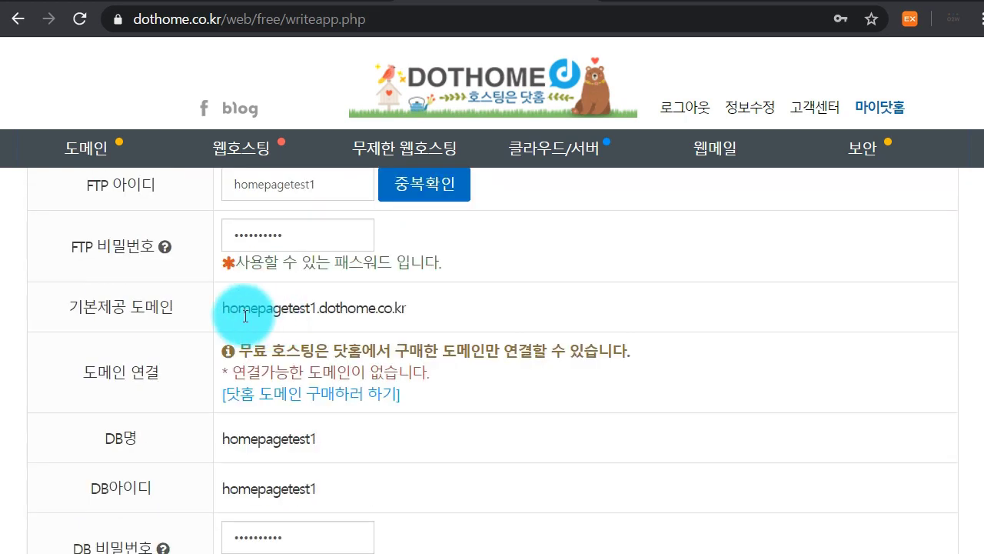
left_click_drag(215, 305, 407, 303)
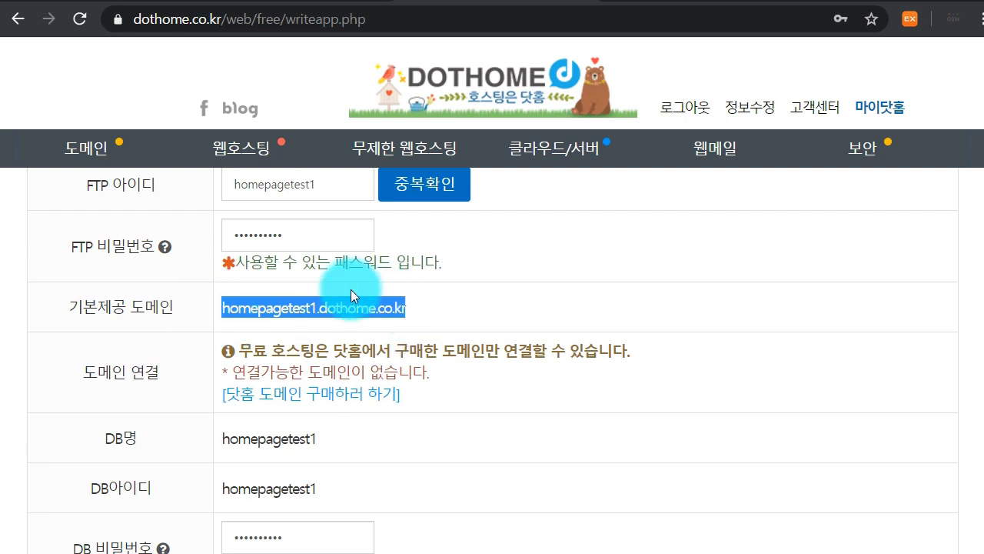
left_click(249, 308)
left_click_drag(432, 313, 221, 318)
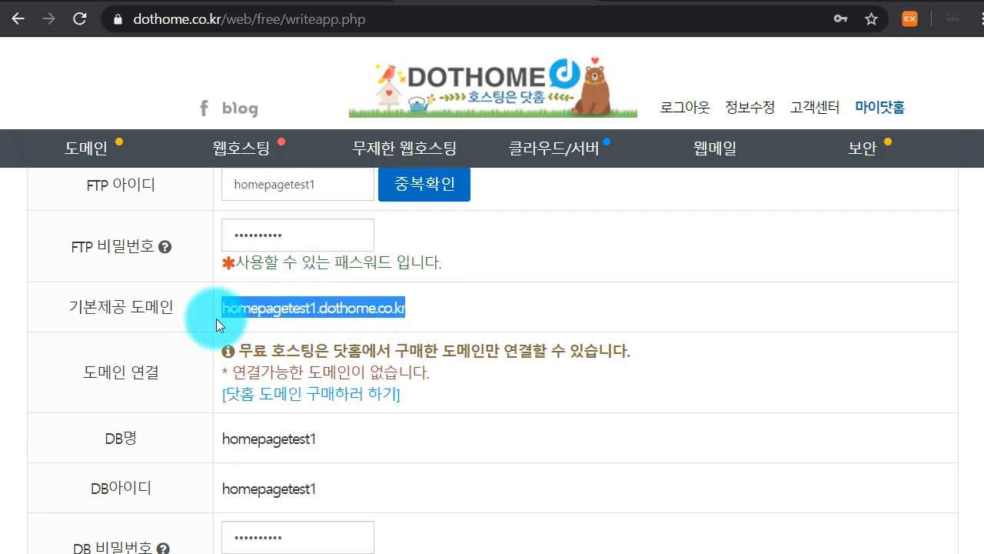
left_click(264, 321)
scroll(262, 327, "down", 3)
scroll(260, 339, "down", 1)
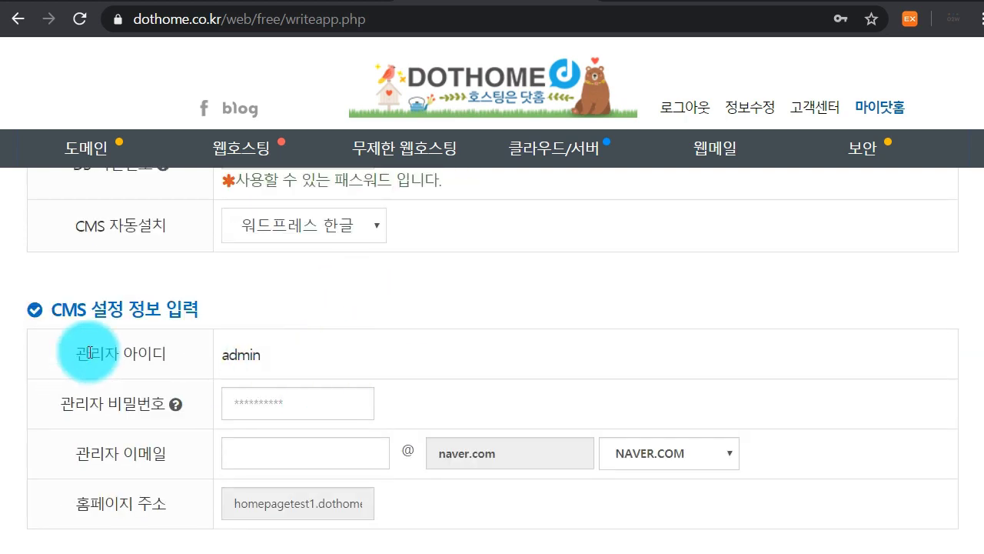
left_click_drag(289, 350, 209, 347)
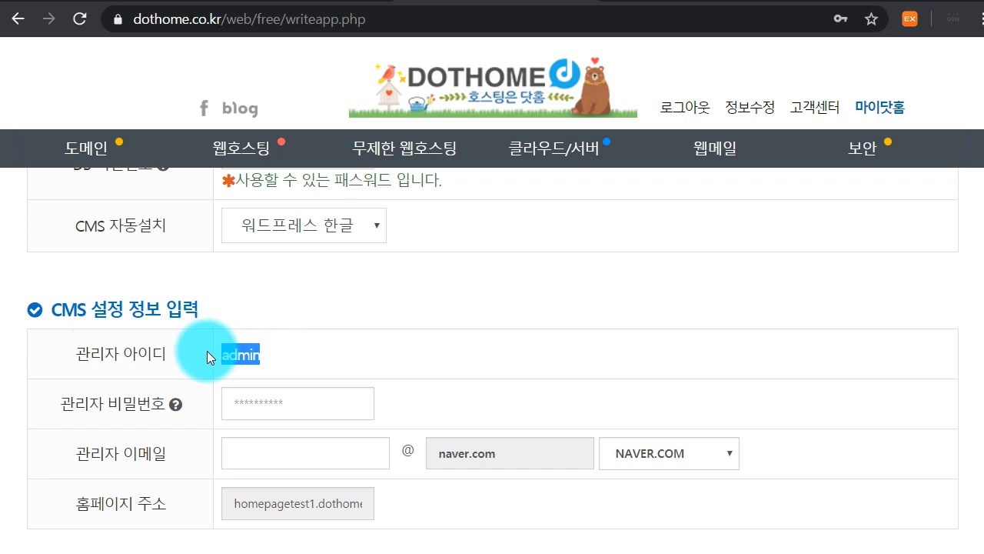
Enter a 10-character admin password, the admin e-mail, and confirmation word 29fea
left_click(213, 352)
left_click(266, 405)
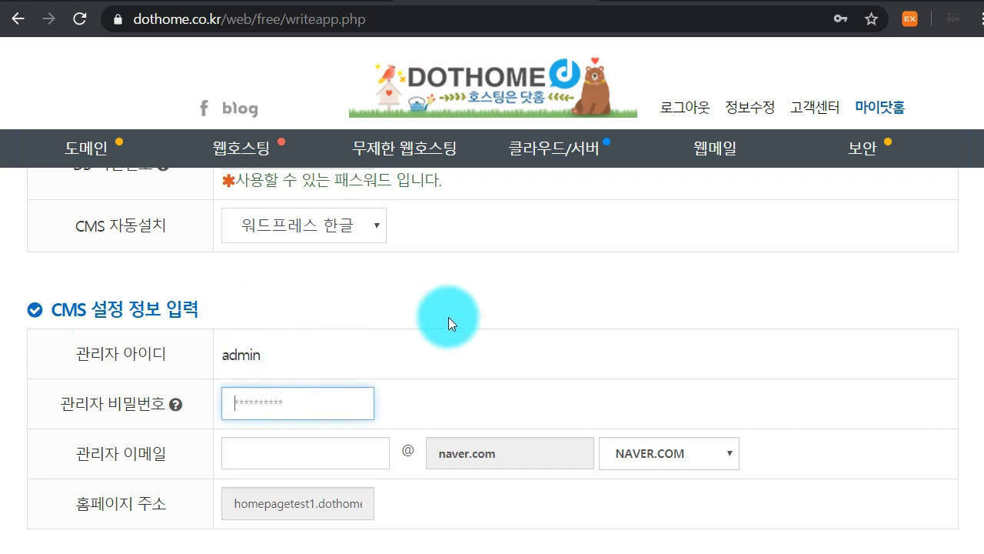
type("••")
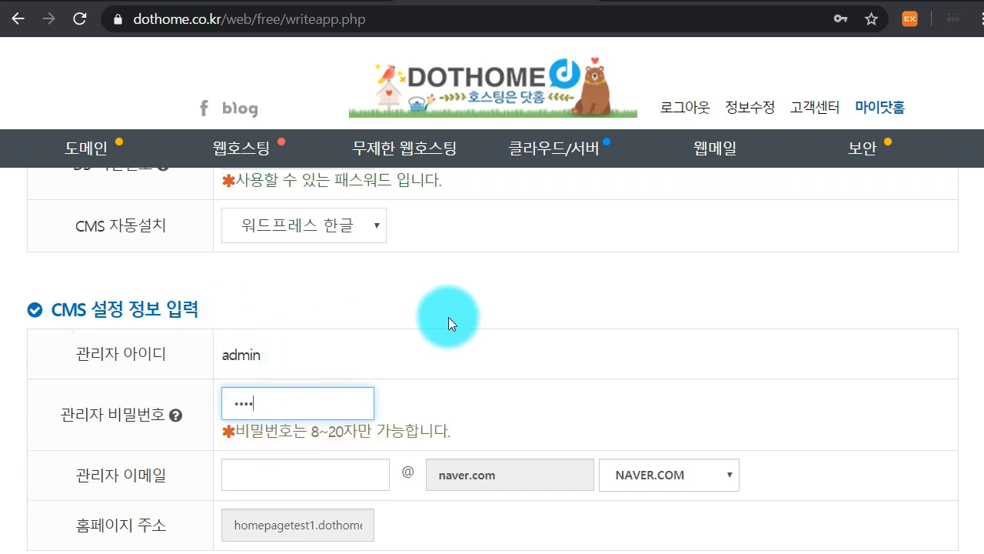
type("••••••••")
key("Tab")
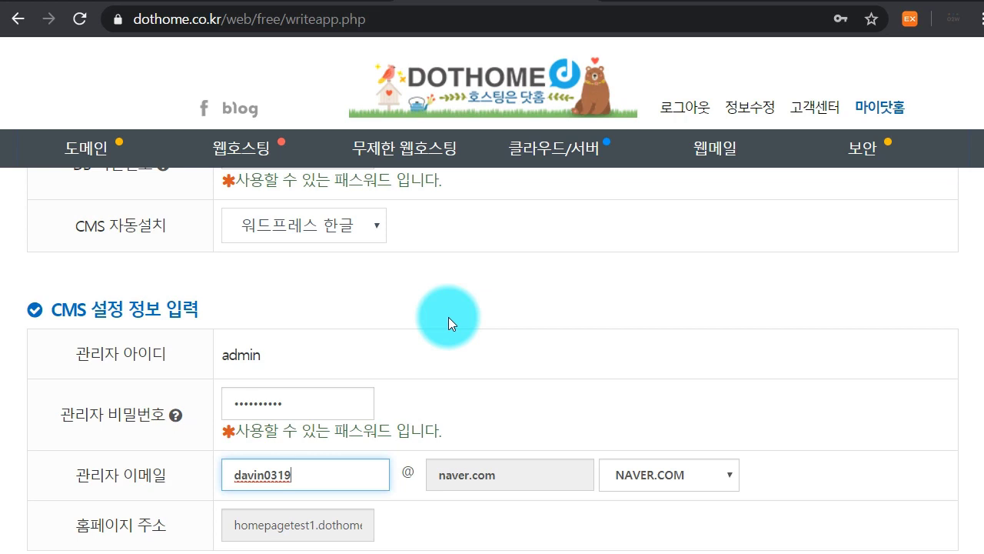
scroll(448, 317, "down", 3)
left_click(273, 483)
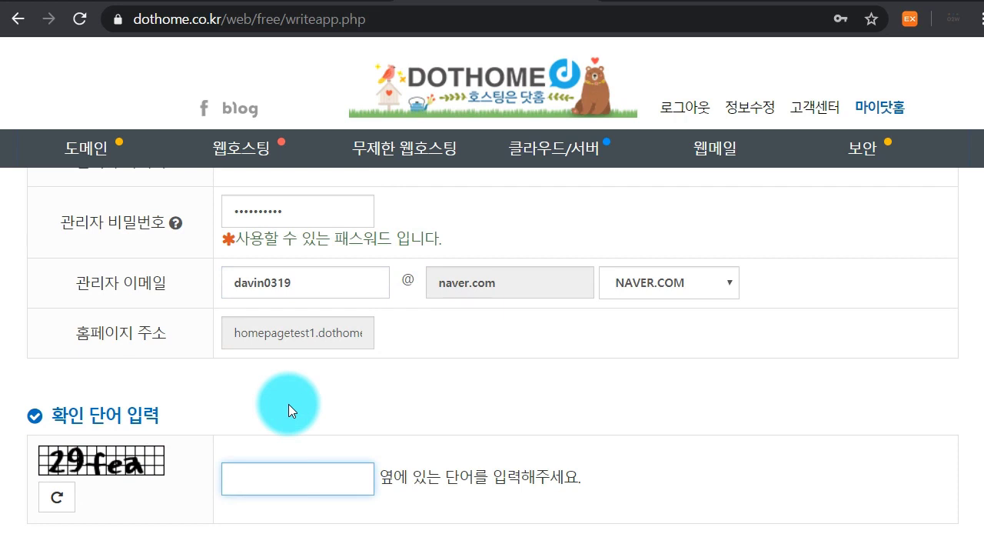
type("29fea")
scroll(291, 419, "down", 4)
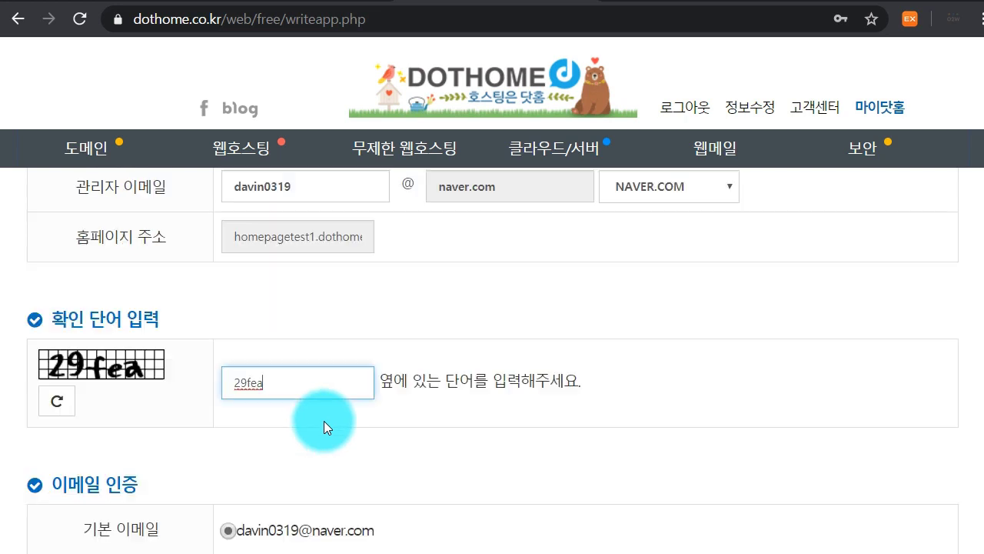
Send the verification code to the admin e-mail and go to Naver mail
left_click(299, 390)
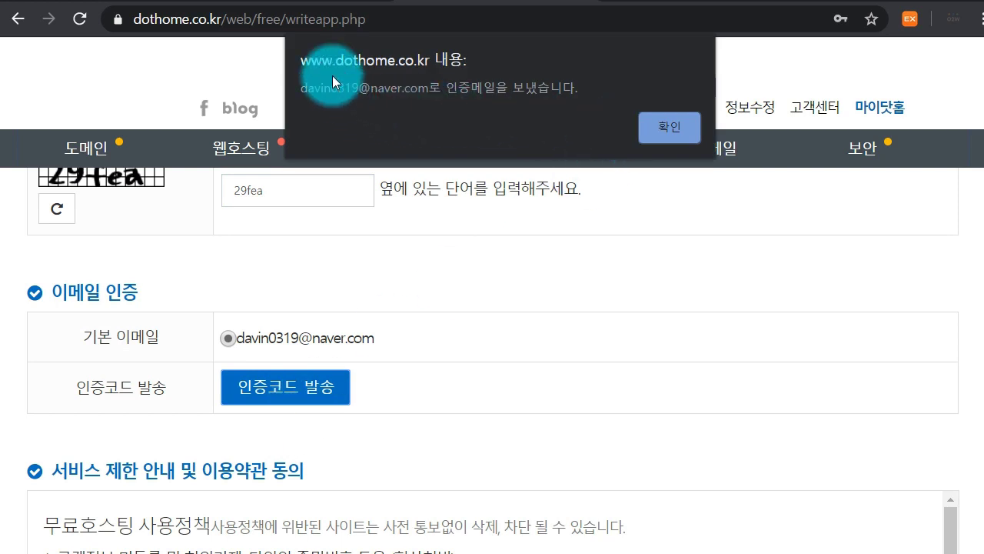
left_click(647, 135)
left_click(650, 0)
left_click(630, 19)
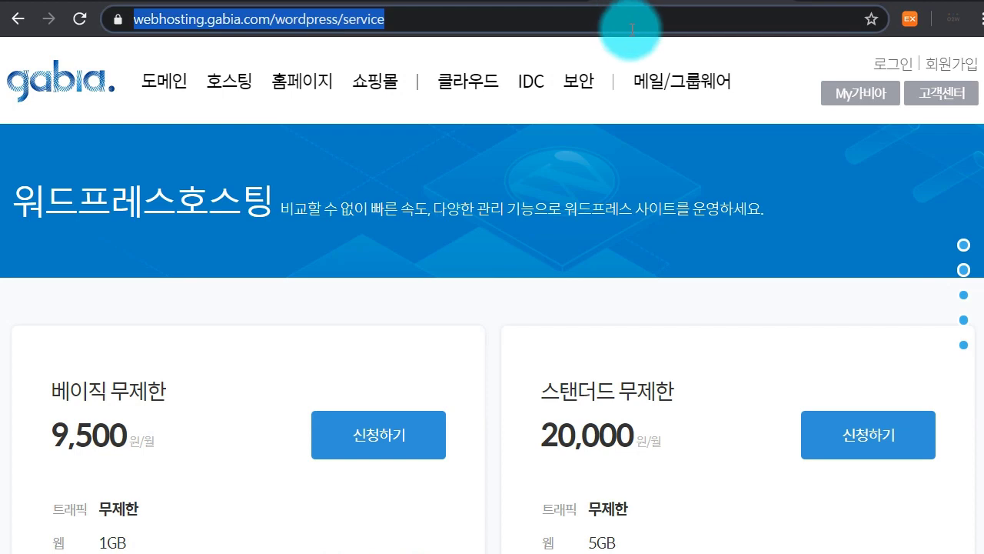
type("mail")
key("Return")
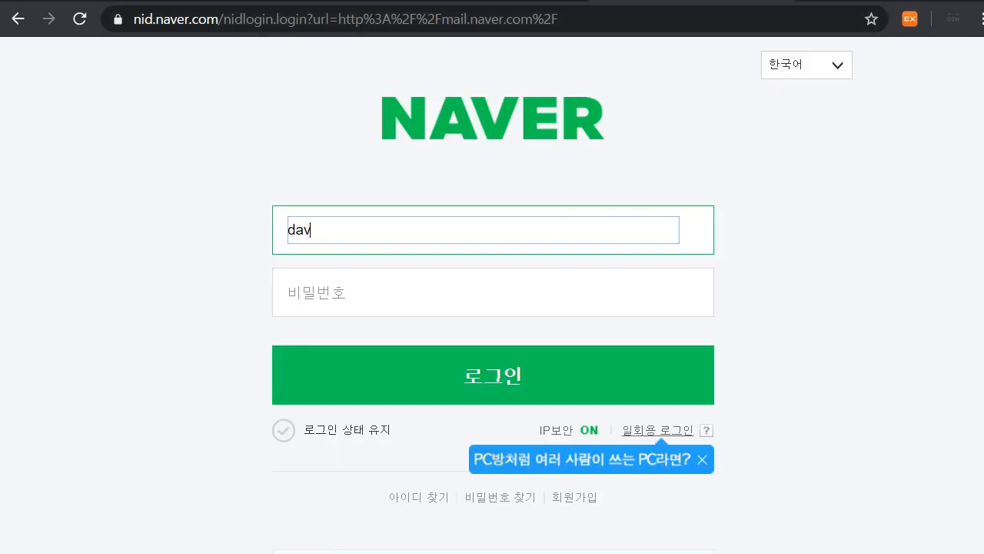
Log in to Naver Mail, open the DOTHOME verification e-mail and copy its code
key("Tab")
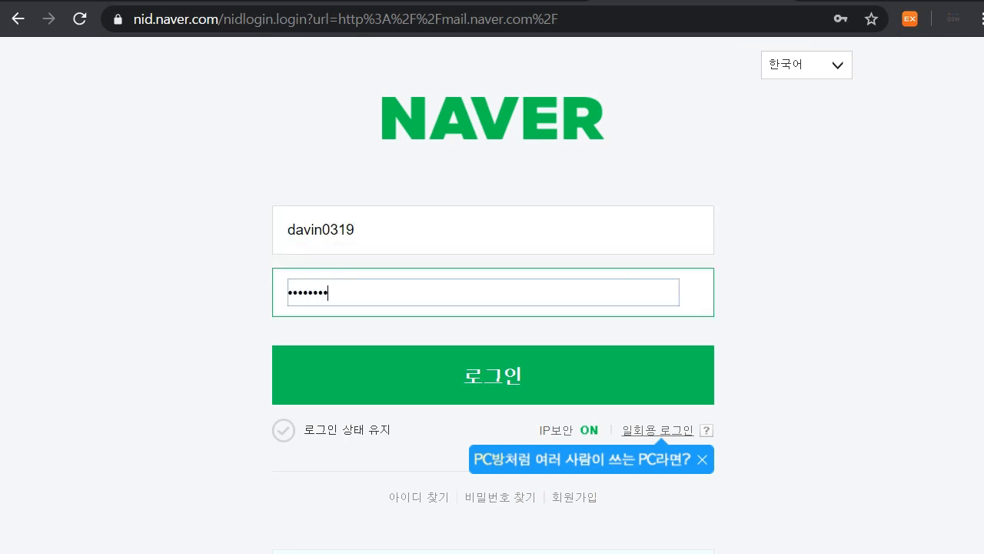
key("Return")
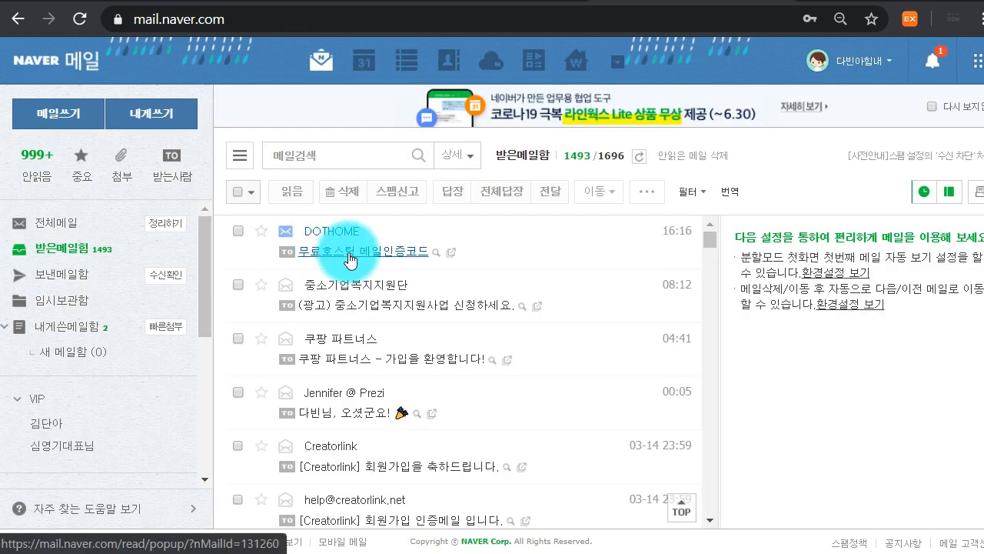
left_click(350, 253)
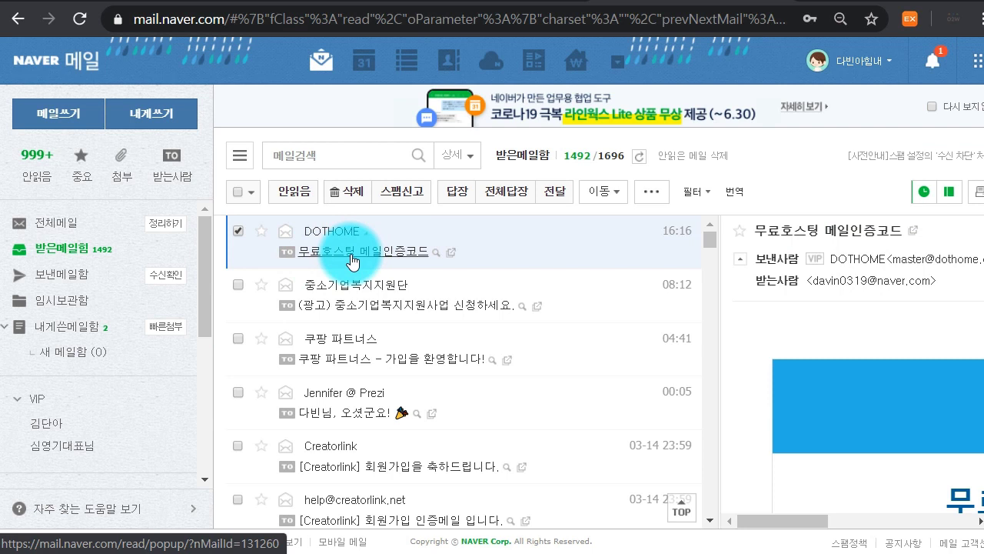
left_click_drag(718, 368, 275, 398)
scroll(768, 327, "down", 2)
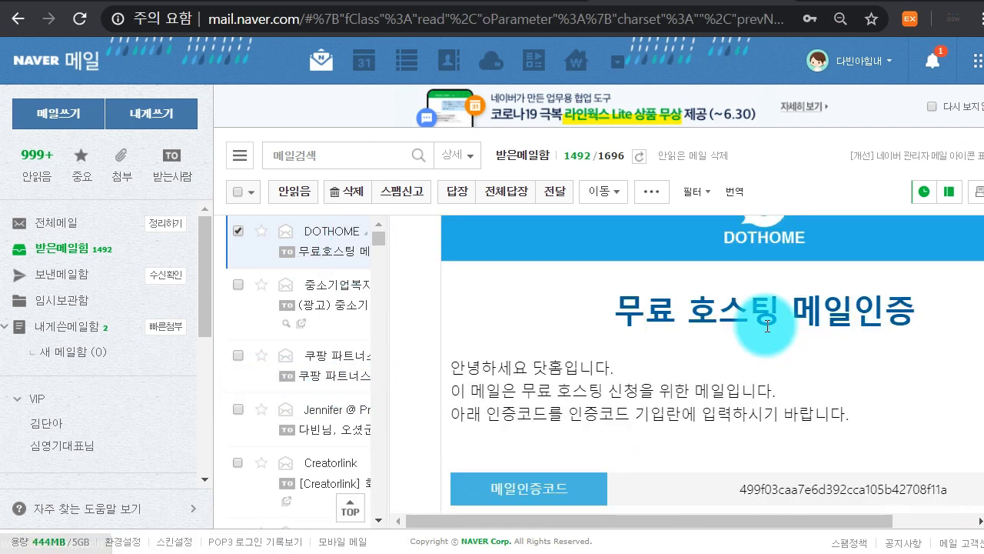
scroll(767, 327, "down", 1)
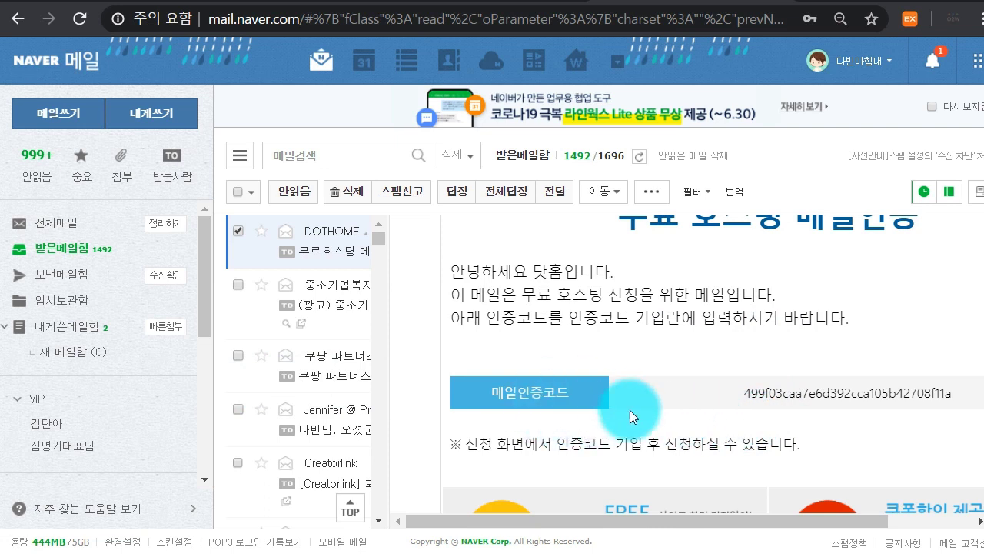
left_click_drag(739, 392, 949, 387)
key("ctrl+c")
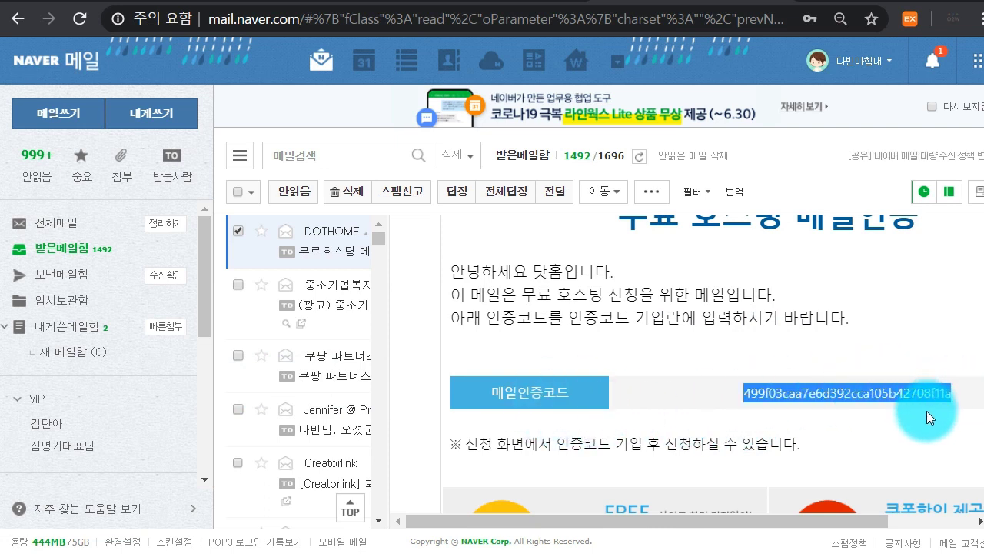
left_click(450, 1)
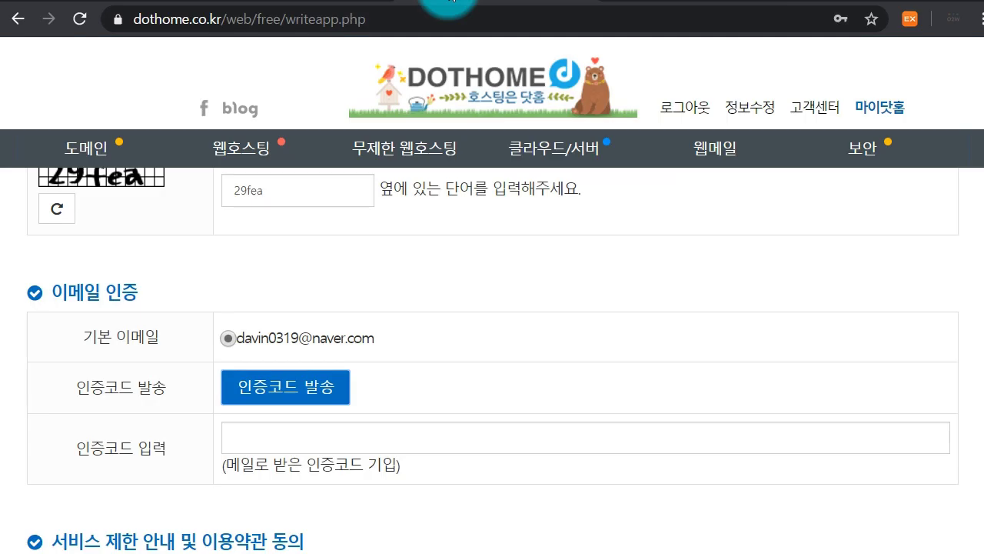
Paste the verification code, agree to the free account usage policy, and submit 신청하기
left_click(271, 444)
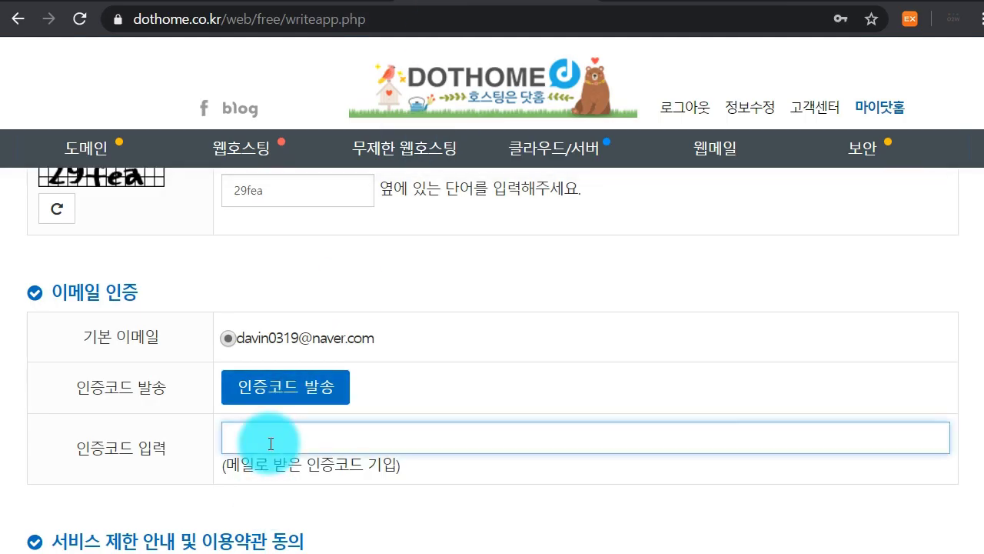
key("ctrl+v")
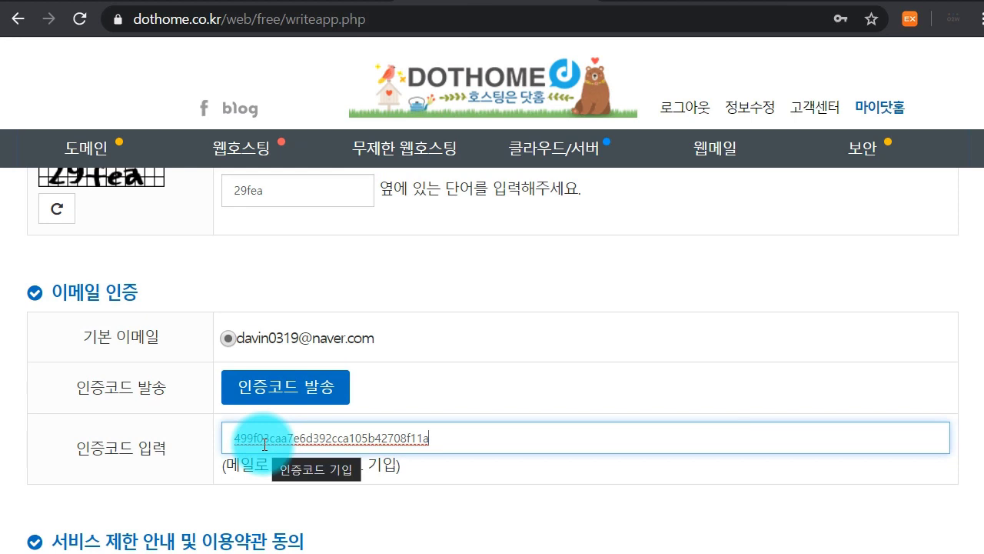
scroll(452, 416, "down", 3)
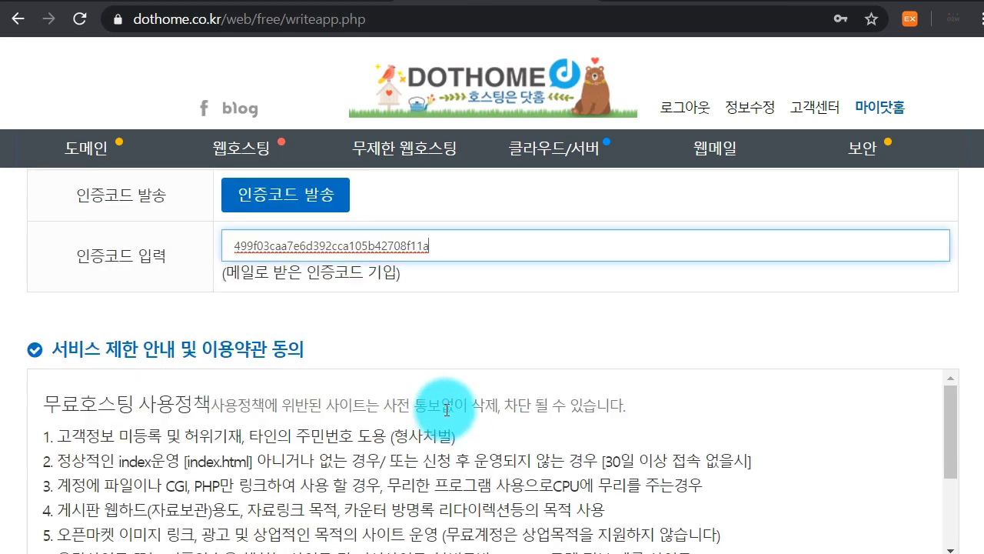
scroll(446, 411, "down", 2)
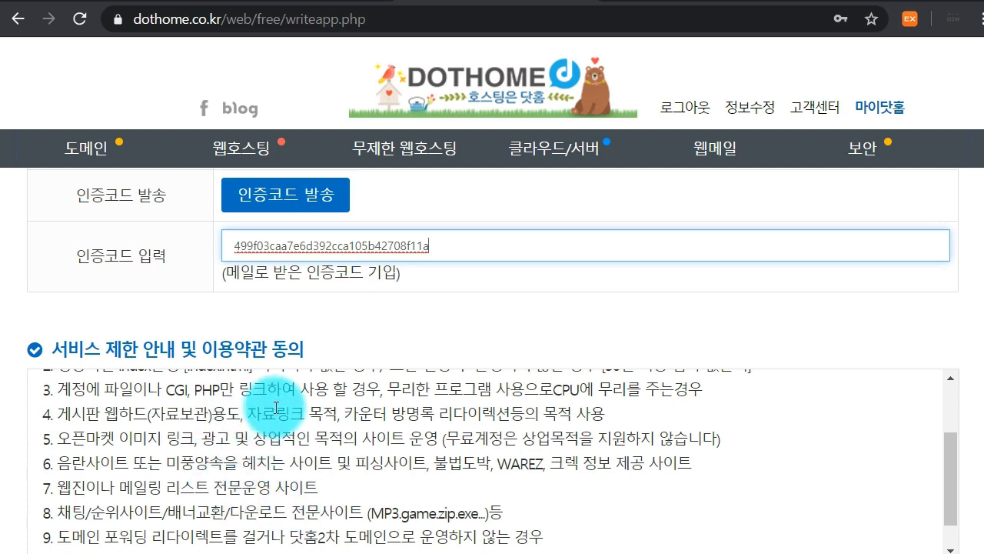
scroll(247, 476, "down", 1)
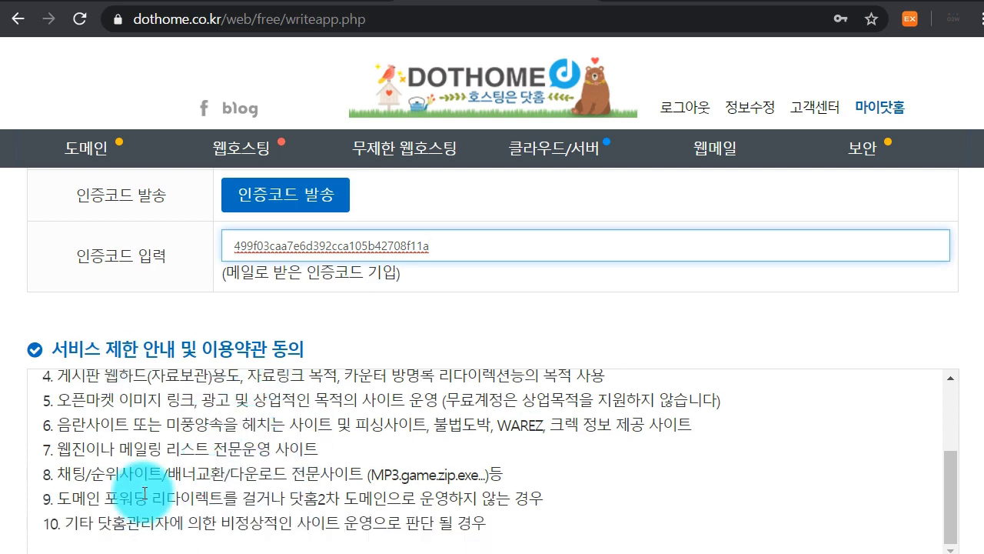
scroll(116, 466, "down", 1)
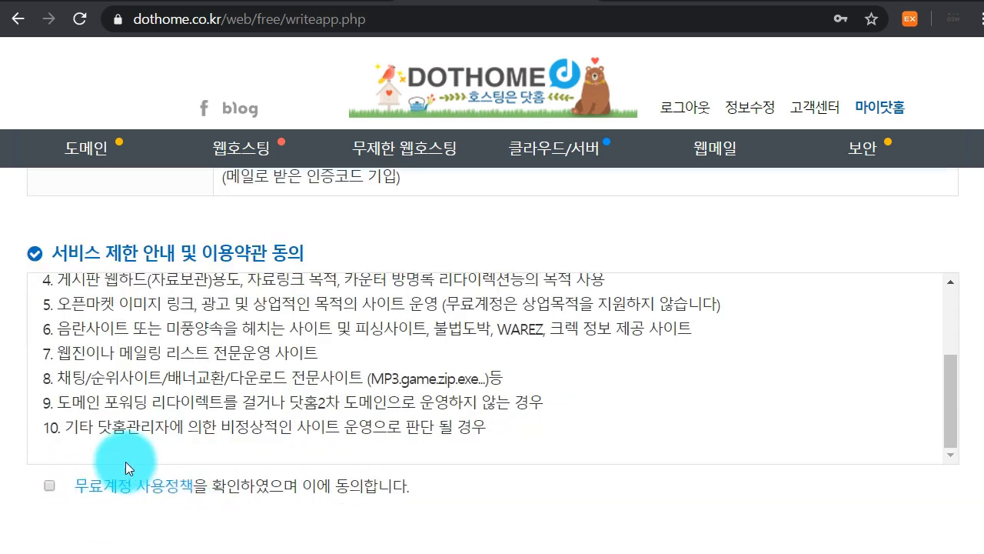
left_click(49, 487)
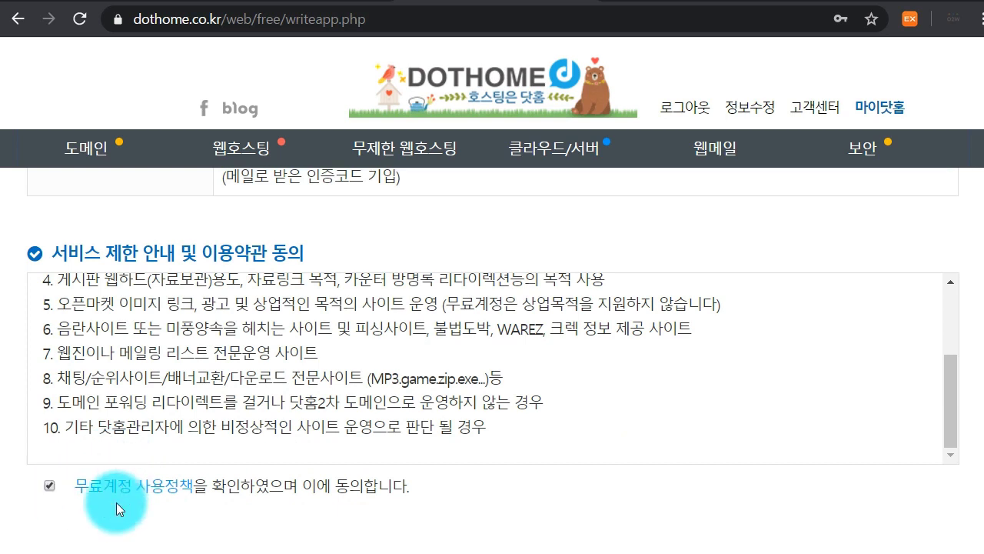
scroll(181, 490, "down", 2)
left_click(493, 431)
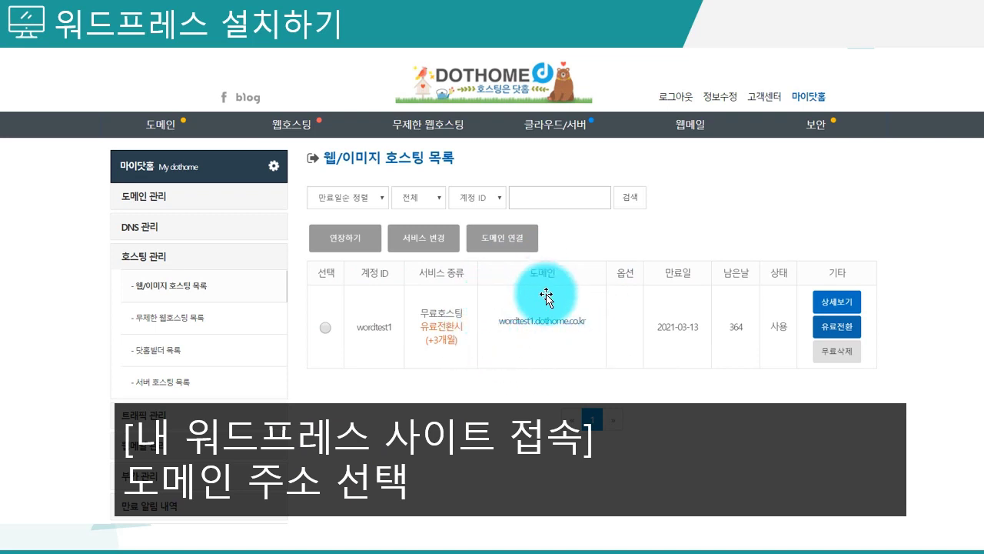
Wait for the installation to finish, then highlight a line on the completion page
left_click_drag(185, 440, 556, 435)
left_click(555, 435)
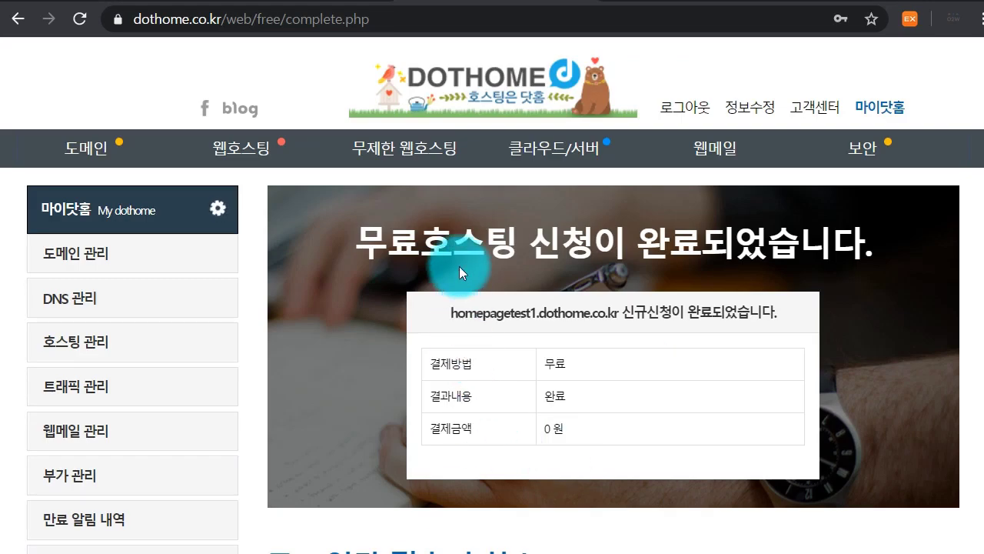
Scroll the hosting list to the homepagetest1 row and open homepagetest1.dothome.co.kr
left_click_drag(362, 244, 853, 235)
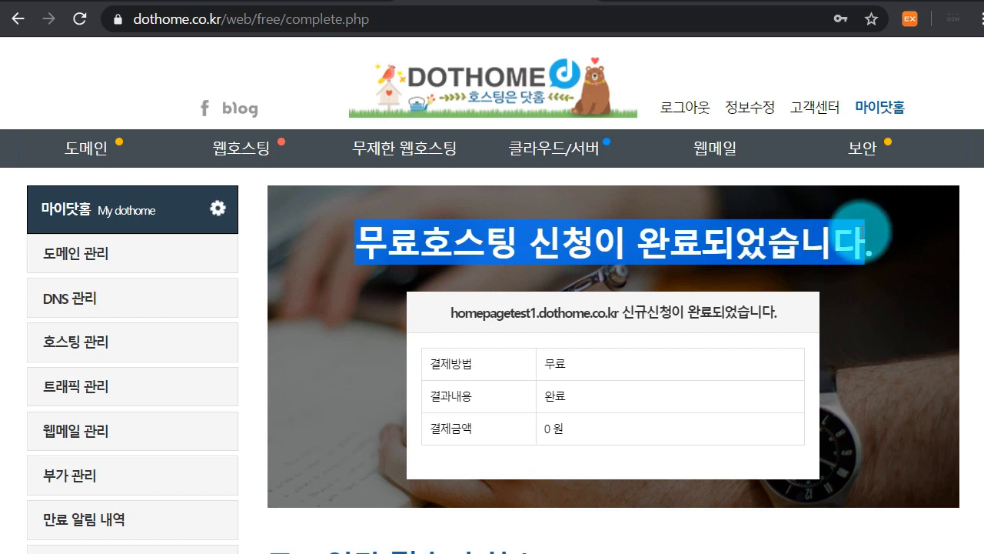
left_click(854, 235)
scroll(669, 270, "down", 5)
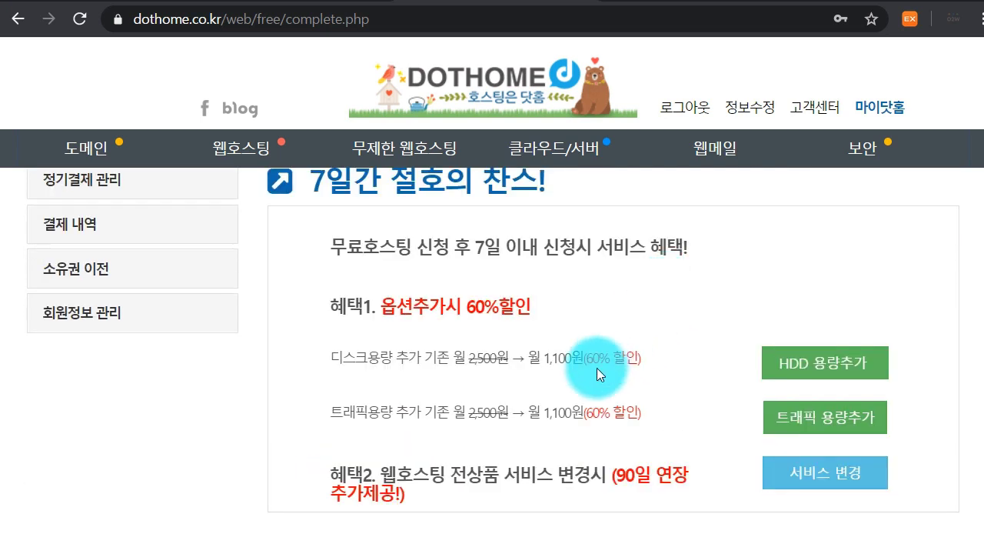
scroll(597, 367, "up", 5)
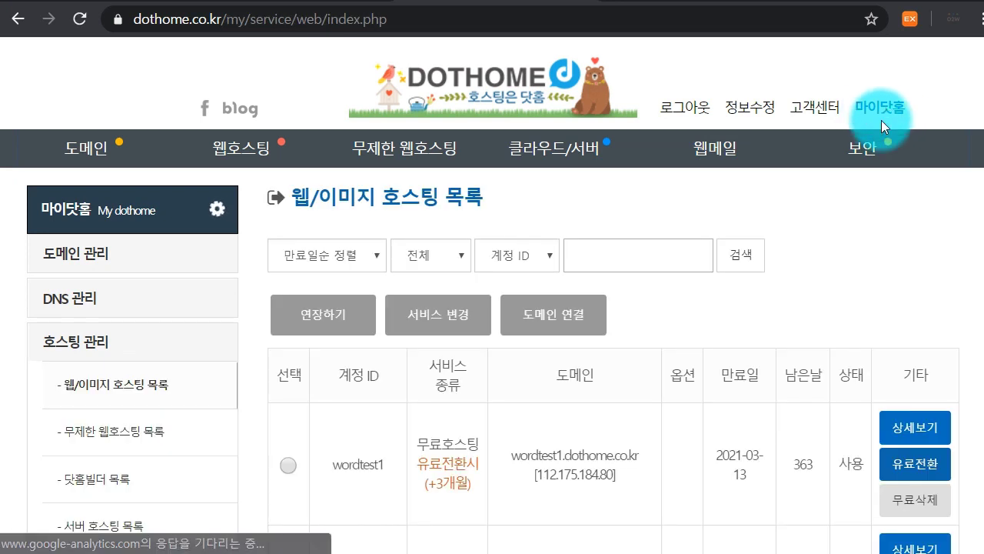
scroll(707, 488, "down", 2)
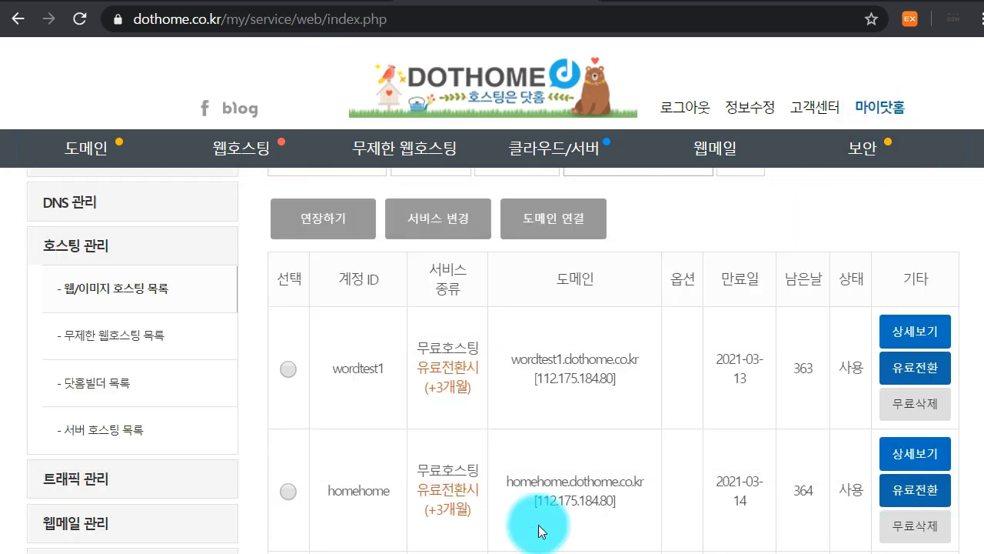
scroll(544, 490, "down", 4)
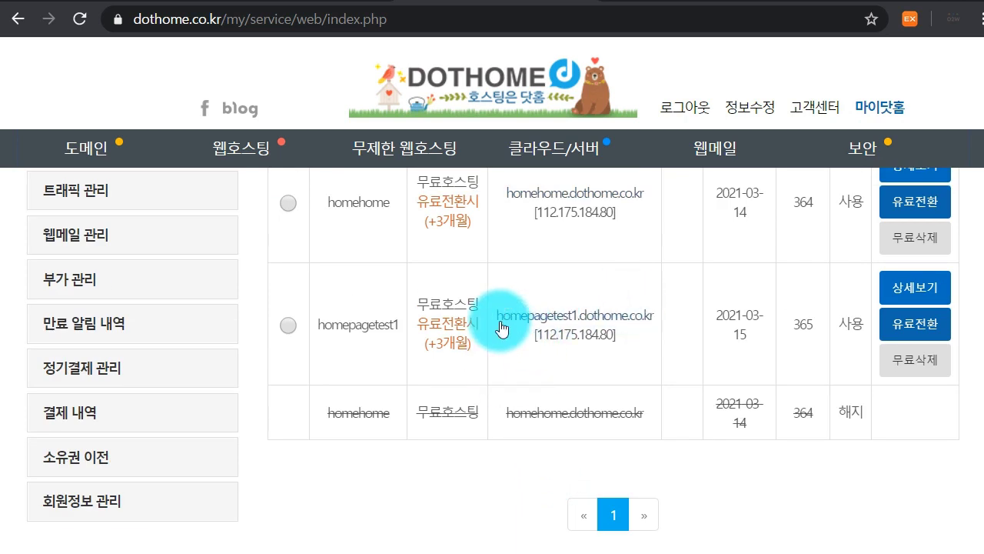
left_click(599, 323)
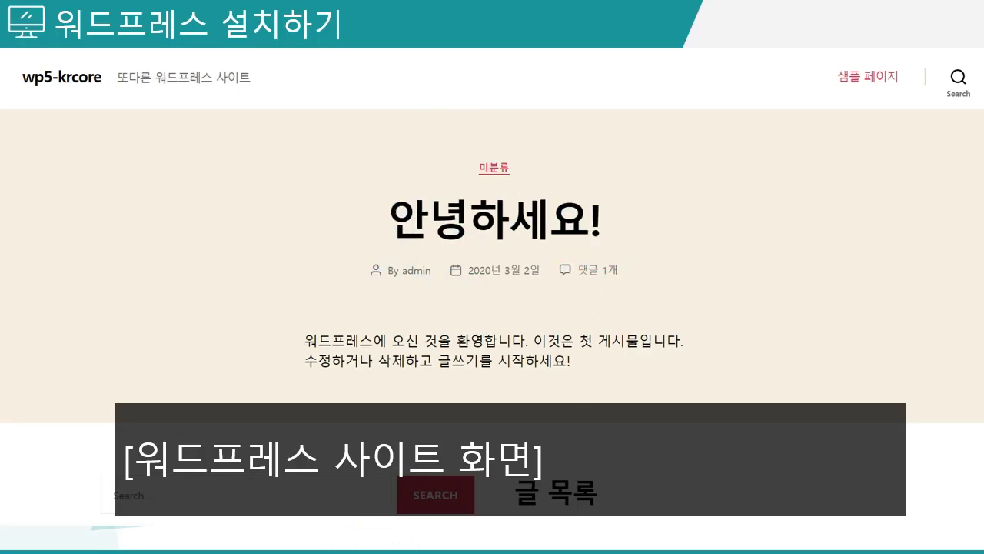
Scroll through the new WordPress front page with its 안녕하세요! post and widgets
scroll(381, 303, "down", 10)
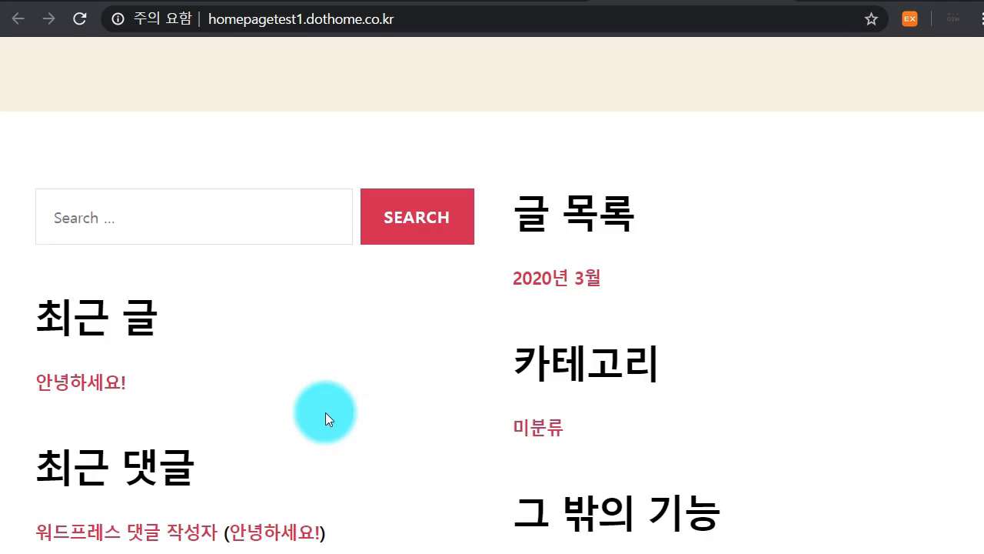
scroll(371, 440, "up", 10)
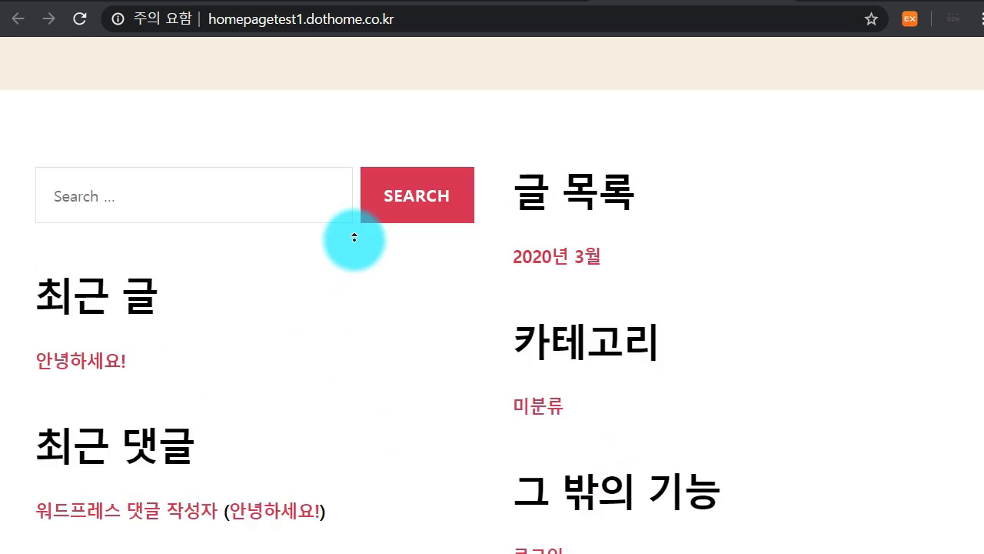
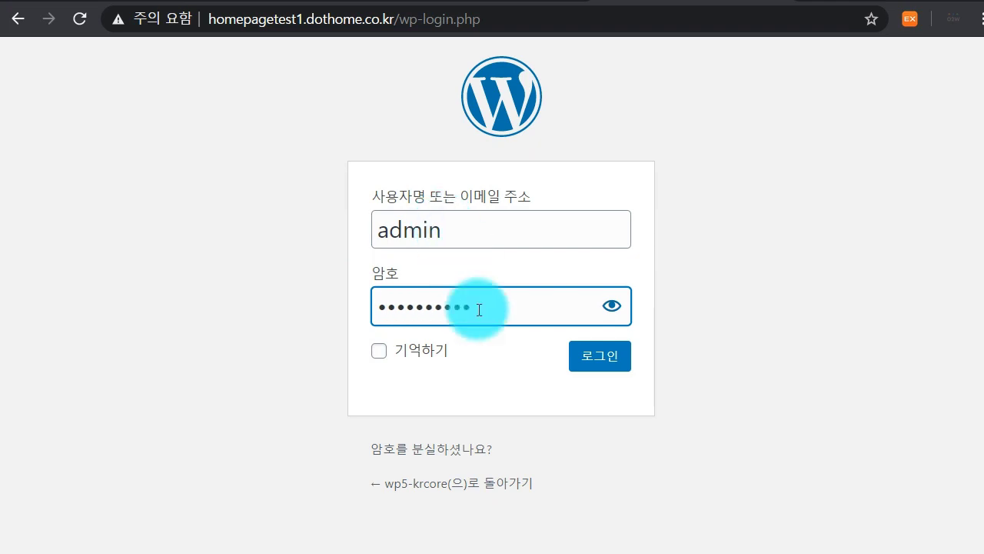
Log in to the WordPress admin with 기억하기 (Remember Me) ticked
left_click(379, 354)
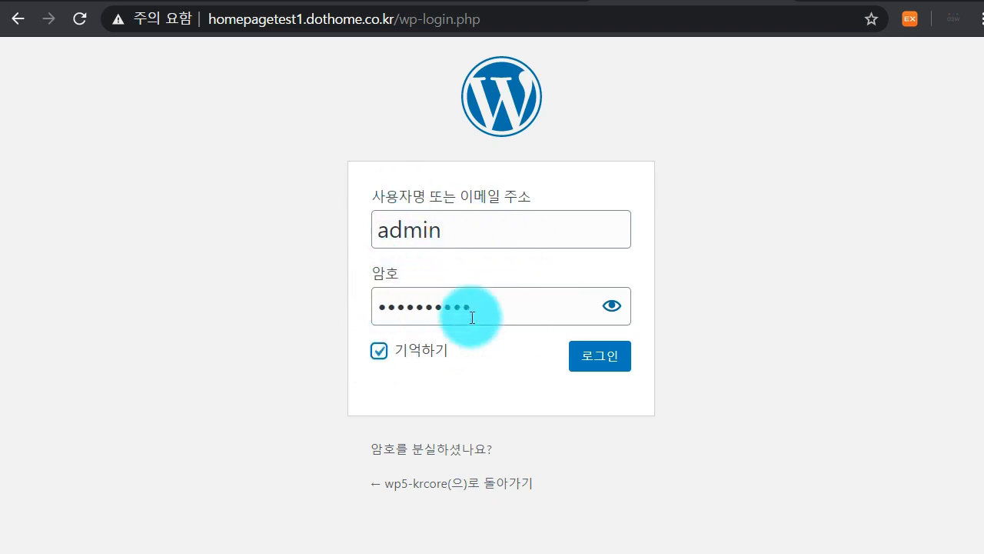
left_click(382, 355)
left_click(387, 362)
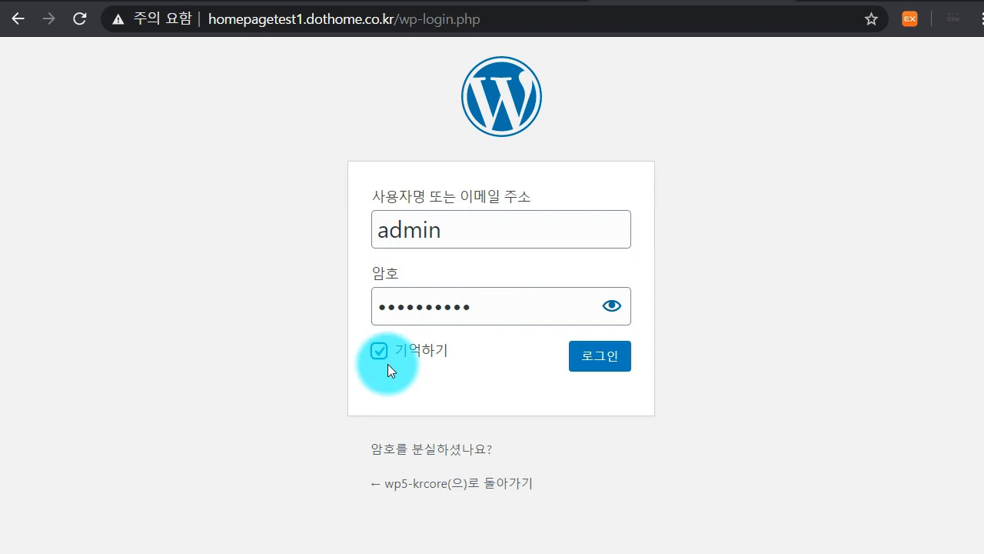
left_click(609, 362)
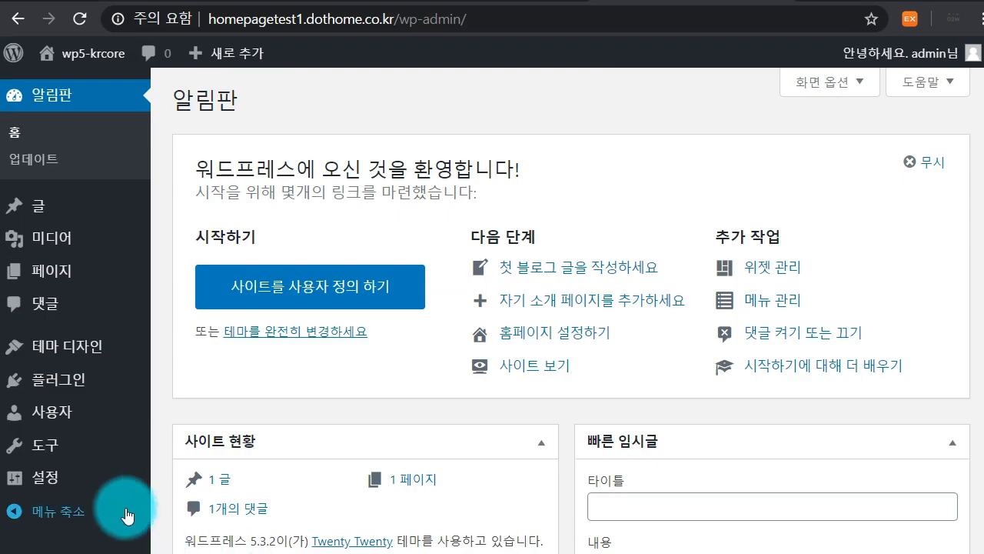
Open 설정 General Settings and scroll through the title, tagline and address options
mouse_move(46, 483)
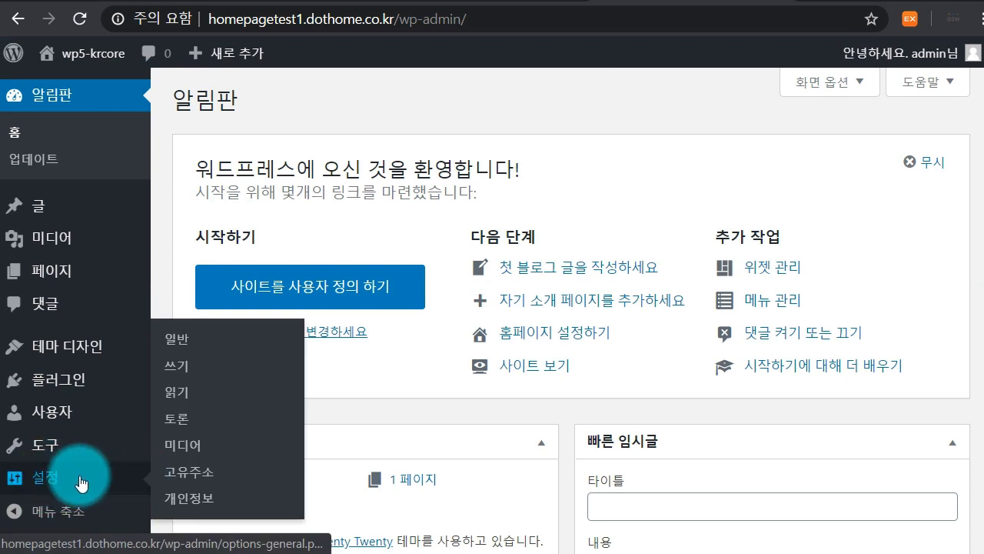
left_click(81, 483)
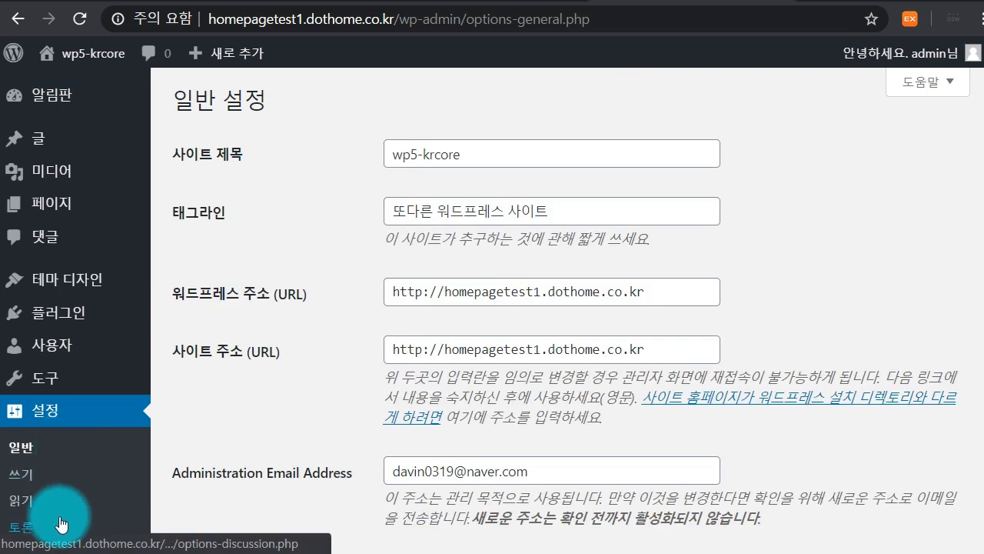
scroll(278, 247, "down", 12)
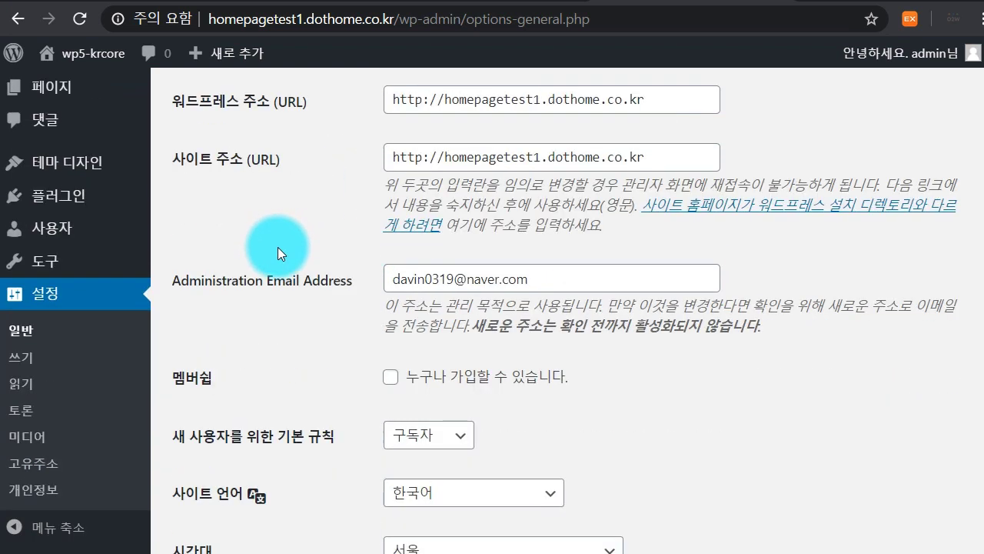
middle_click(307, 356)
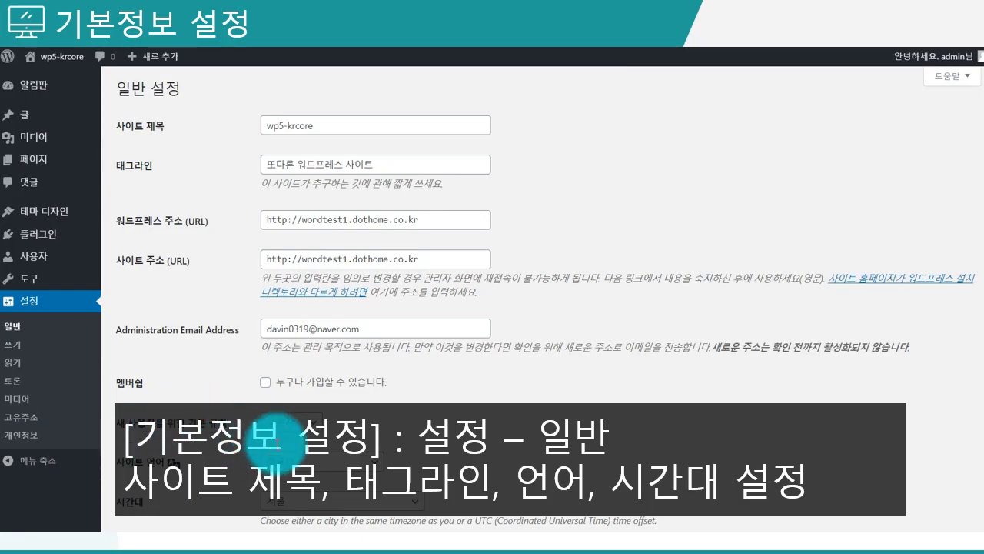
Highlight the words 사이트 제목 in the PowerPoint slide caption
left_click(311, 477)
left_click_drag(311, 477, 123, 477)
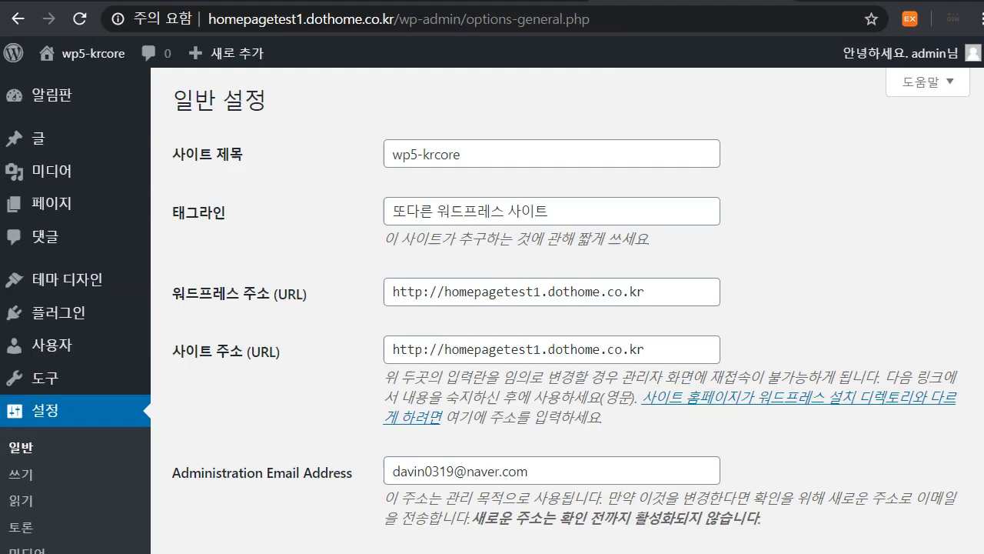
Select the current site title wp5-krcore in the 사이트 제목 field
mouse_move(58, 47)
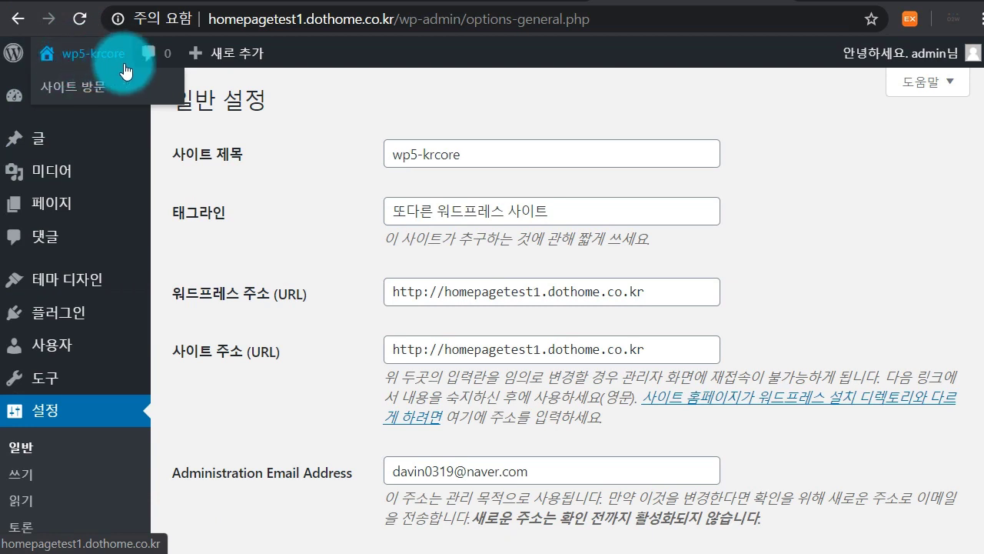
left_click(469, 153)
left_click_drag(469, 153, 386, 146)
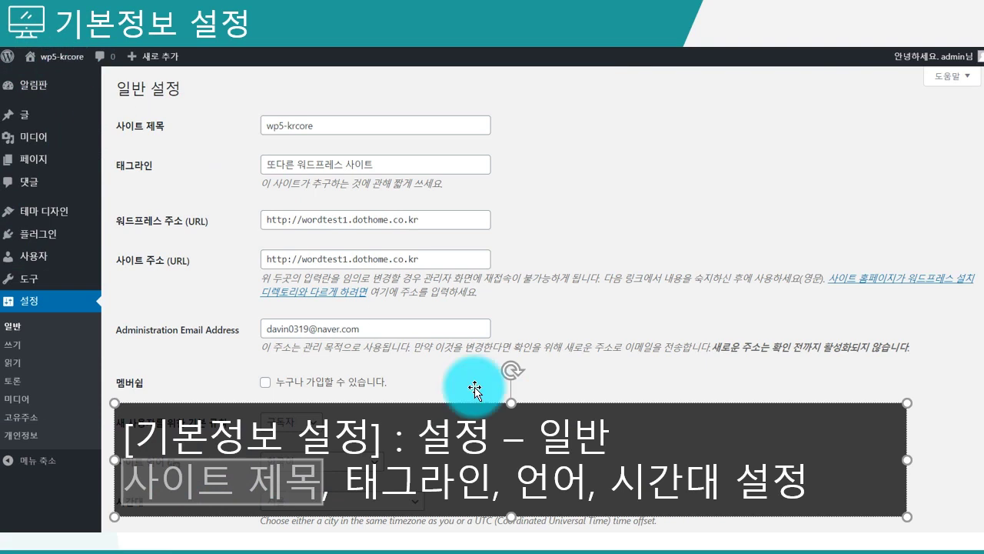
left_click_drag(450, 485, 492, 487)
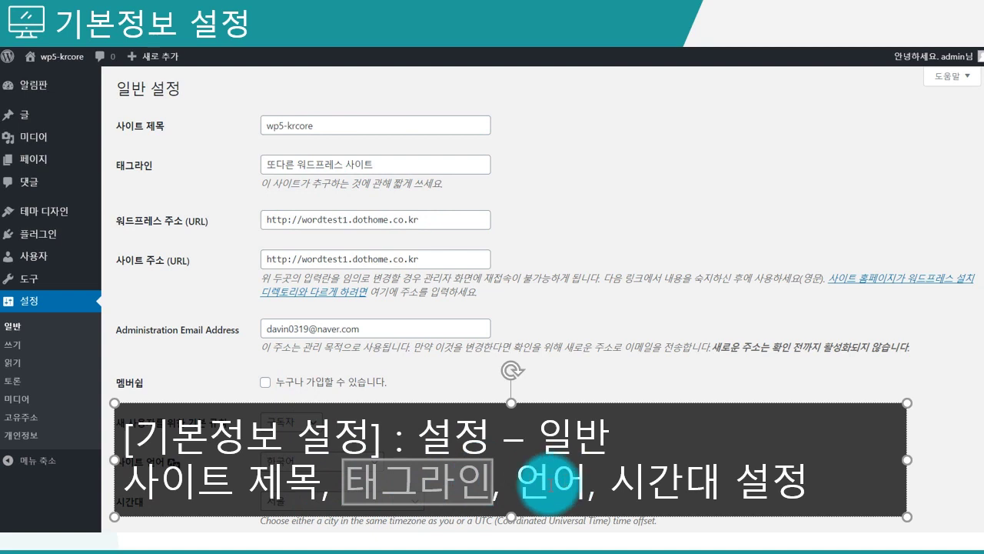
left_click_drag(513, 483, 802, 496)
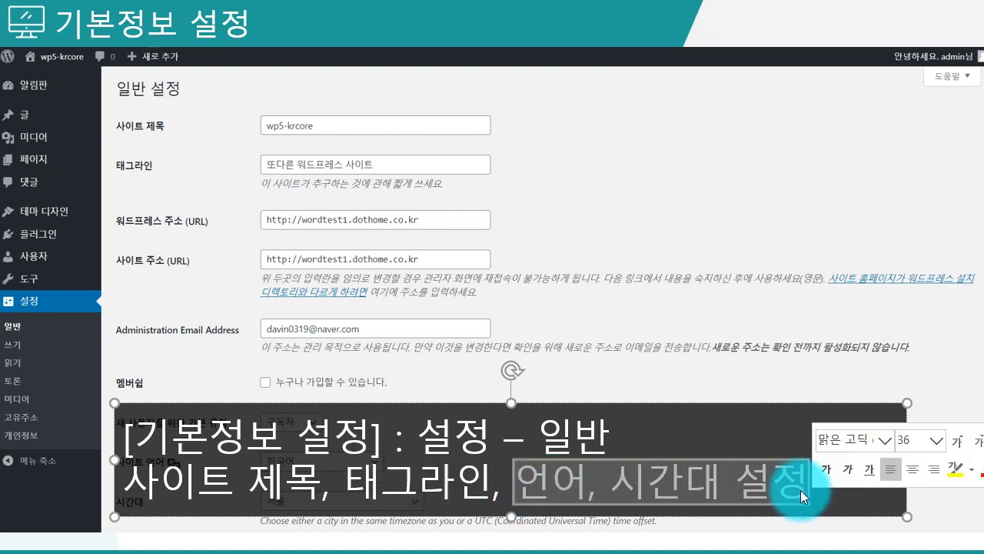
left_click(804, 494)
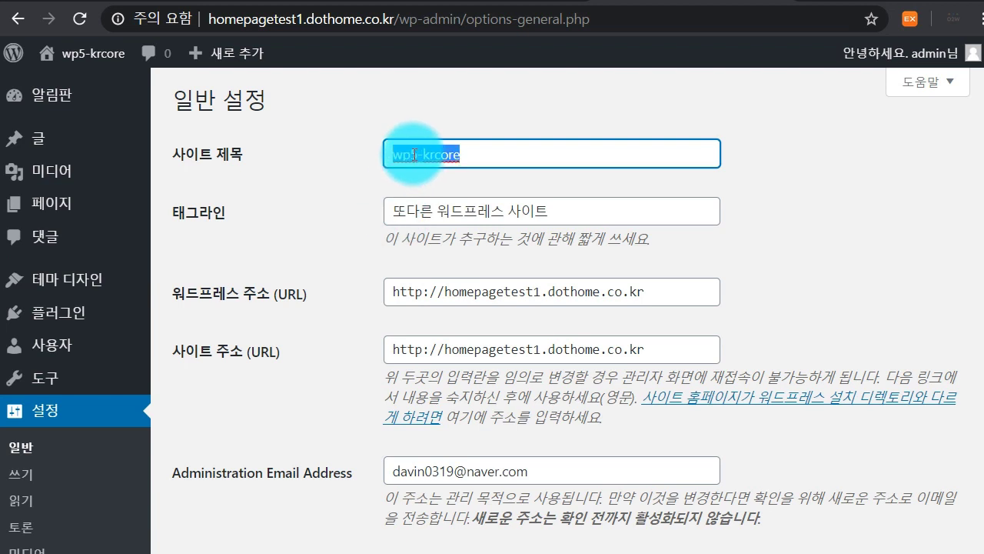
Set the site title to 워드프레스 사이트 and the tagline to 연습용 워드프레스 사이트
type("워드프")
type("레")
type("스 사ㅇ")
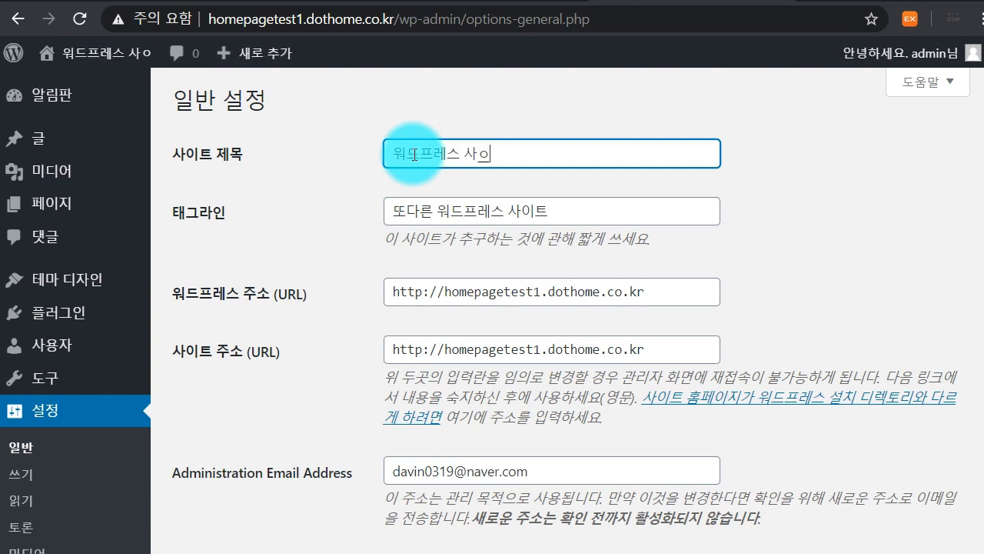
type("트")
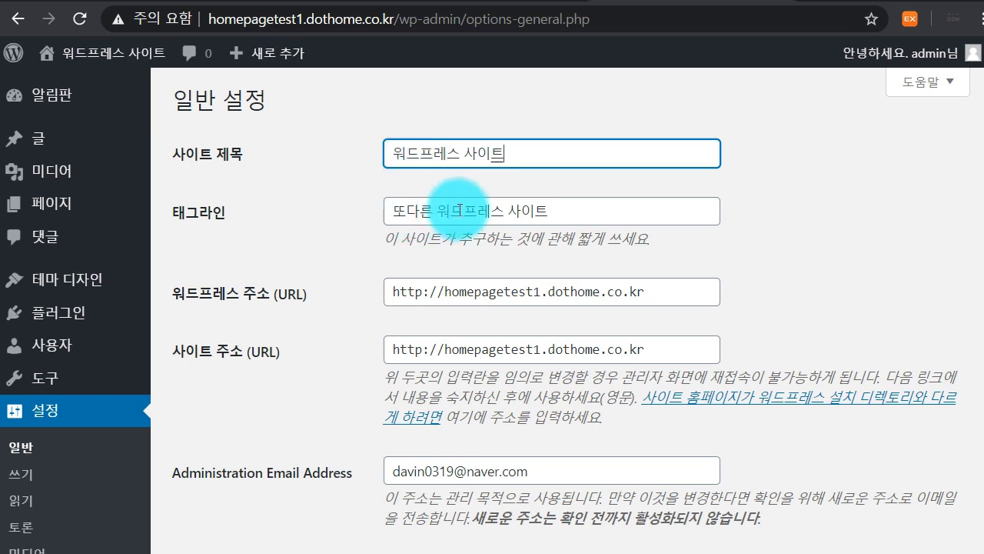
left_click_drag(436, 212, 248, 210)
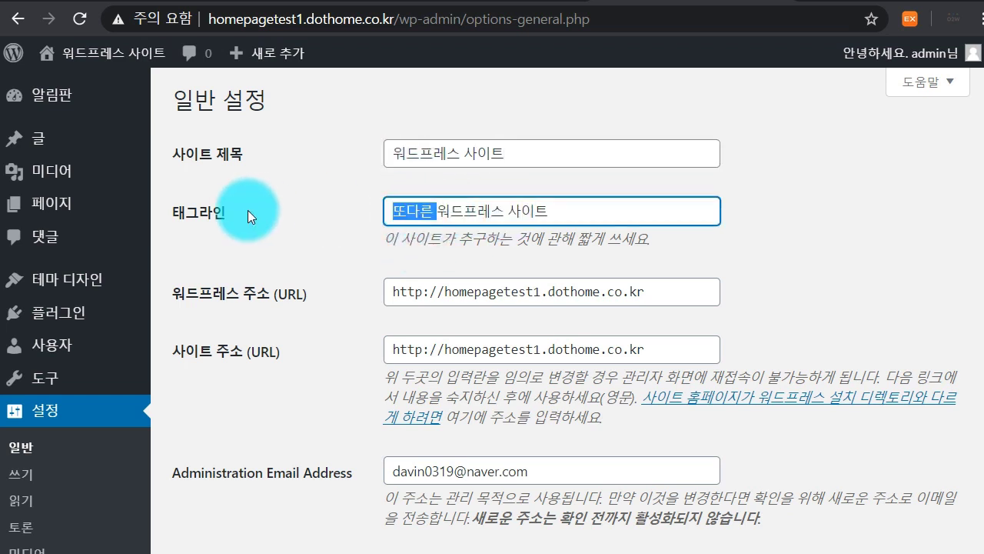
type("연습 ㅇ")
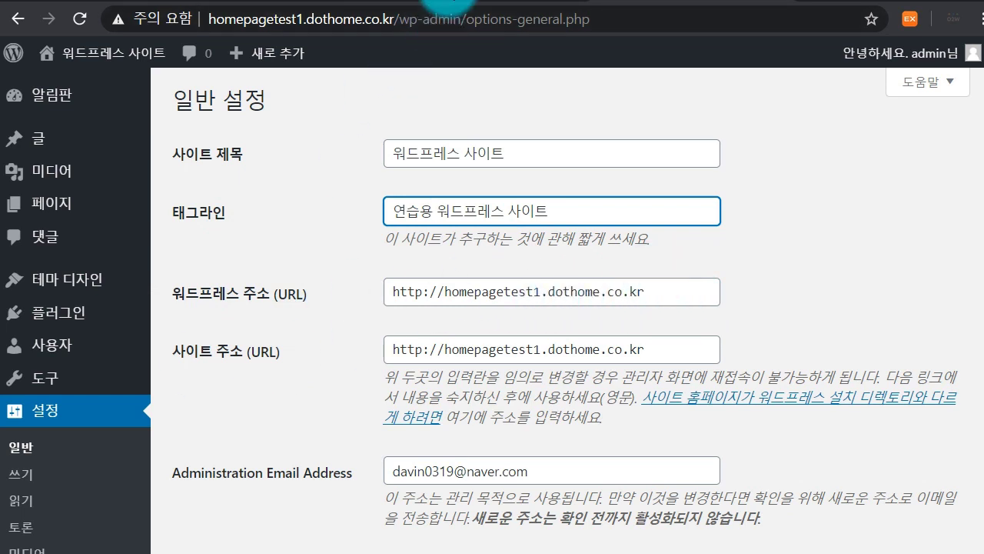
left_click(453, 3)
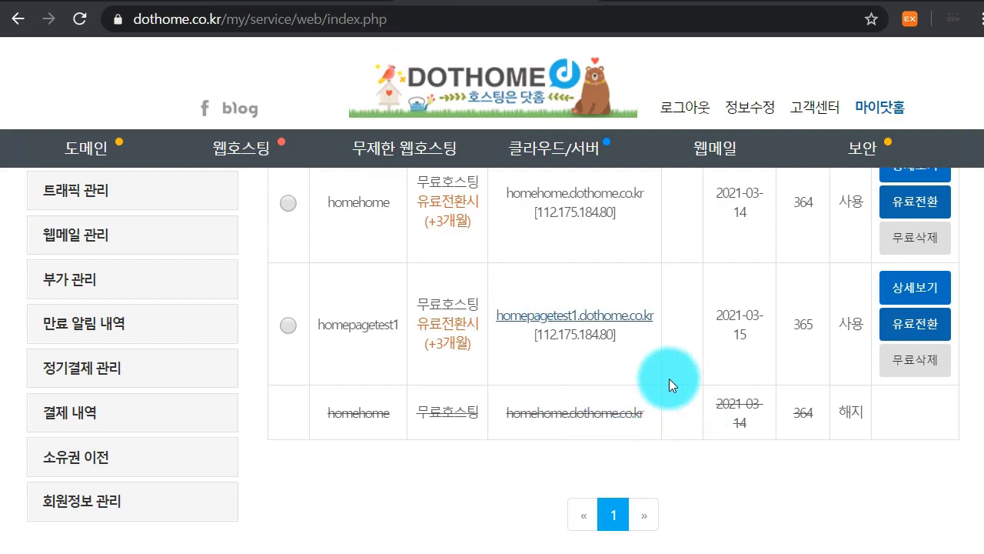
Open the free hosting account's 상세보기 details, then its 도메인 연결 registration page
left_click(921, 290)
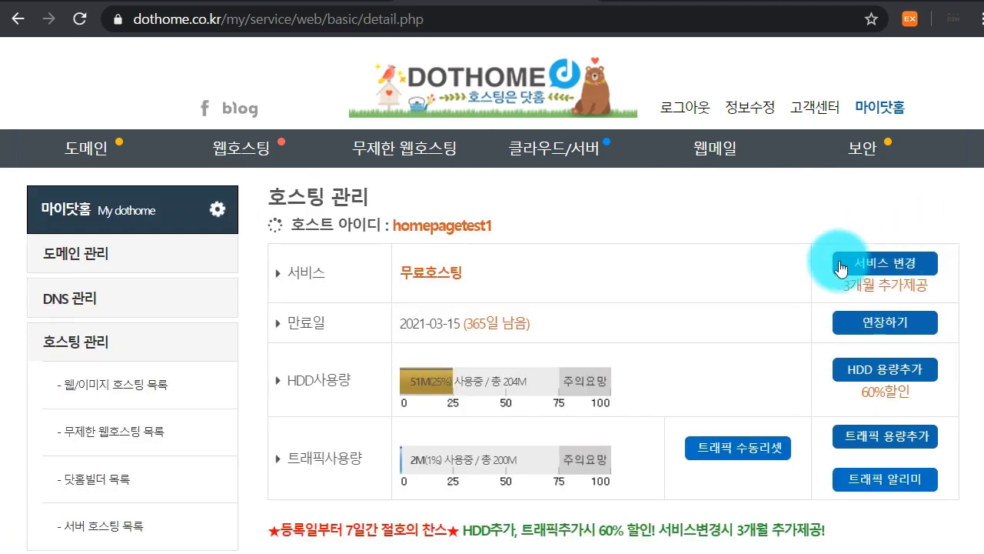
scroll(892, 278, "down", 3)
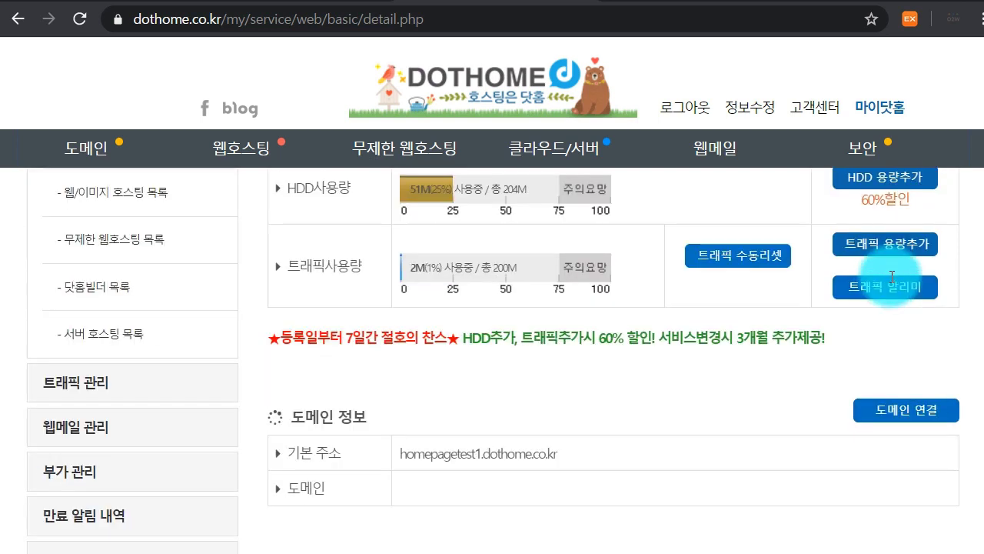
scroll(748, 374, "down", 2)
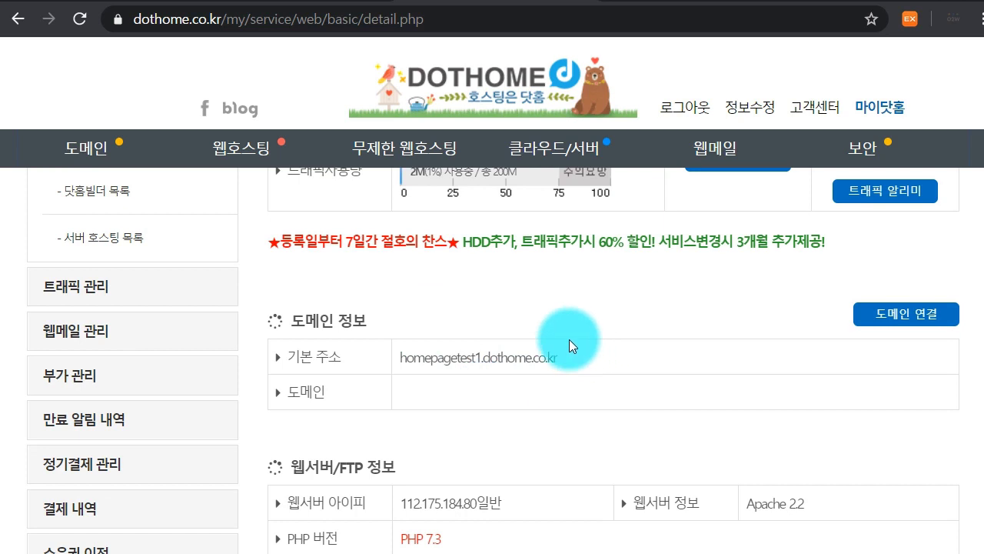
left_click(903, 316)
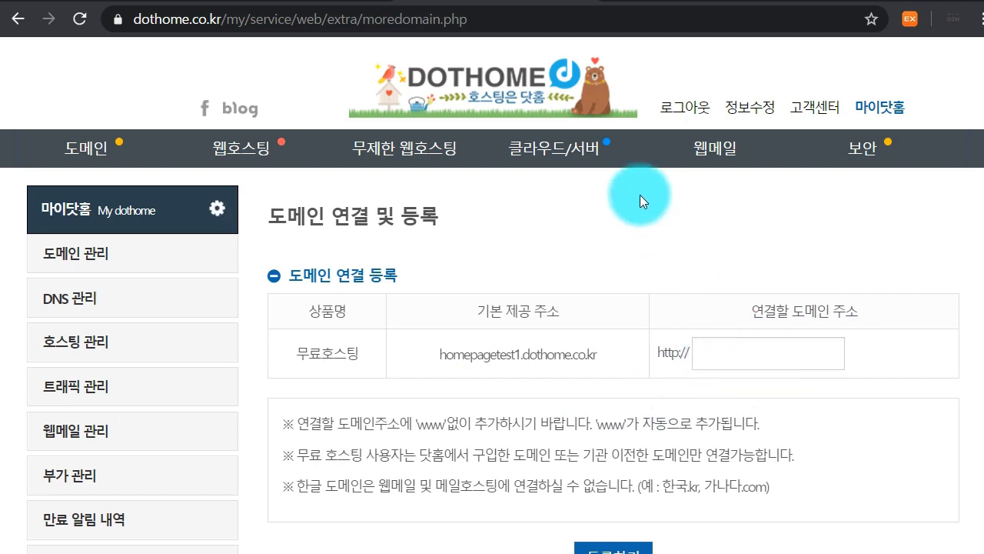
Back in WordPress General Settings, select the whole administration email address
left_click(675, 6)
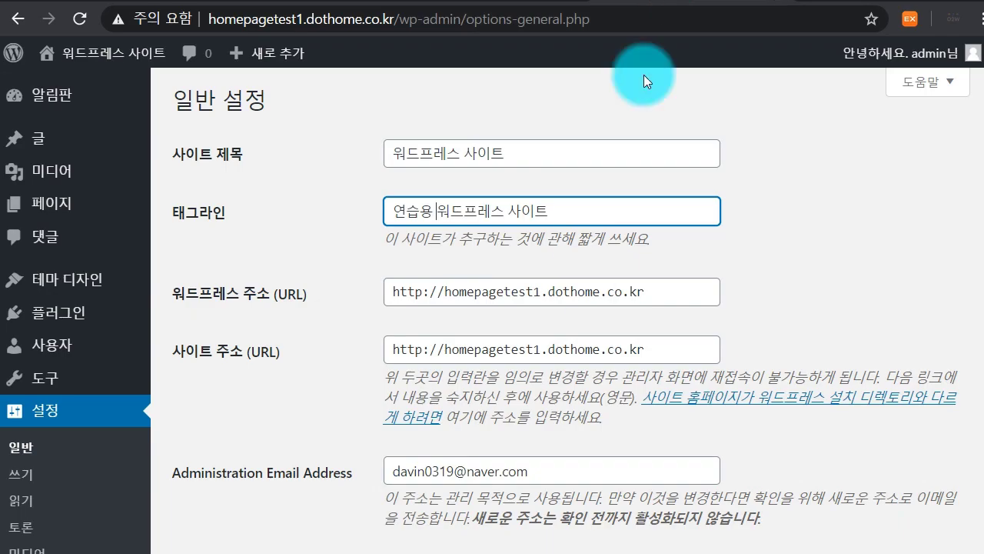
left_click(517, 5)
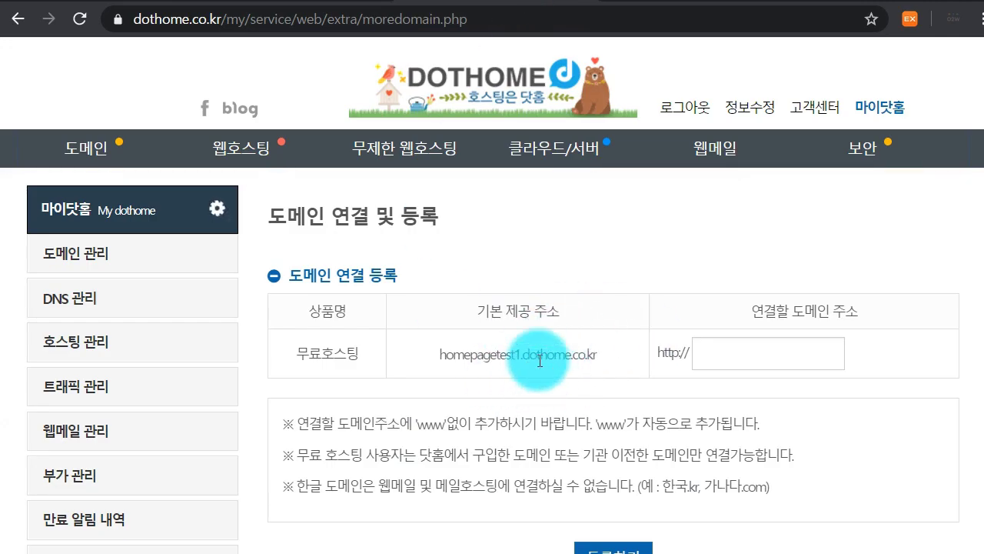
left_click(677, 5)
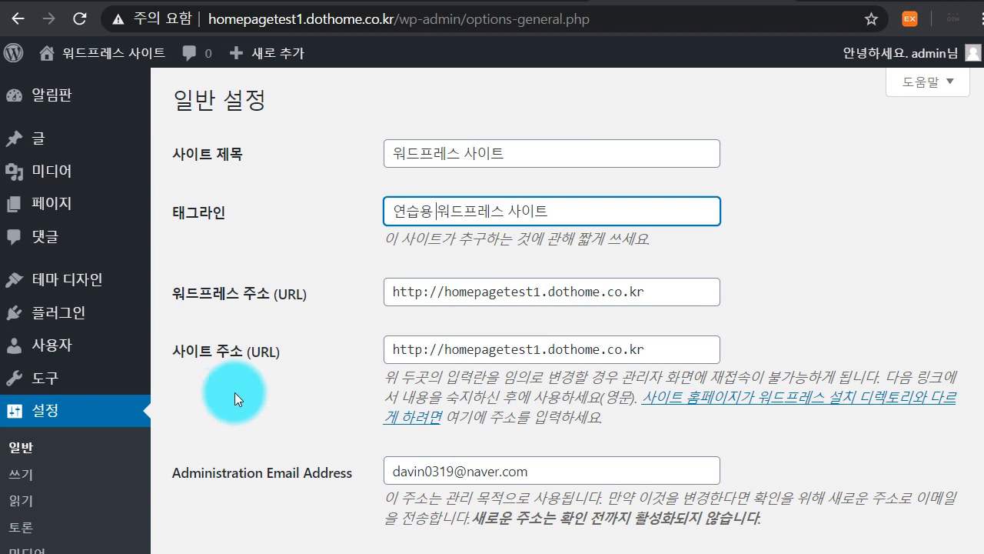
scroll(235, 393, "down", 1)
left_click_drag(539, 369, 355, 376)
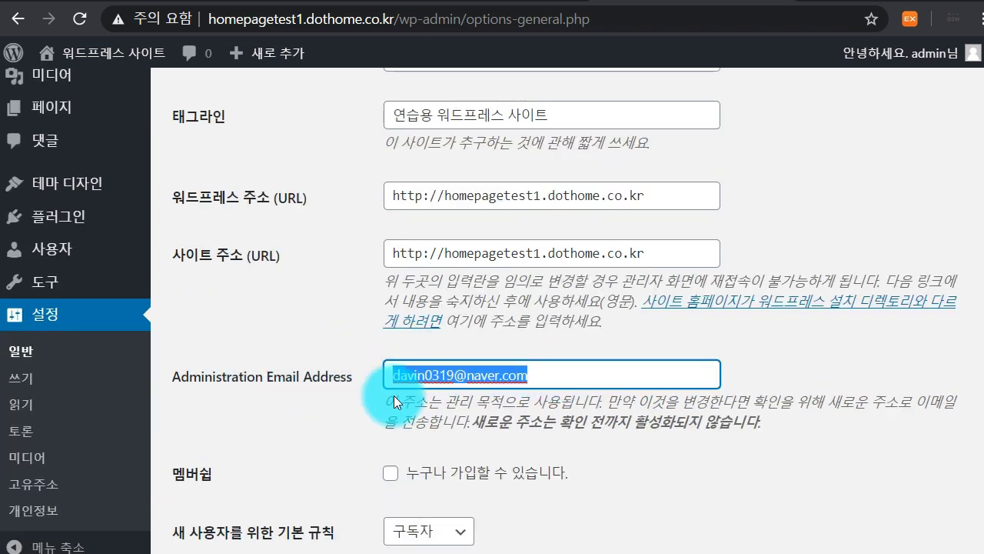
scroll(476, 365, "down", 4)
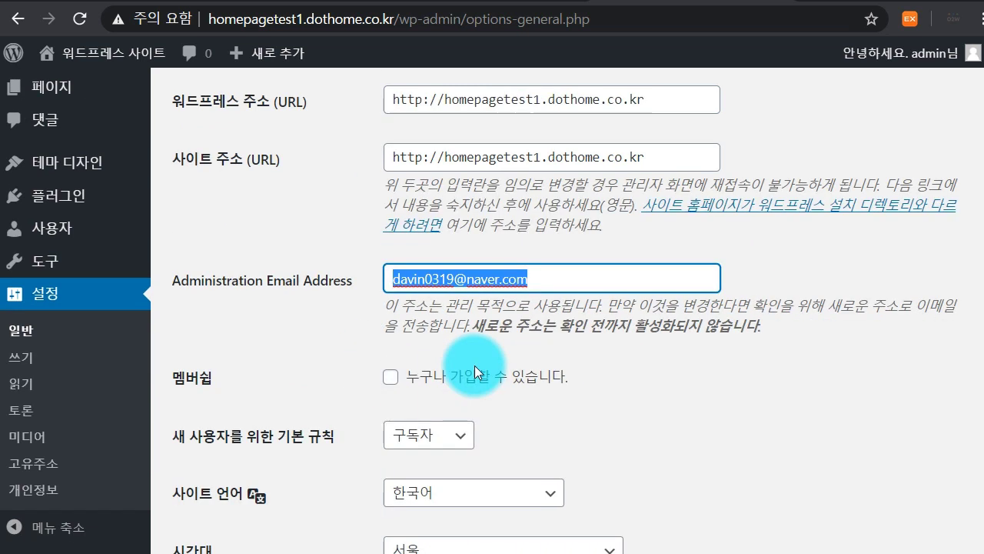
scroll(427, 338, "down", 1)
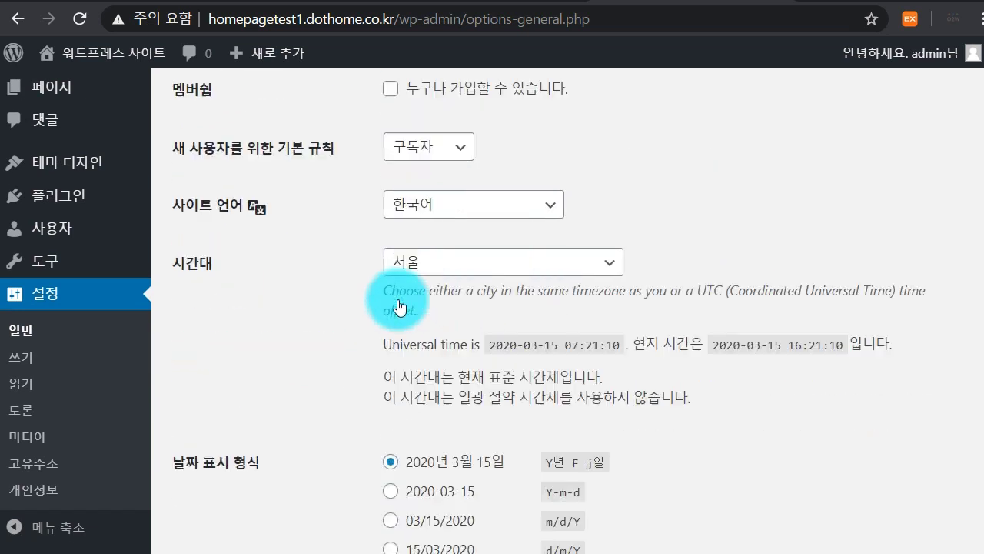
left_click(439, 208)
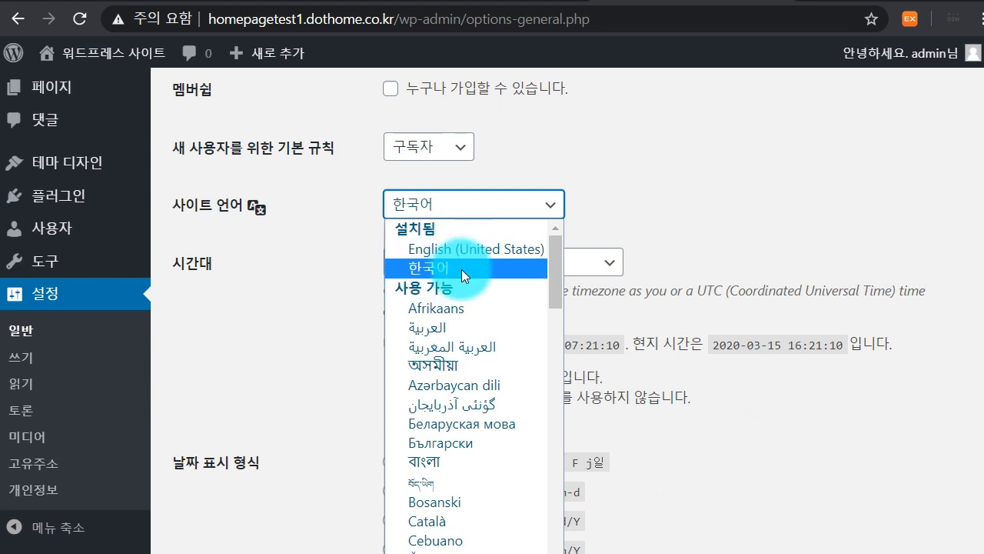
scroll(461, 354, "down", 10)
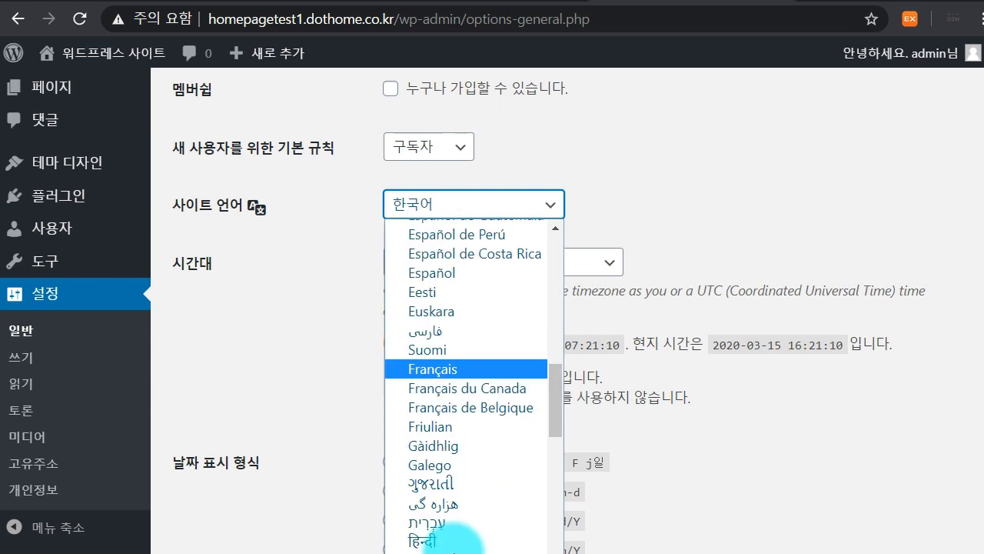
scroll(510, 495, "down", 13)
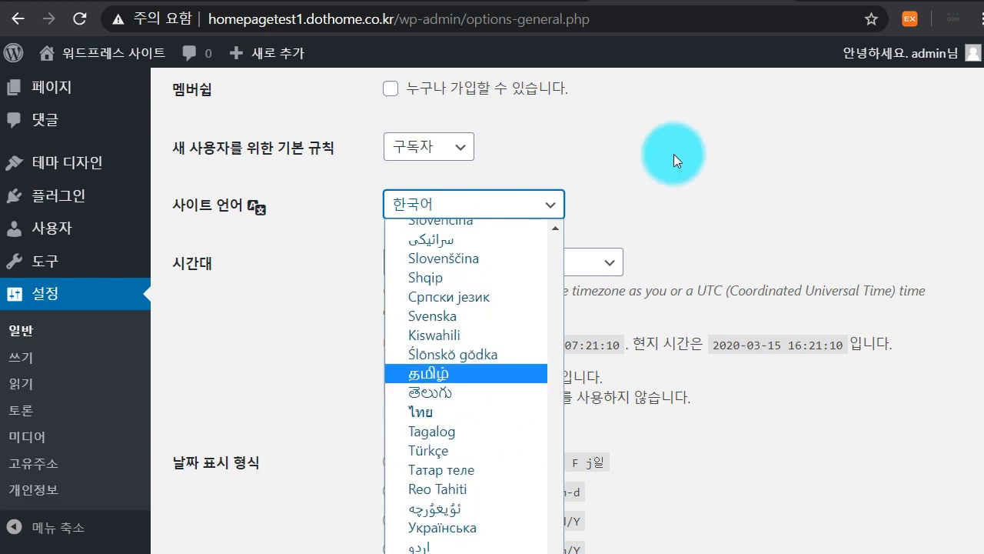
left_click(676, 150)
left_click(462, 262)
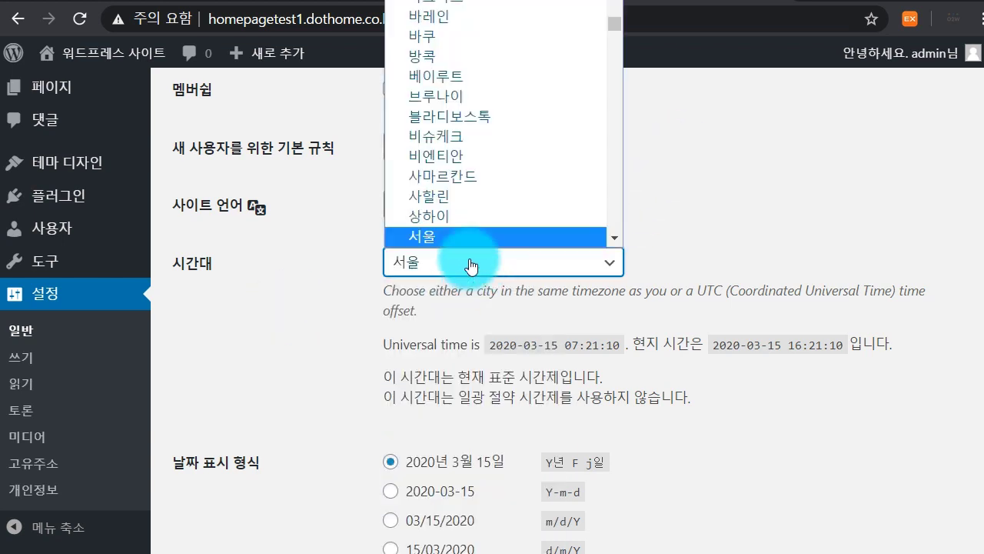
left_click(456, 239)
left_click(432, 262)
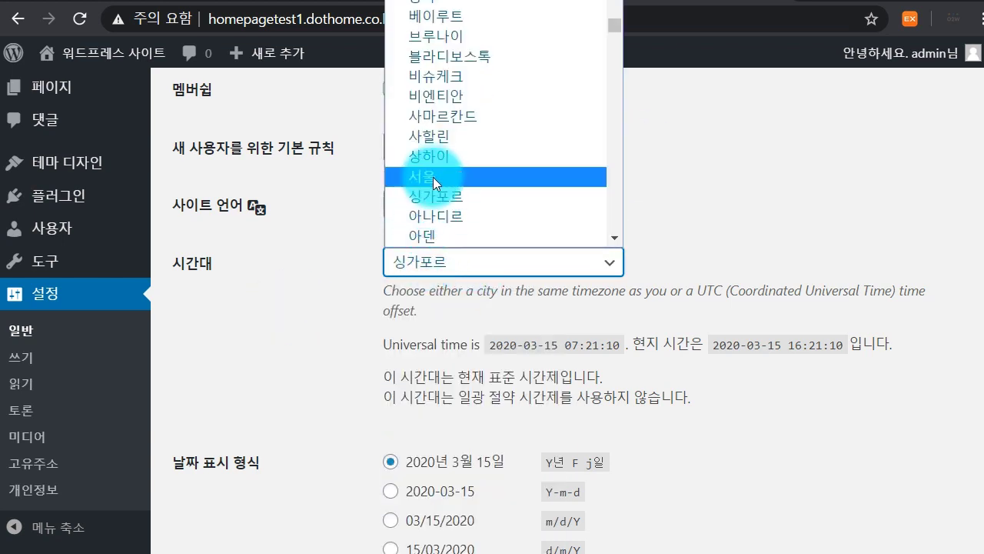
left_click(433, 177)
scroll(387, 343, "down", 1)
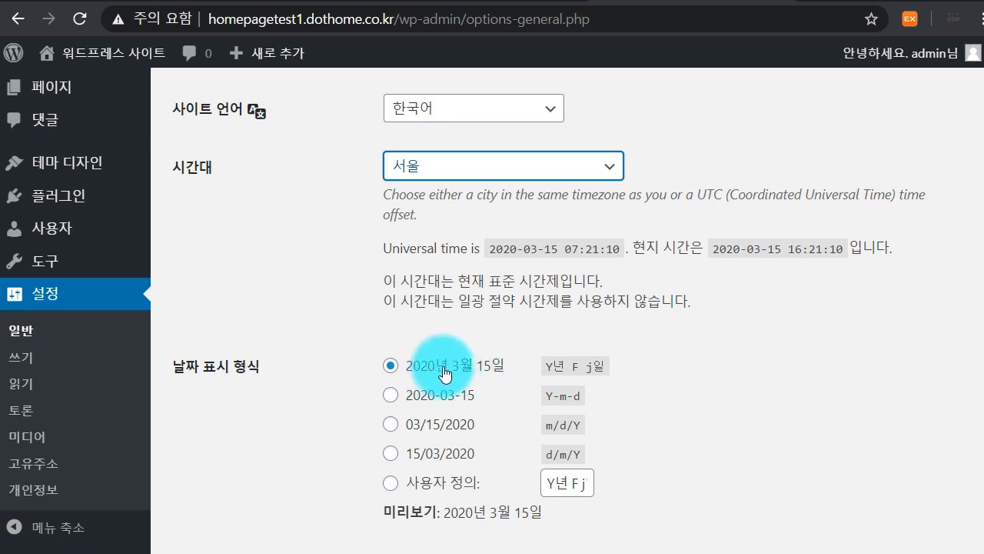
left_click(449, 392)
left_click(452, 427)
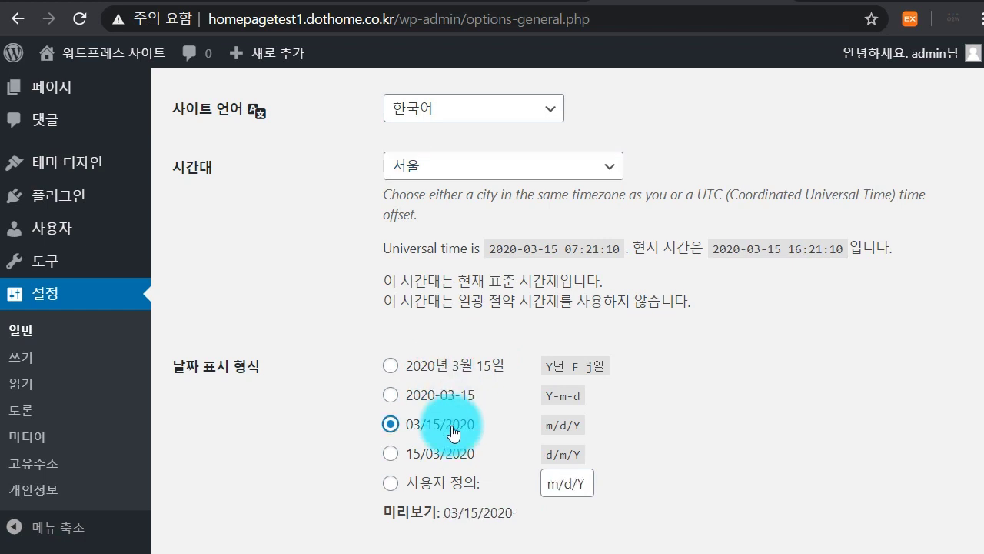
left_click(460, 367)
scroll(696, 387, "down", 4)
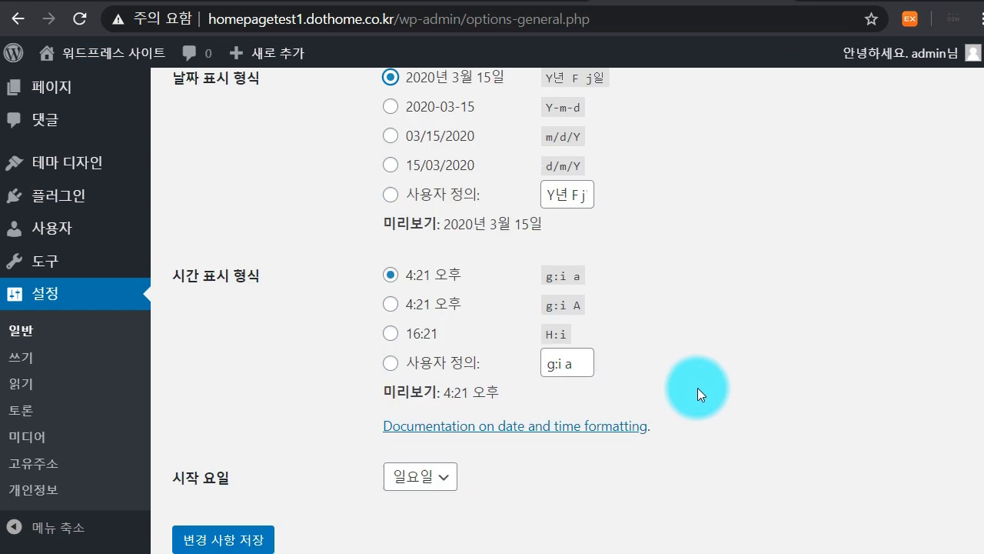
left_click(430, 275)
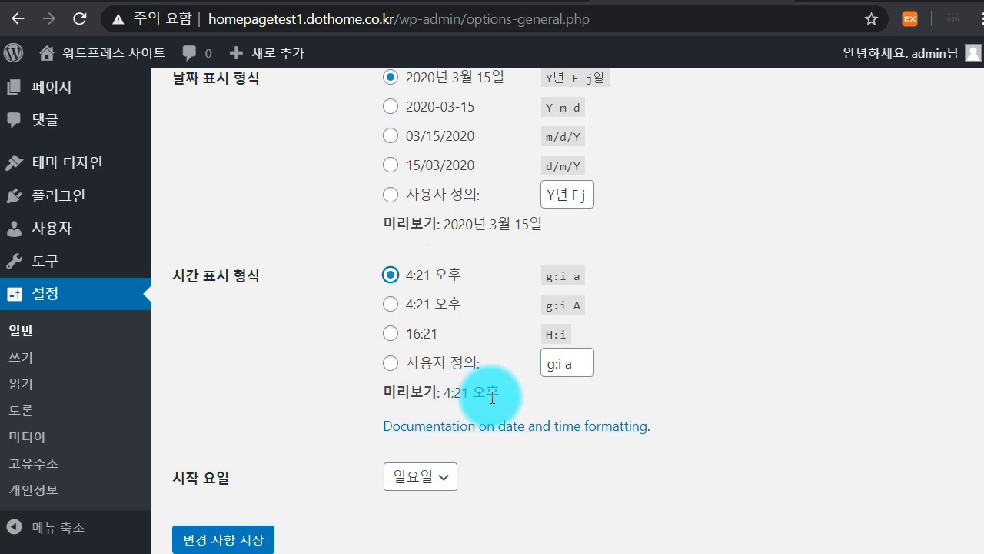
scroll(492, 397, "down", 2)
left_click(419, 393)
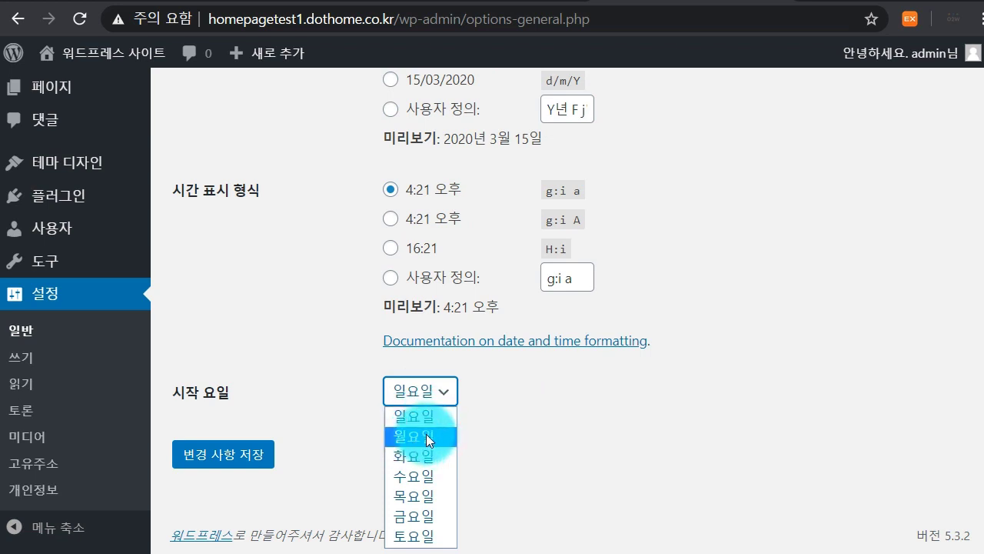
left_click(592, 412)
scroll(767, 257, "up", 2)
scroll(767, 256, "up", 10)
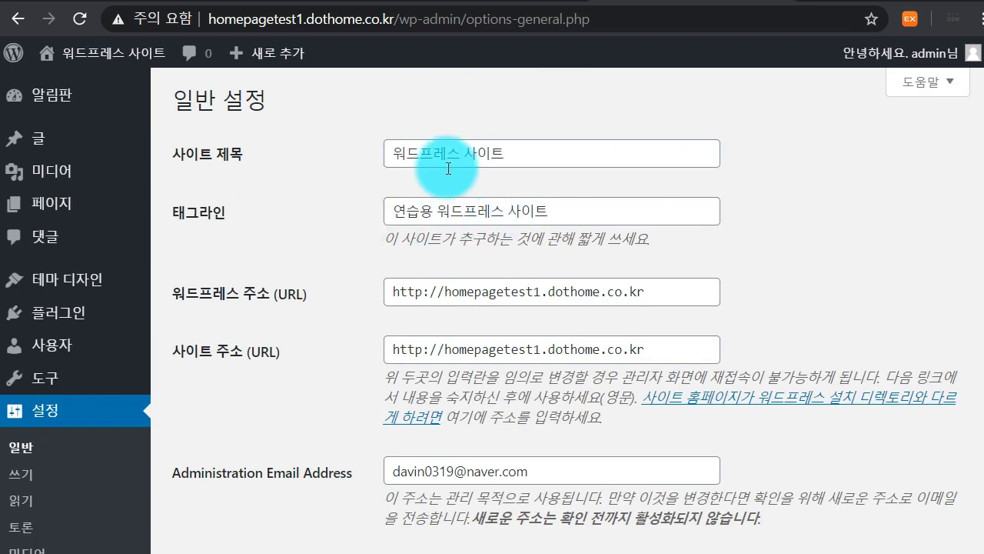
Go to the 알림판 dashboard home page from the admin sidebar
mouse_move(100, 48)
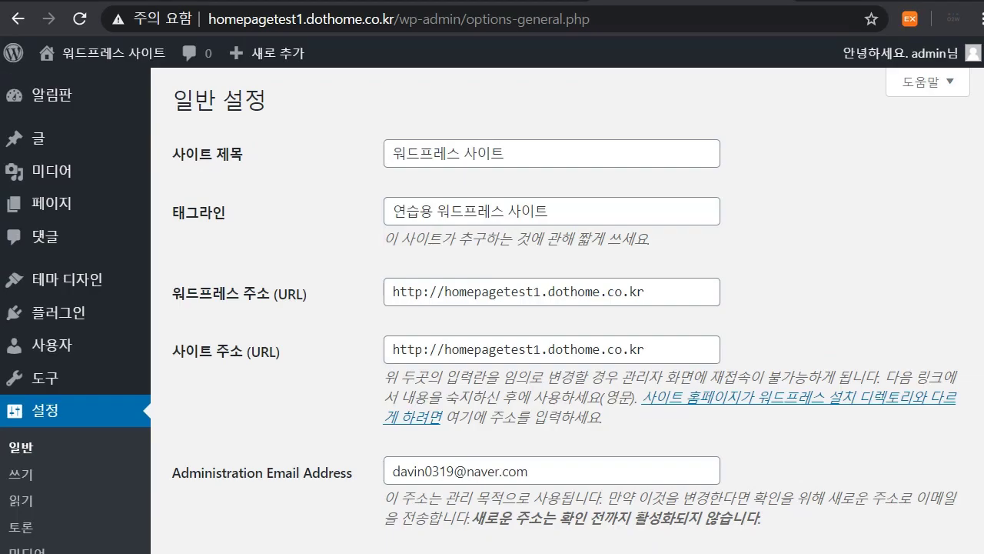
left_click(40, 101)
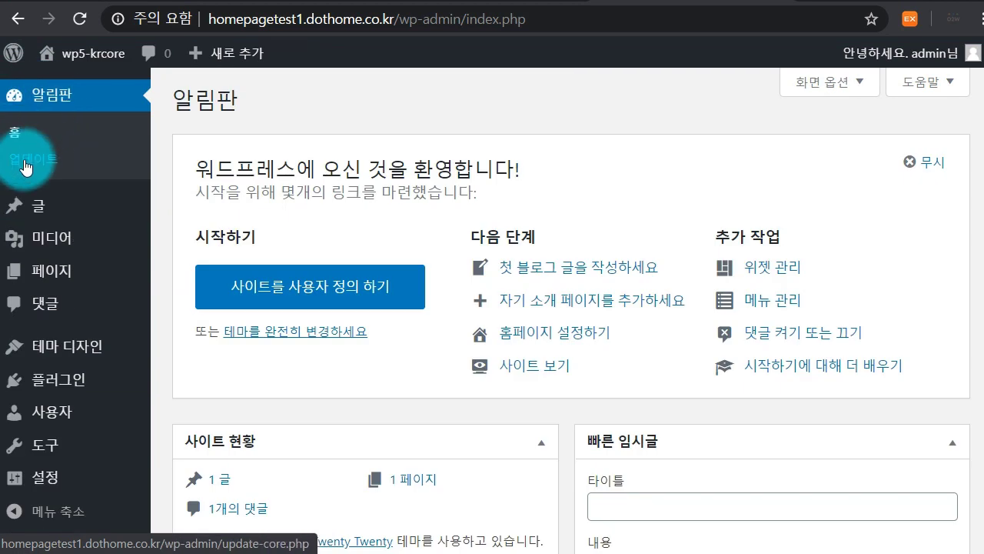
Re-check updates on 업데이트, confirming version 5.3.2-ko_KR with plugins and themes current
left_click(50, 171)
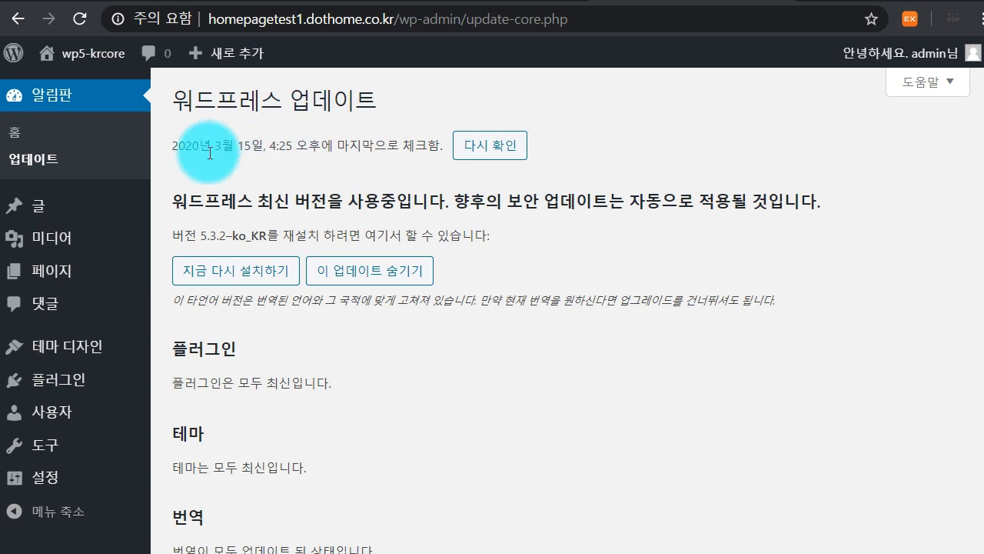
left_click_drag(164, 143, 445, 145)
left_click(335, 154)
left_click(445, 145)
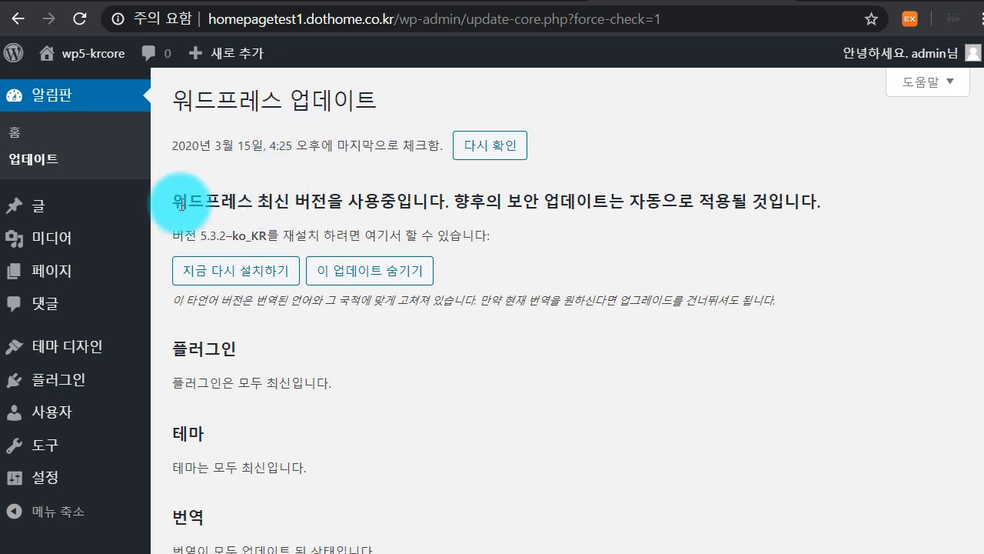
left_click_drag(169, 202, 324, 202)
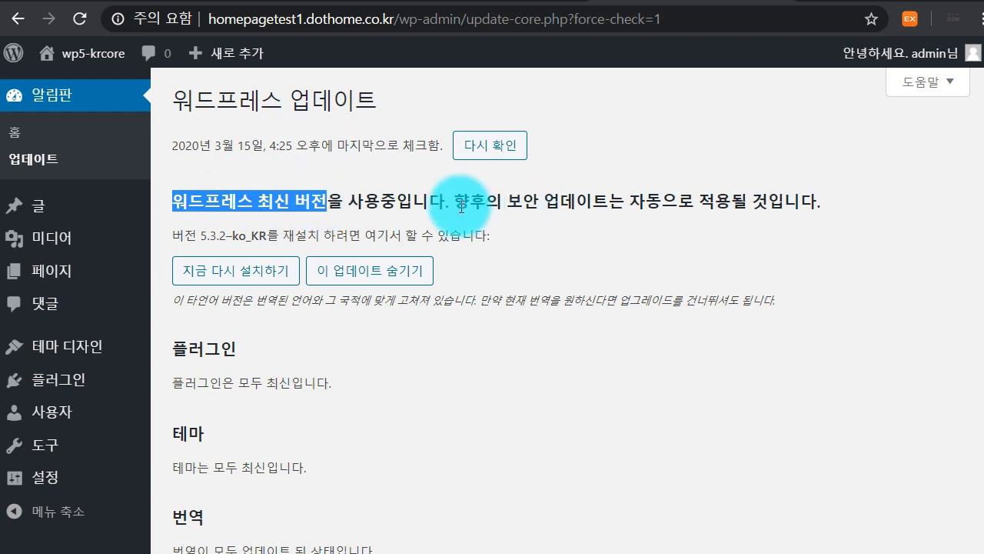
left_click_drag(446, 202, 734, 200)
left_click(731, 199)
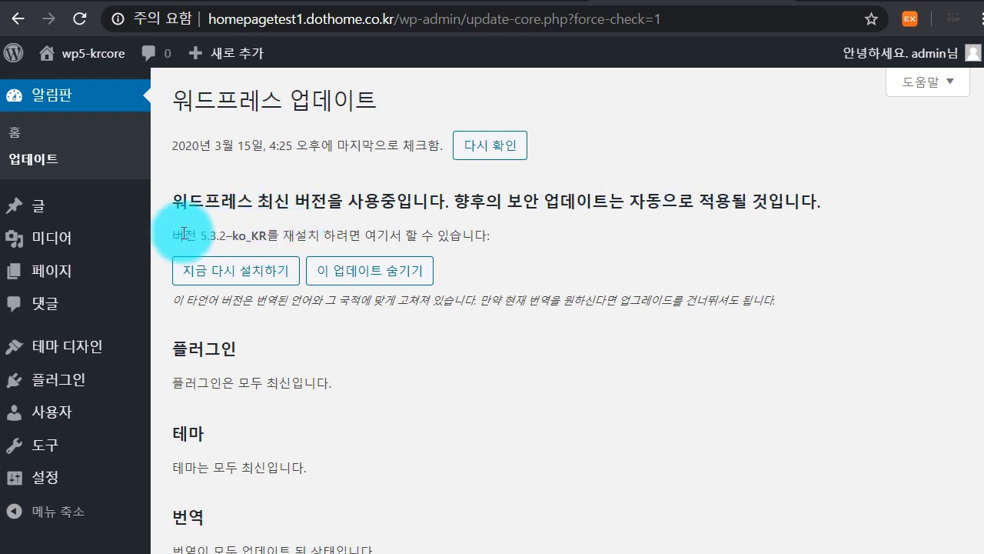
left_click_drag(183, 232, 348, 232)
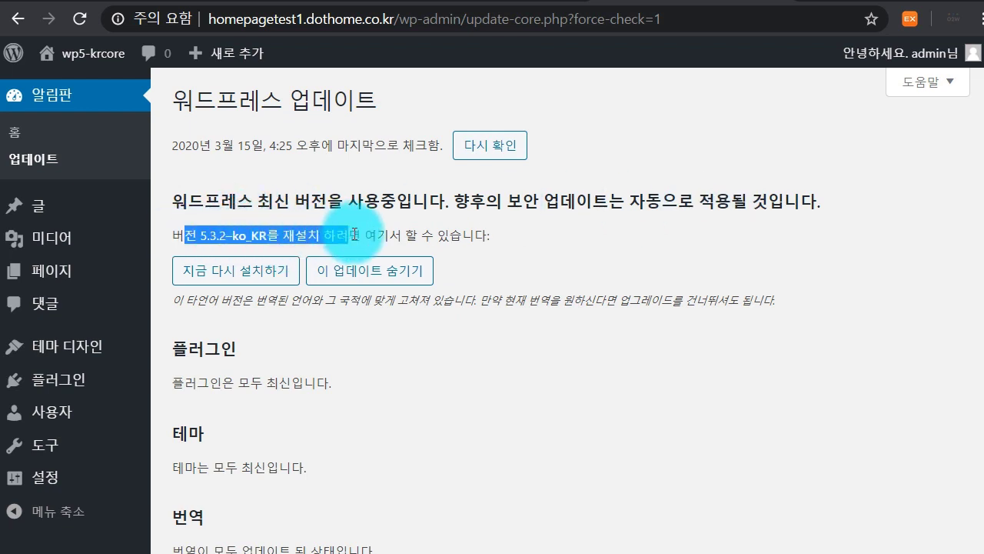
left_click(354, 233)
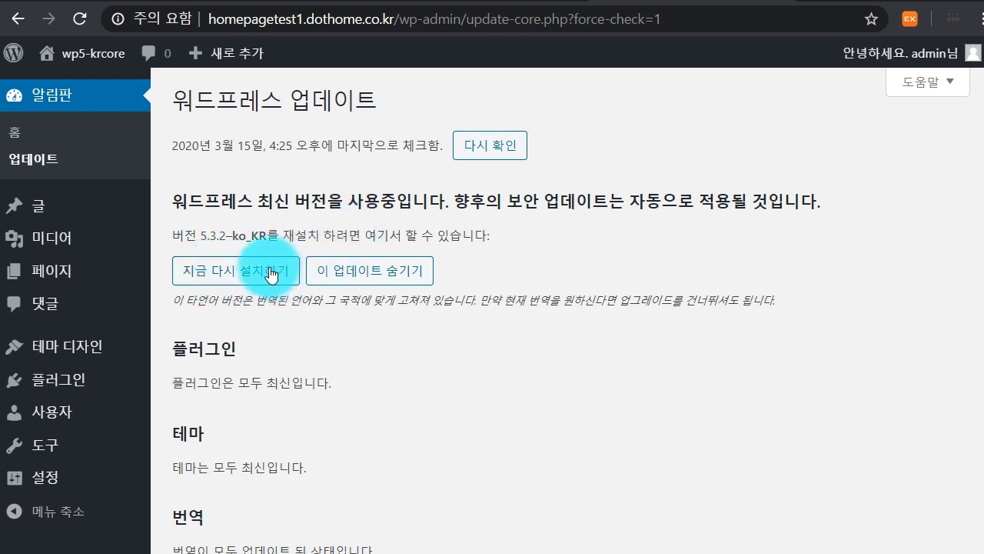
scroll(265, 273, "down", 2)
left_click_drag(351, 312, 179, 271)
left_click_drag(307, 387, 159, 354)
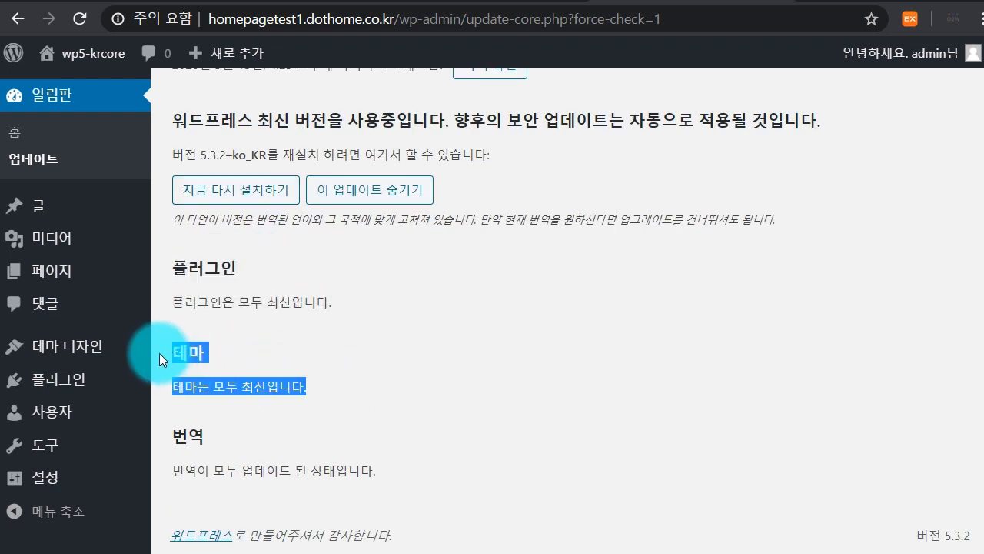
left_click_drag(405, 471, 177, 421)
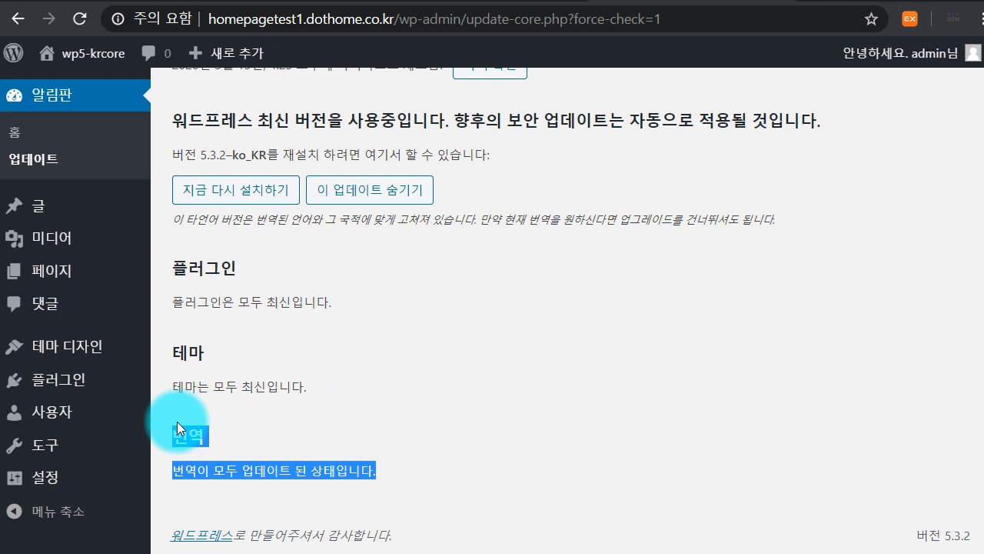
left_click(178, 421)
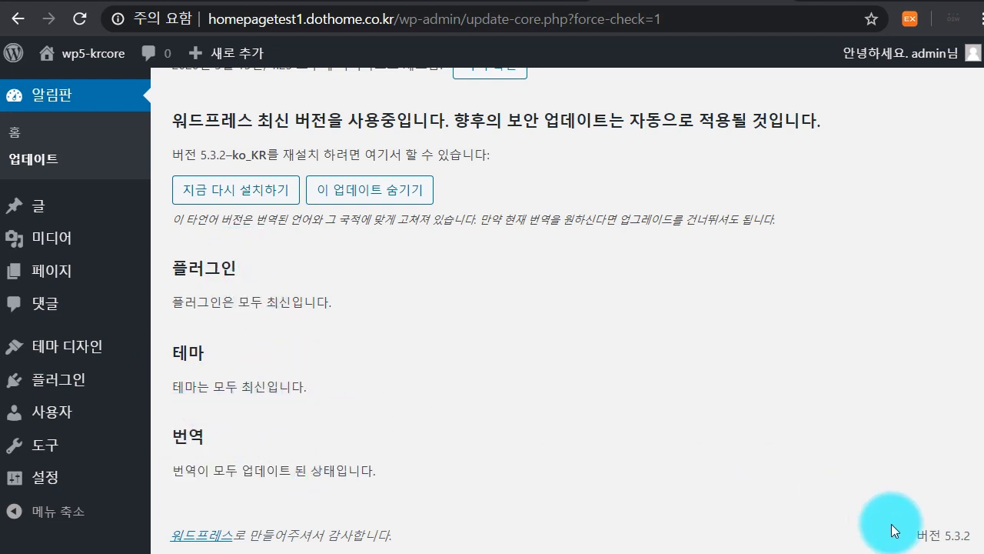
left_click_drag(970, 535, 942, 536)
left_click(942, 536)
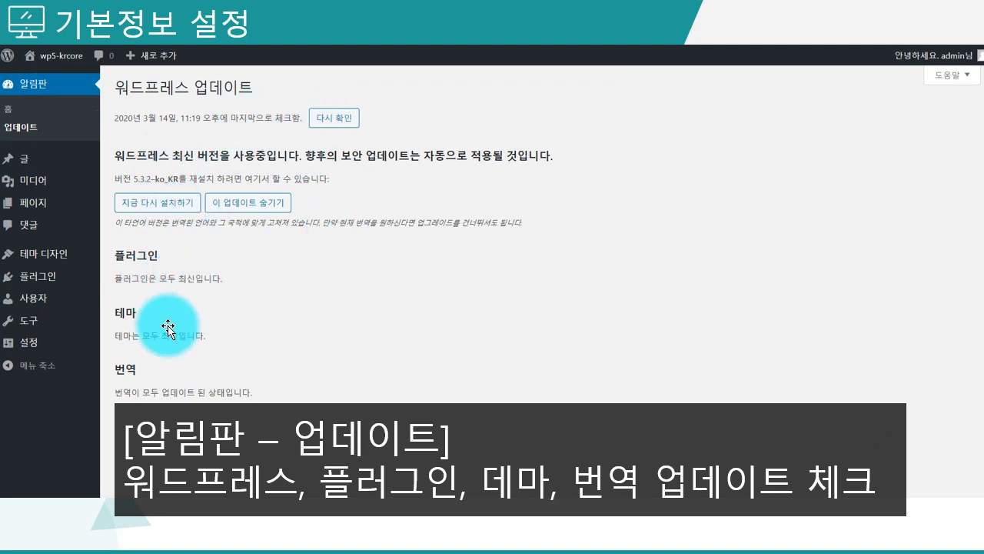
Correct the caption typo 데마 to 테마 on the PowerPoint slide
left_click(515, 486)
double_click(514, 486)
type("테")
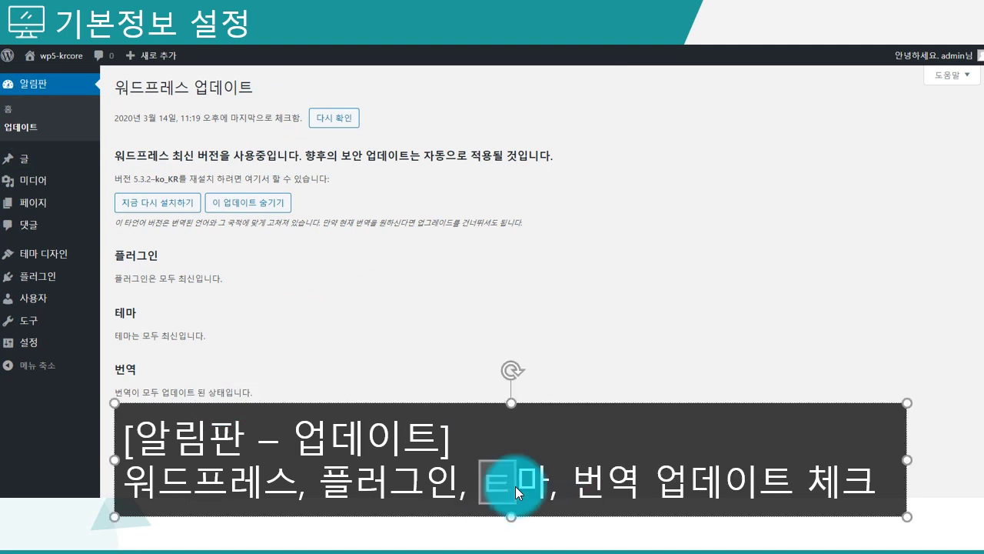
left_click(622, 535)
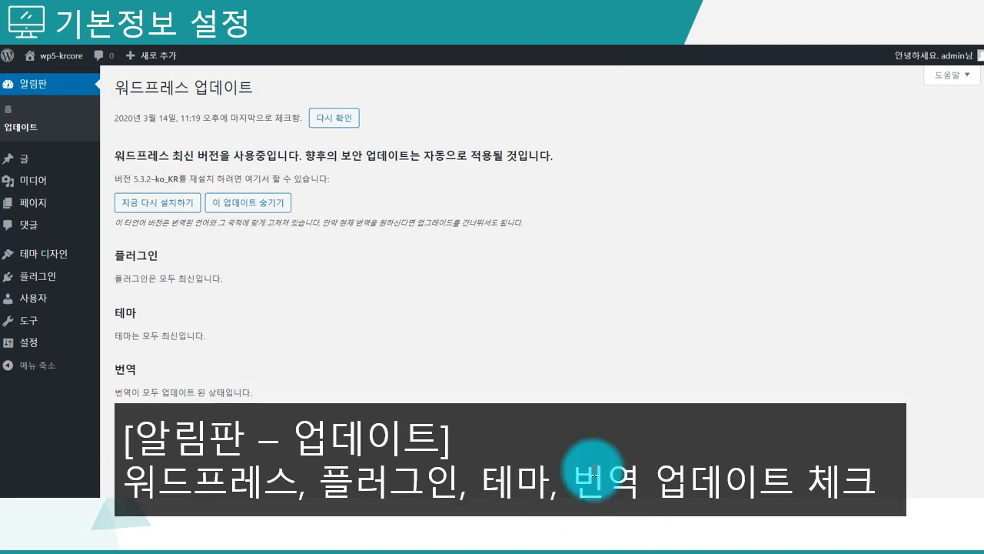